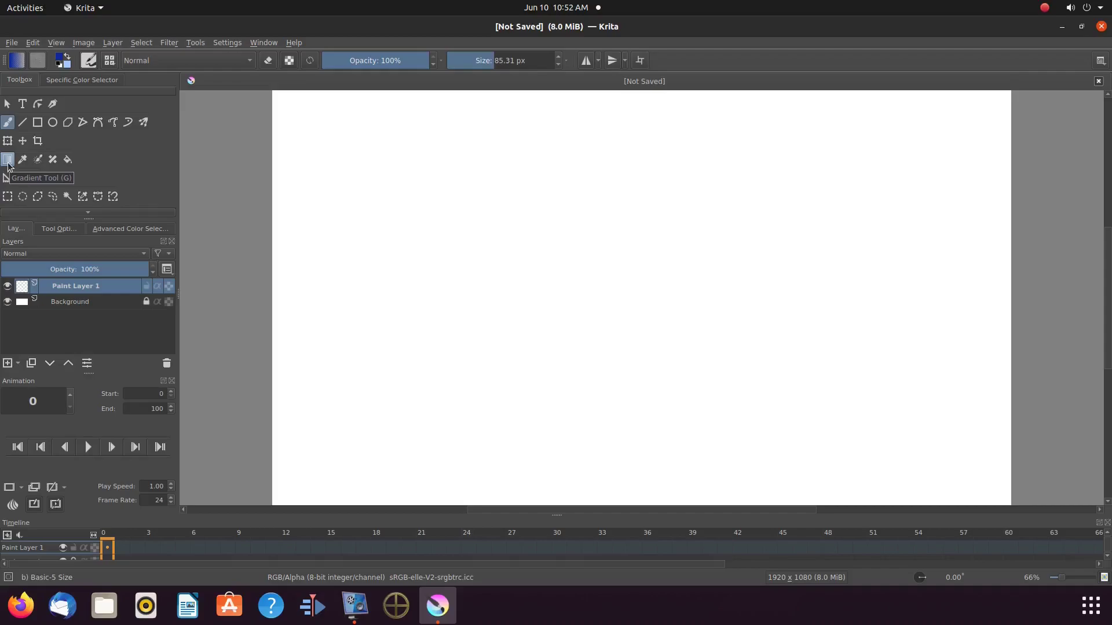
# Step: Fill Paint Layer 1 with narrow diagonal blue stripes using the Gradient tool with Linear shape and Alternating repeat
pyautogui.click(8, 161)
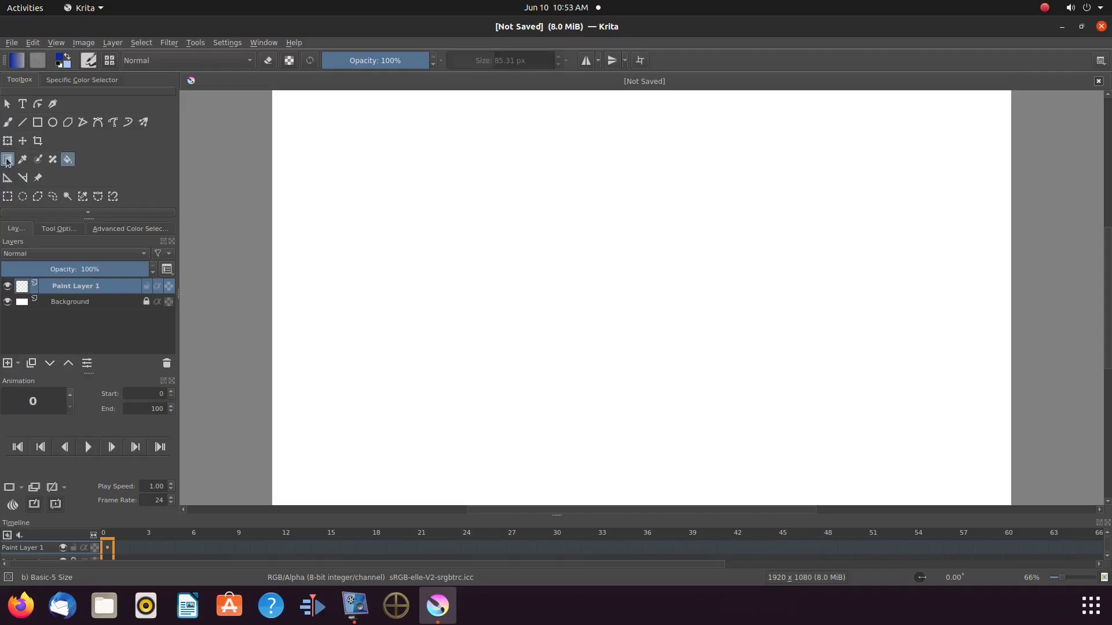
pyautogui.click(62, 228)
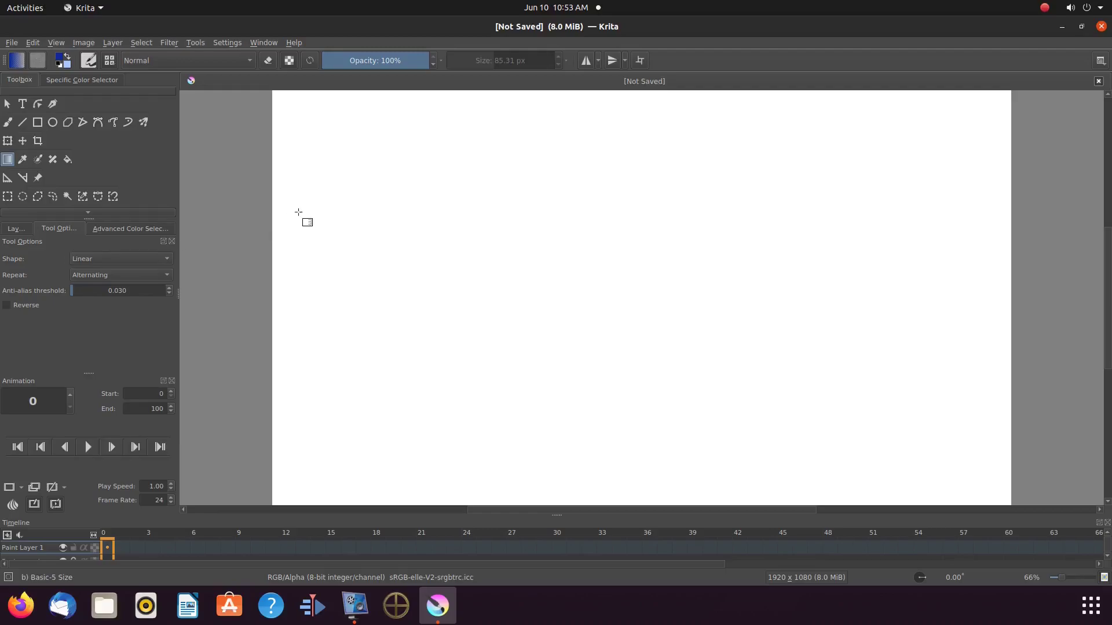
pyautogui.moveTo(318, 203); pyautogui.dragTo(344, 194)
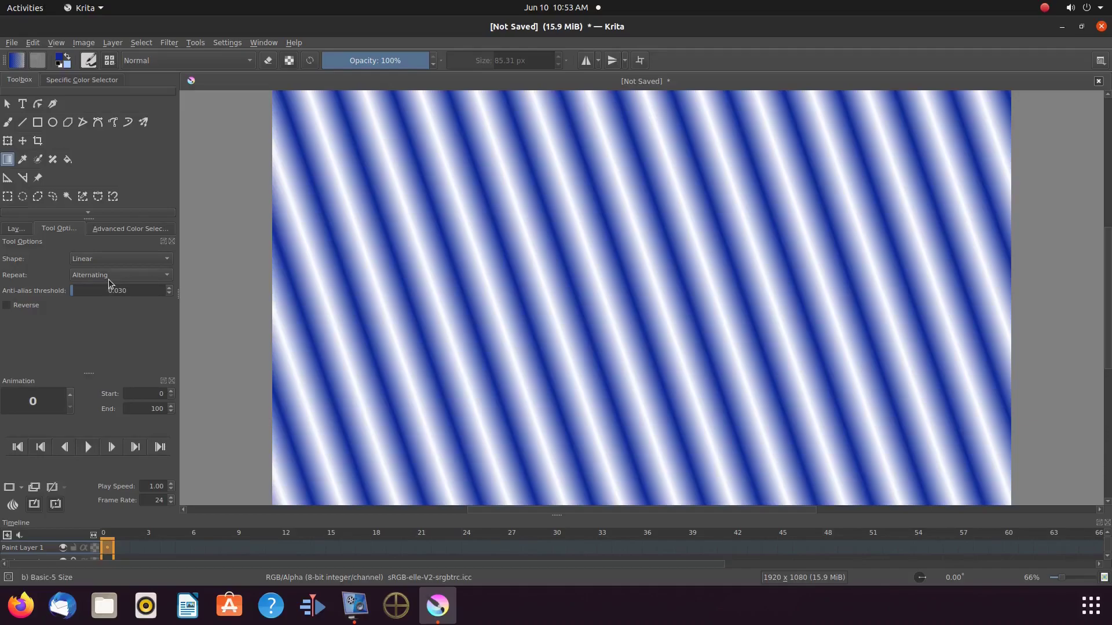
# Step: Overlay a dark red alternating linear gradient on the blue stripes, slanted the other way so the bands cross
pyautogui.click(126, 229)
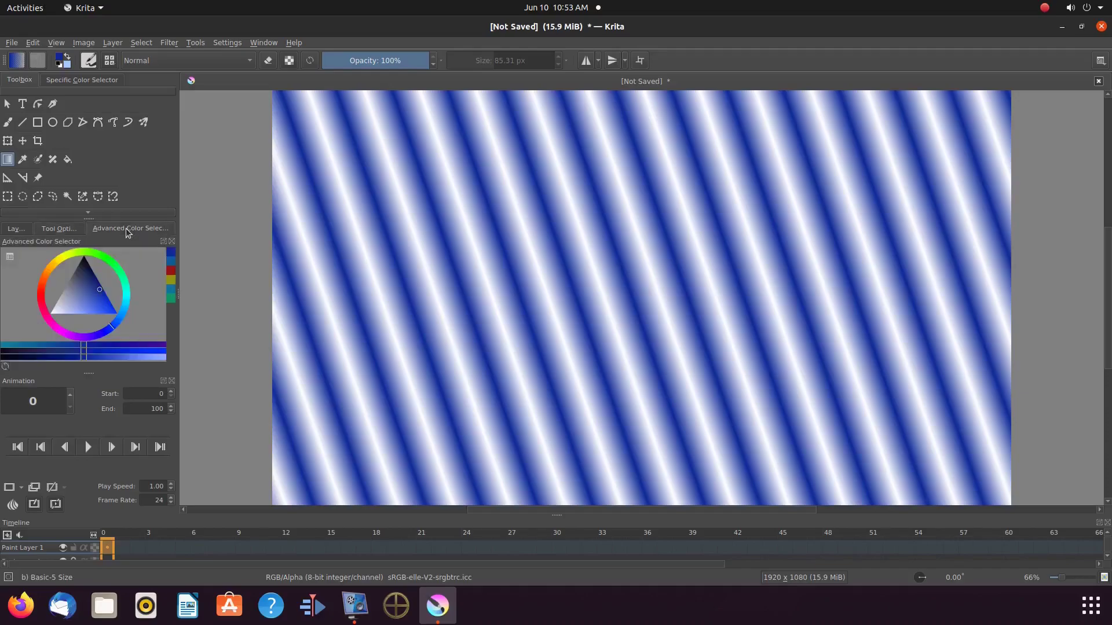
pyautogui.click(171, 271)
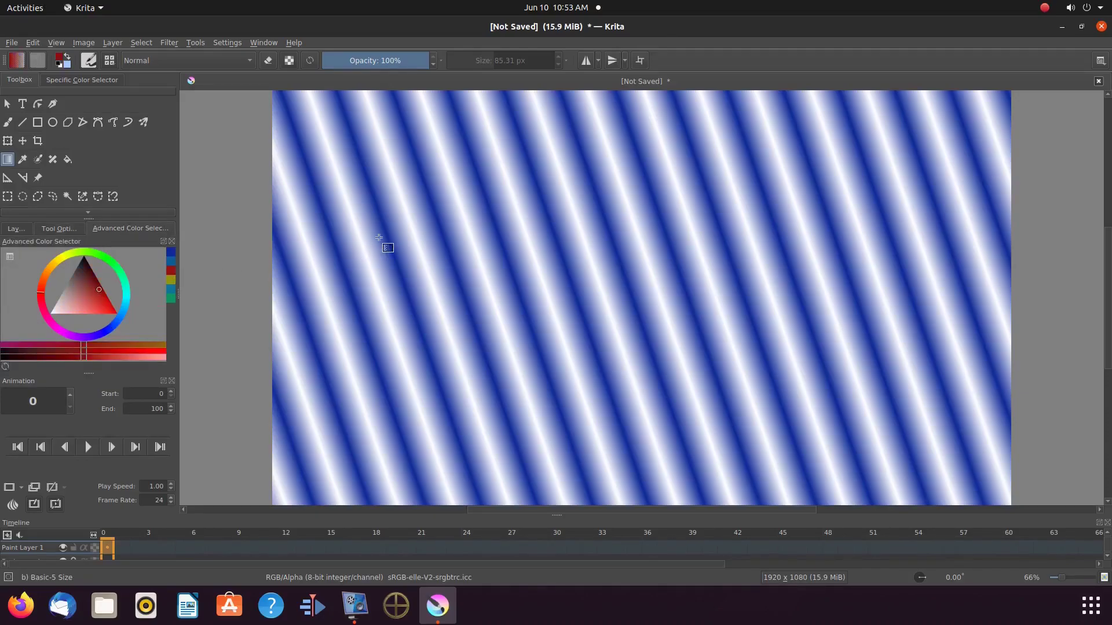
pyautogui.moveTo(391, 222); pyautogui.dragTo(439, 248)
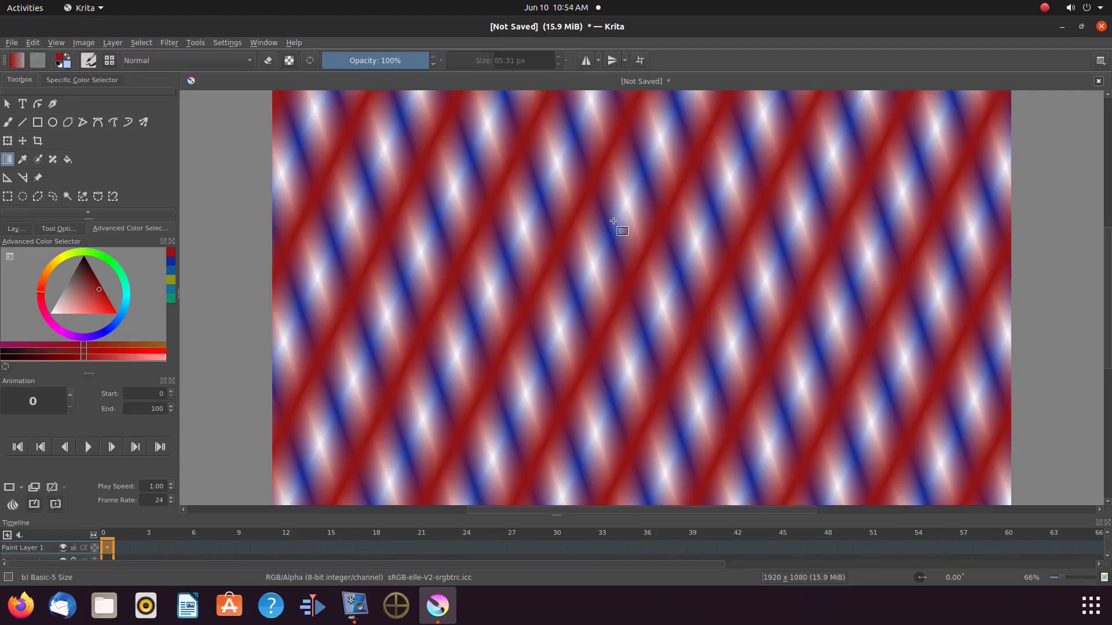
# Step: Try a second red gradient at a different angle over the crossed stripes and undo it
pyautogui.moveTo(541, 249); pyautogui.dragTo(534, 240)
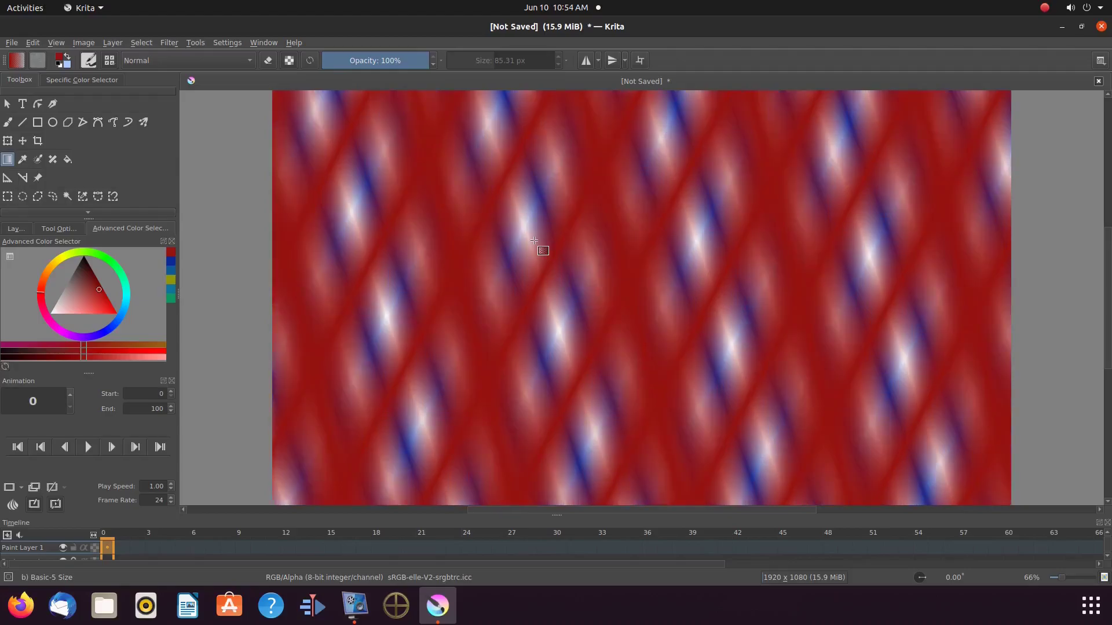
pyautogui.click(36, 43)
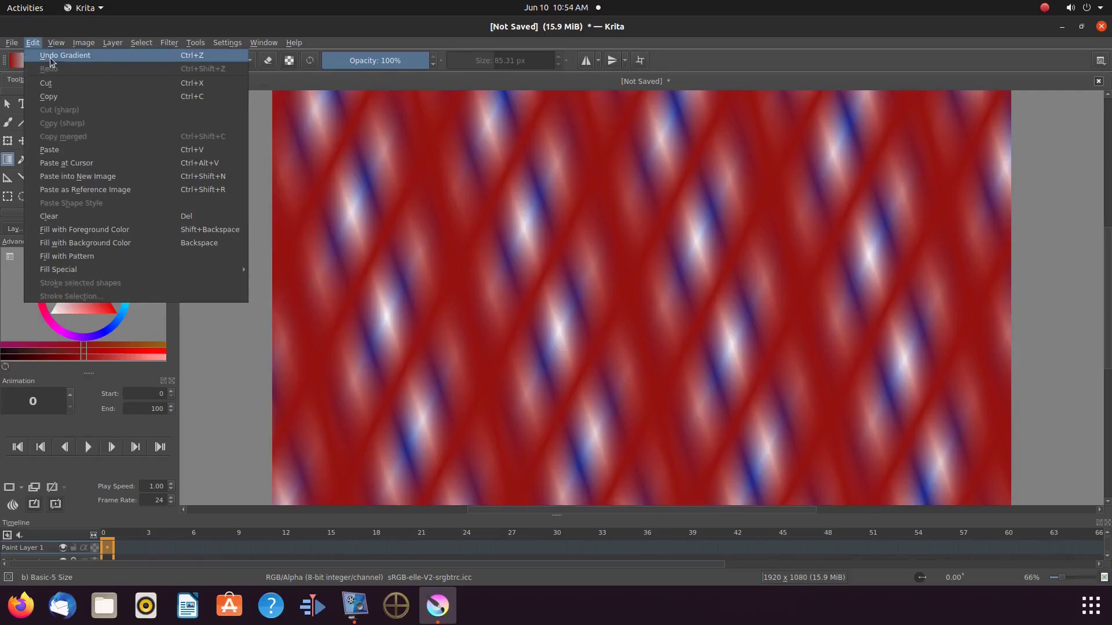
pyautogui.click(51, 58)
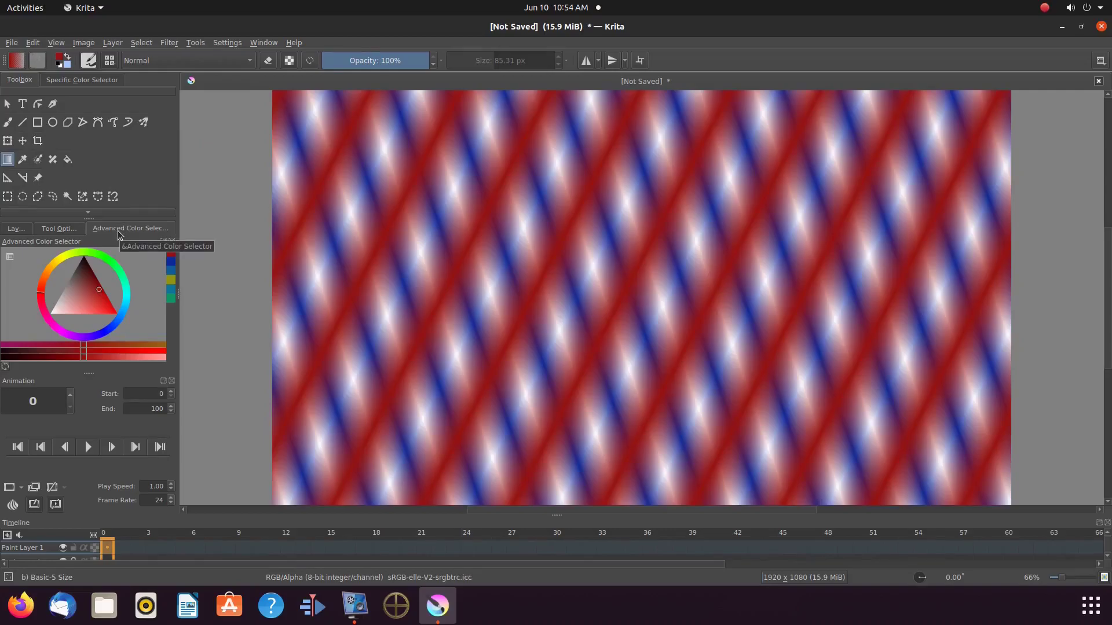
# Step: Overlay a yellow gradient on the red and blue pattern, undoing the wide version and redrawing it with narrow diagonal stripes
pyautogui.click(172, 283)
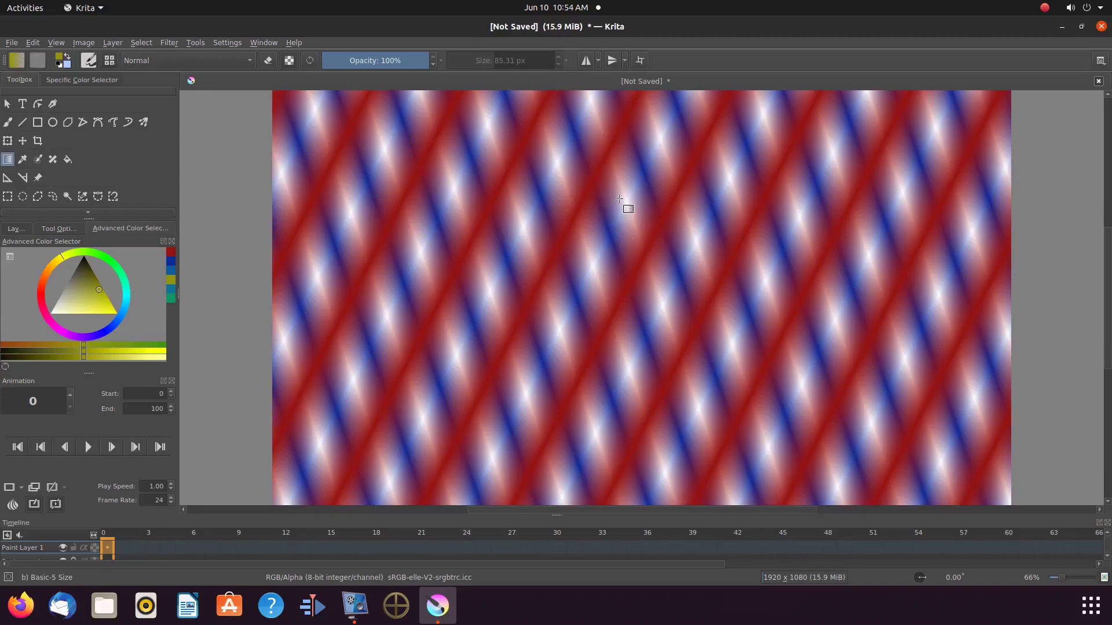
pyautogui.moveTo(446, 178); pyautogui.dragTo(550, 191)
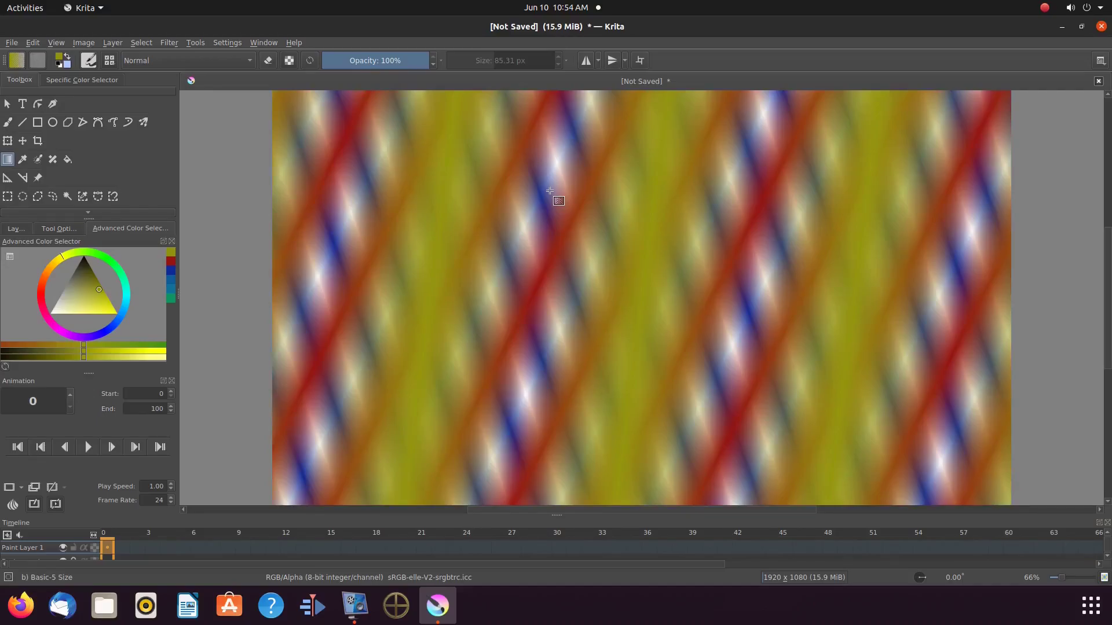
pyautogui.click(35, 44)
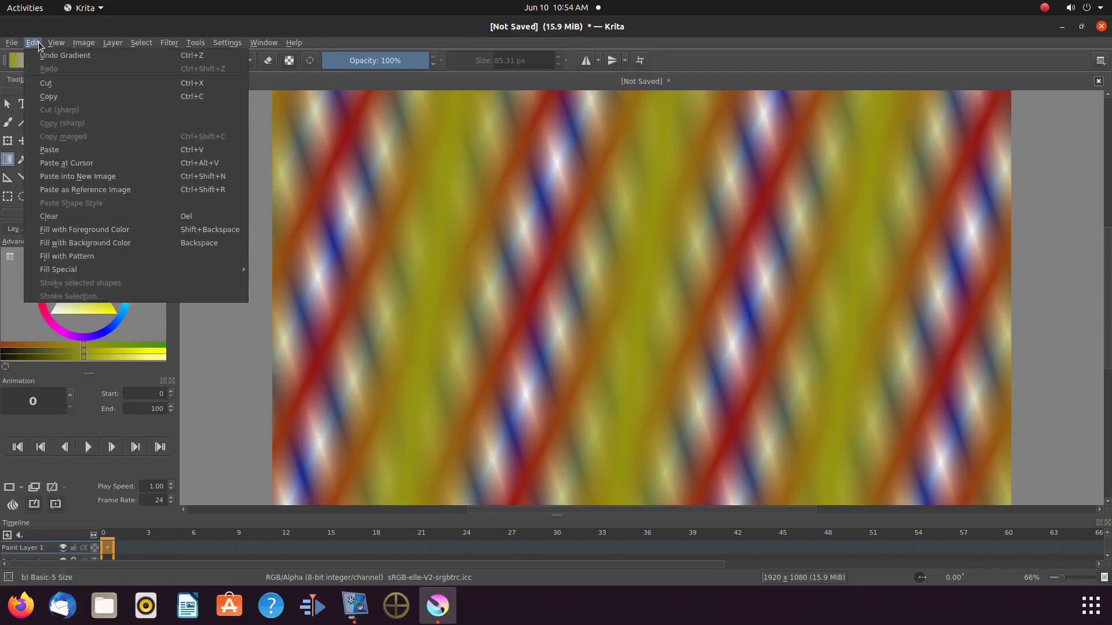
pyautogui.click(64, 56)
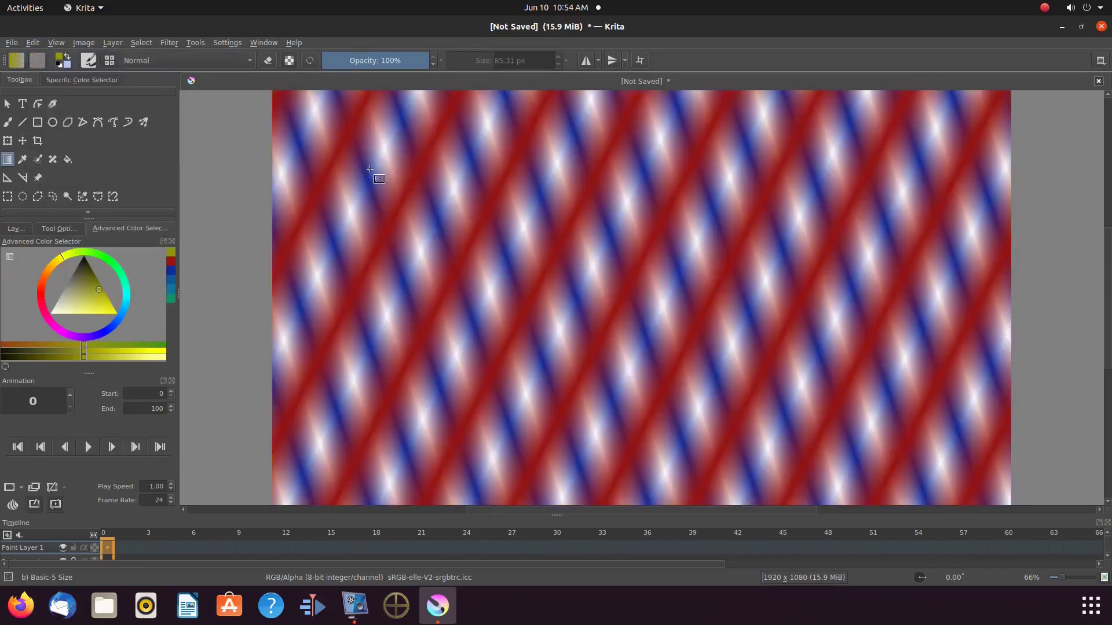
pyautogui.hotkey('ctrl', 'shift', 'z')
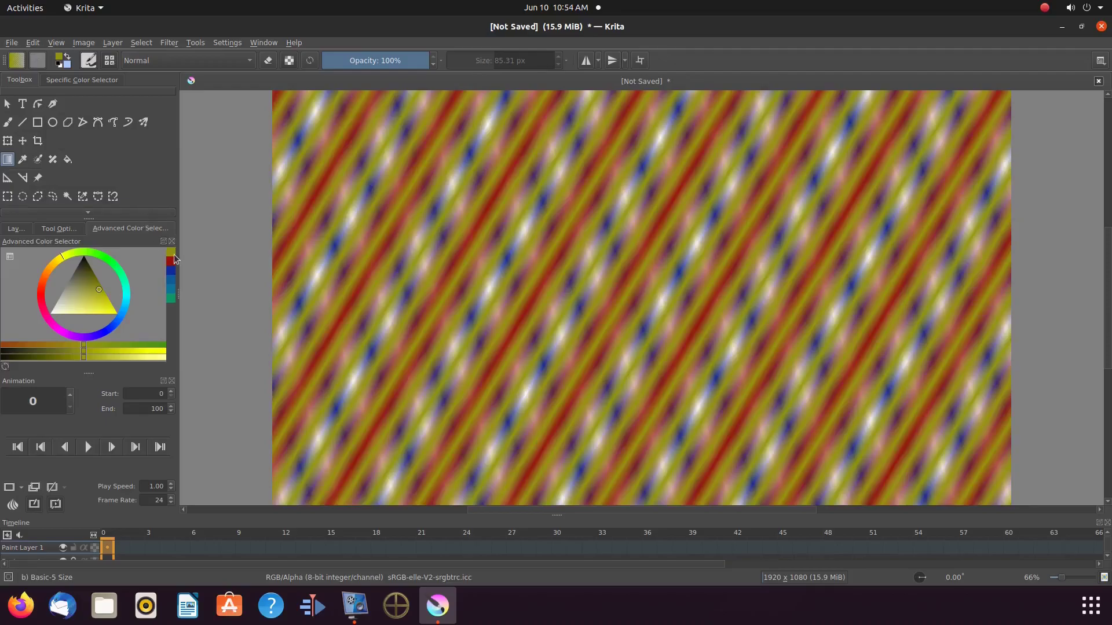
# Step: Try a green gradient with narrow stripes over the yellow, red and blue pattern and undo it
pyautogui.click(171, 298)
pyautogui.moveTo(357, 214); pyautogui.dragTo(374, 224)
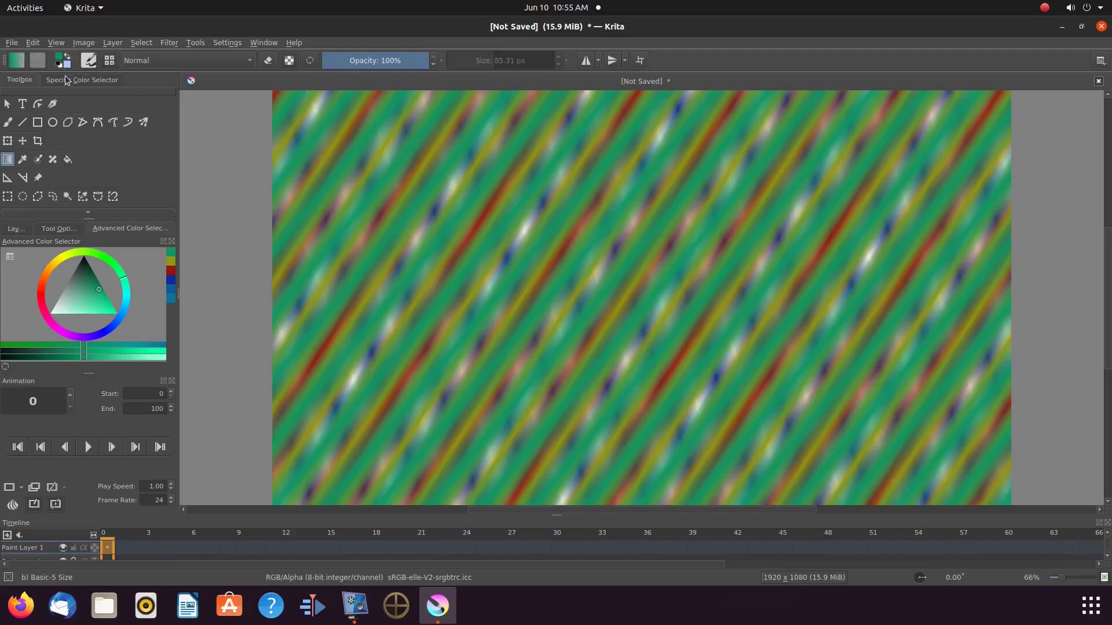
pyautogui.click(34, 44)
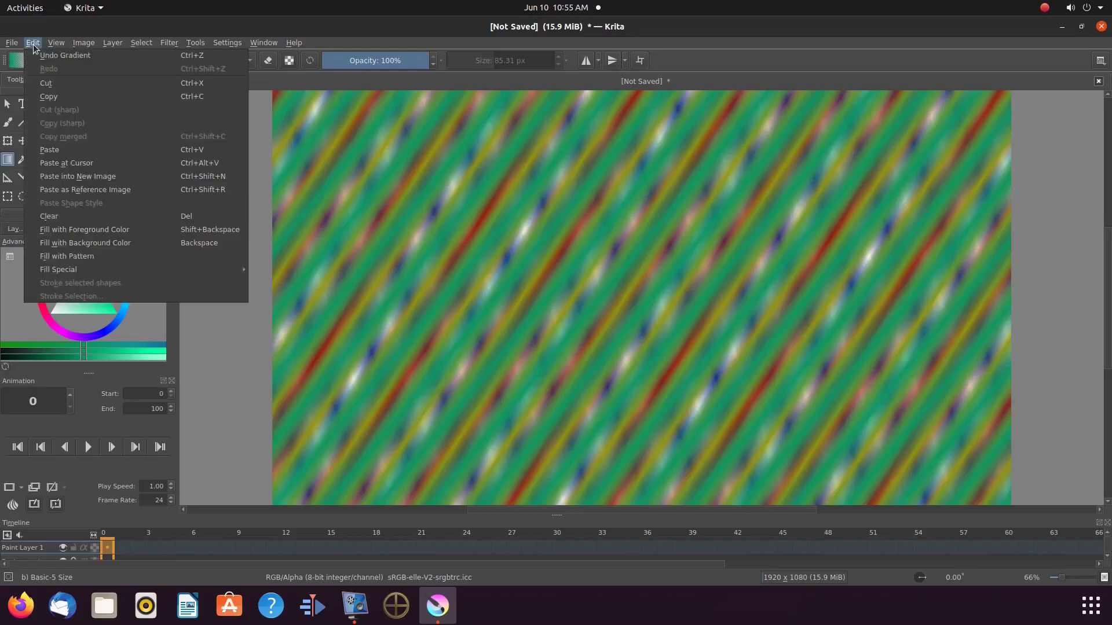
pyautogui.click(64, 56)
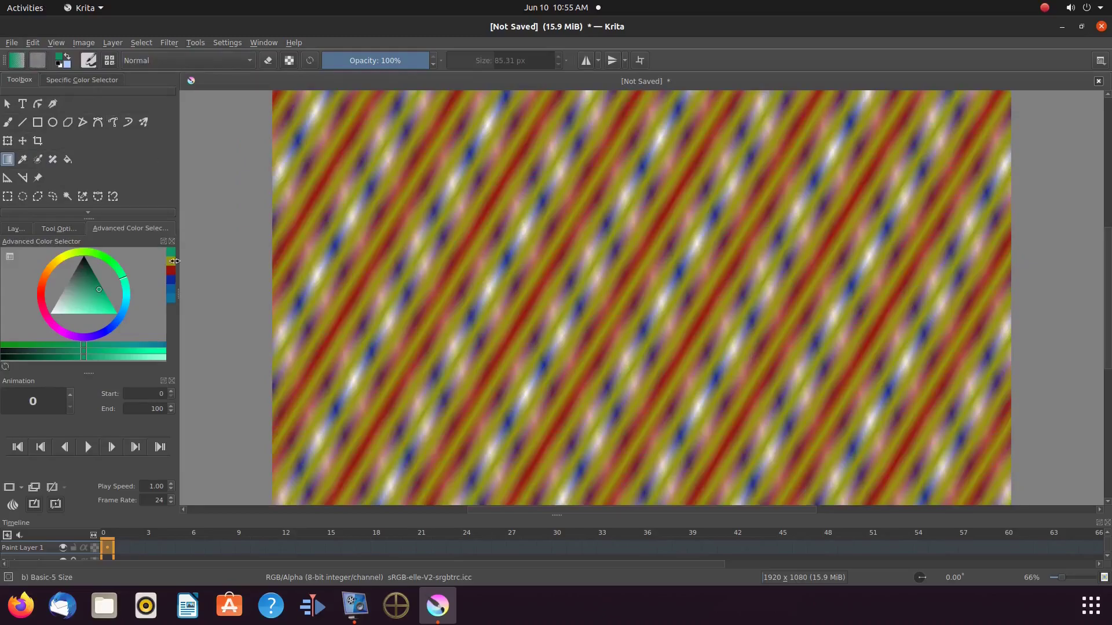
# Step: Overlay a medium blue alternating gradient of narrow stripes, and add another in the same blue with the repeat set to Forwards
pyautogui.click(172, 293)
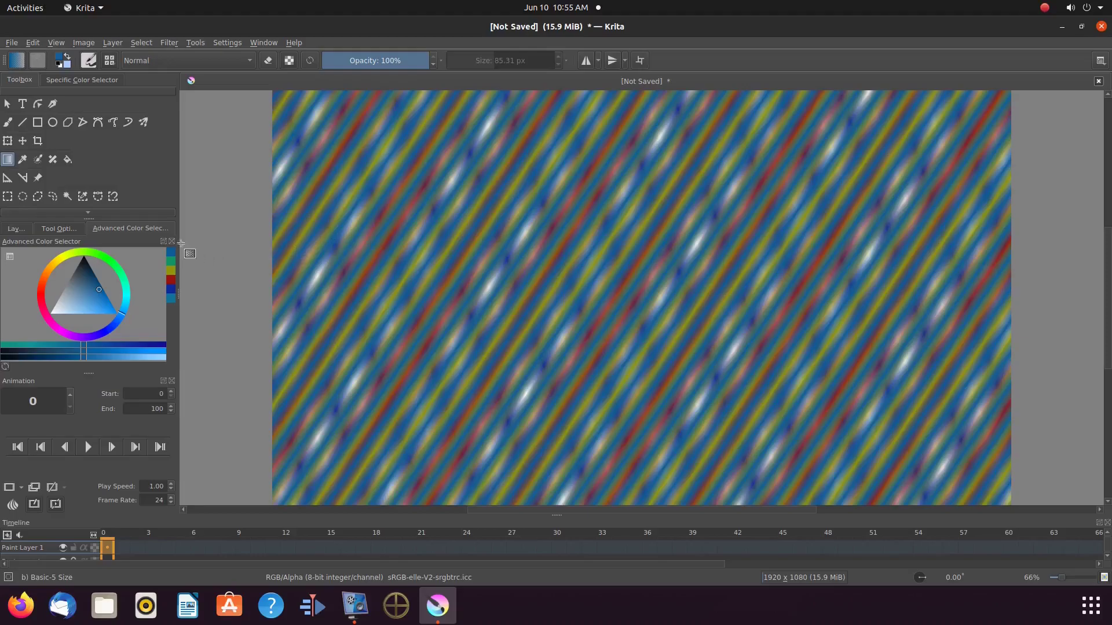
pyautogui.click(68, 230)
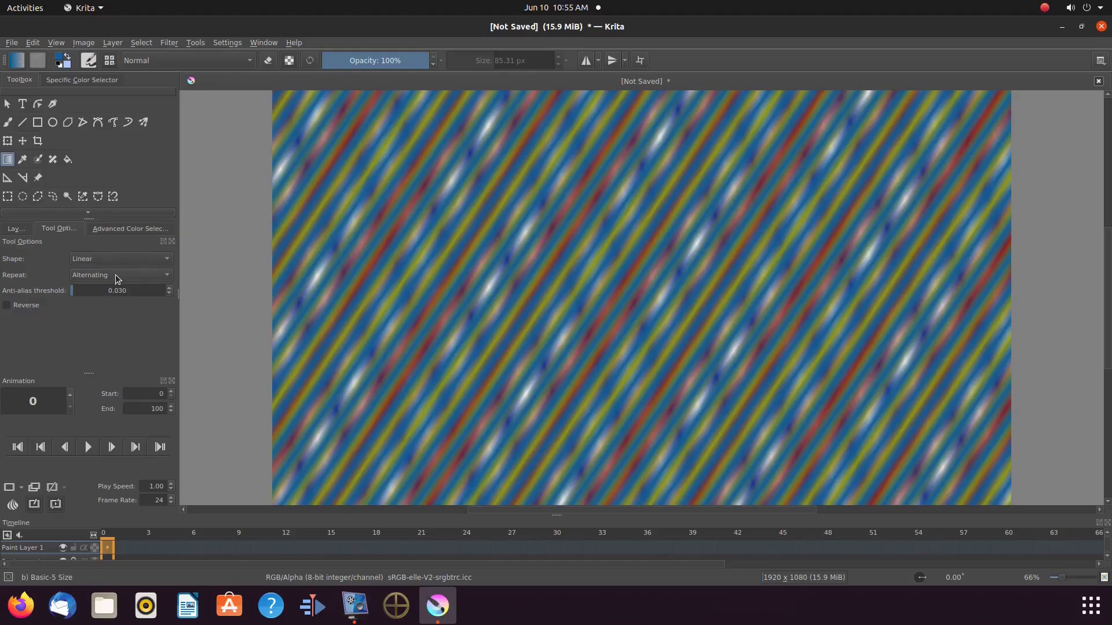
pyautogui.click(171, 274)
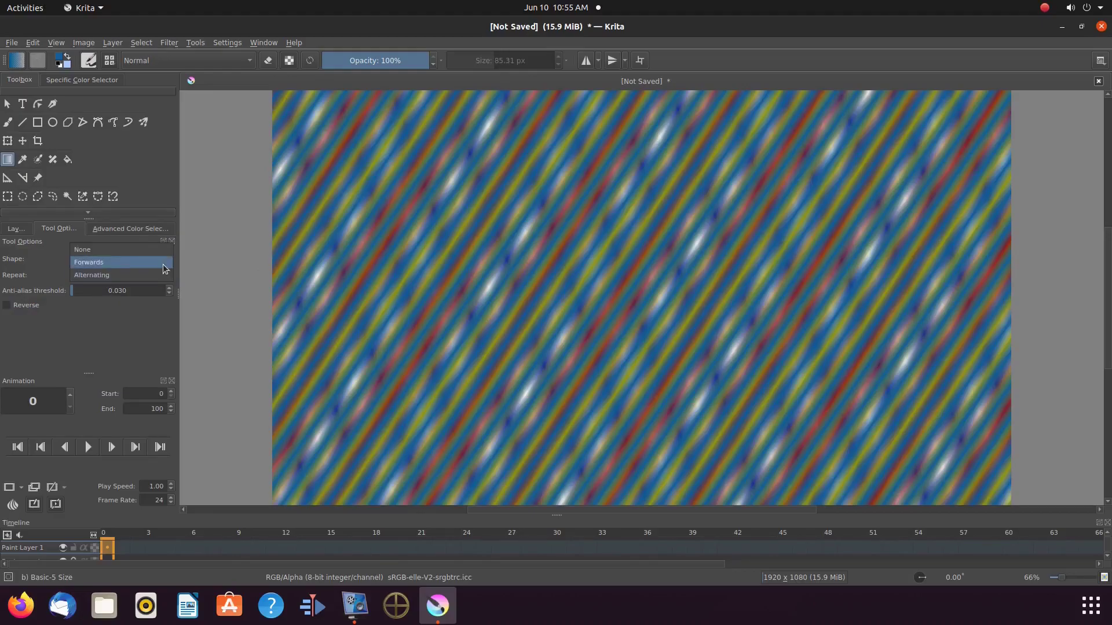
pyautogui.click(165, 265)
pyautogui.moveTo(323, 218); pyautogui.dragTo(335, 220)
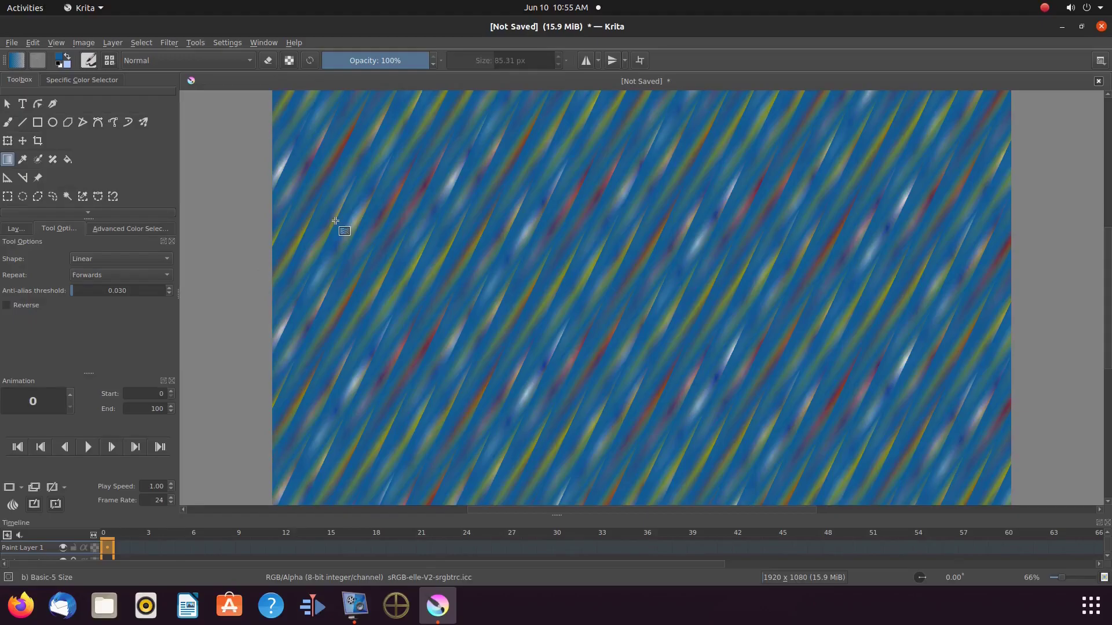
# Step: Try a yellow Forwards gradient with very narrow stripes over the blue pattern and undo it
pyautogui.click(161, 231)
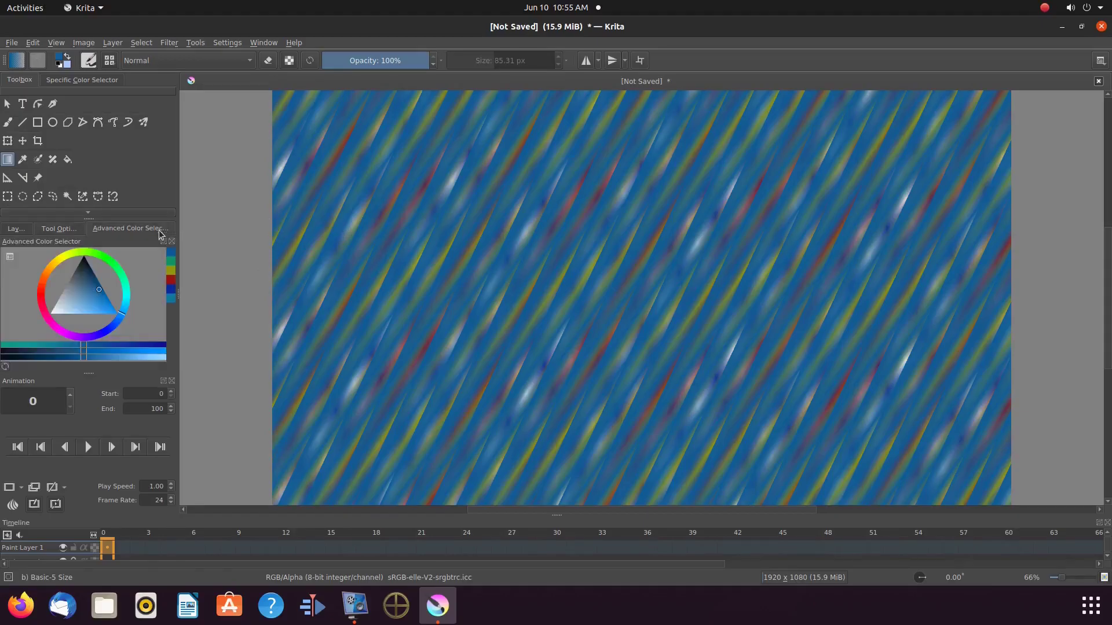
pyautogui.click(171, 270)
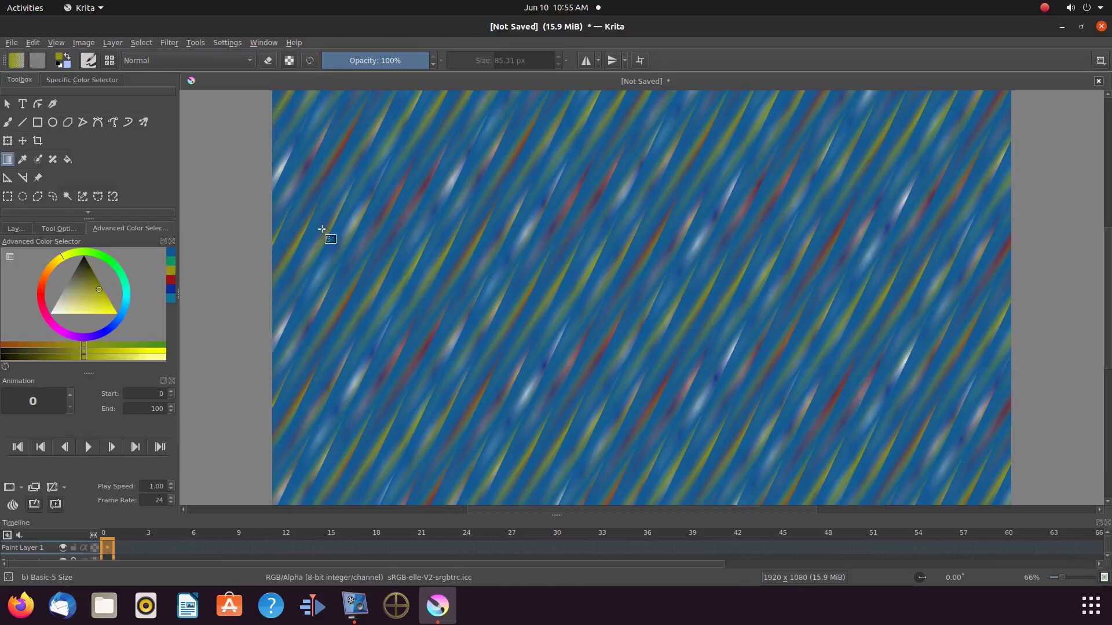
pyautogui.press('BackSpace')
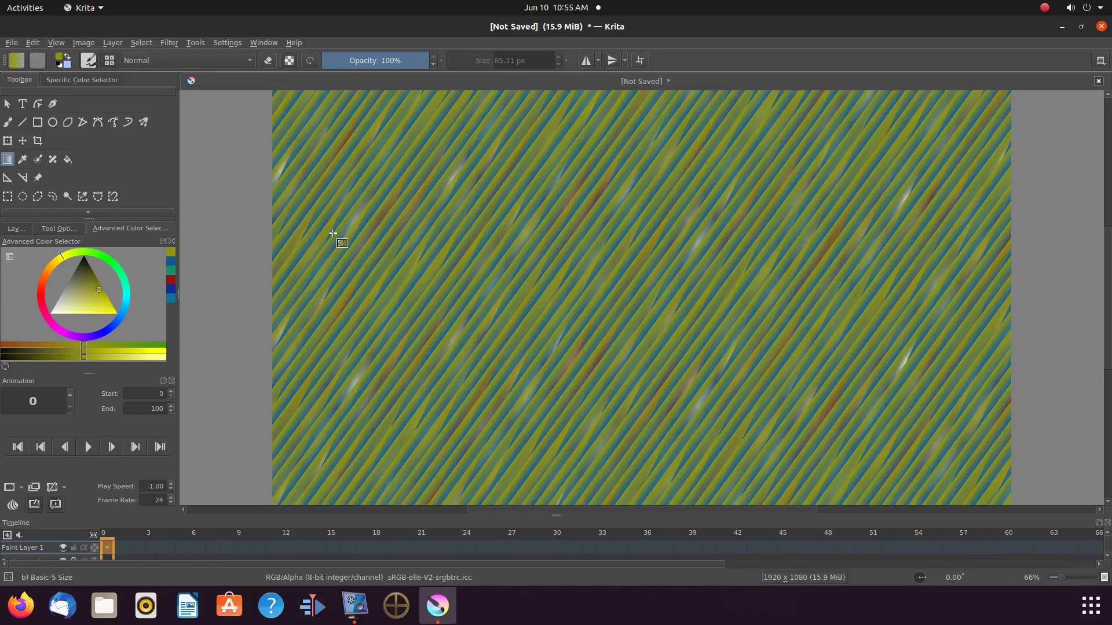
pyautogui.click(33, 43)
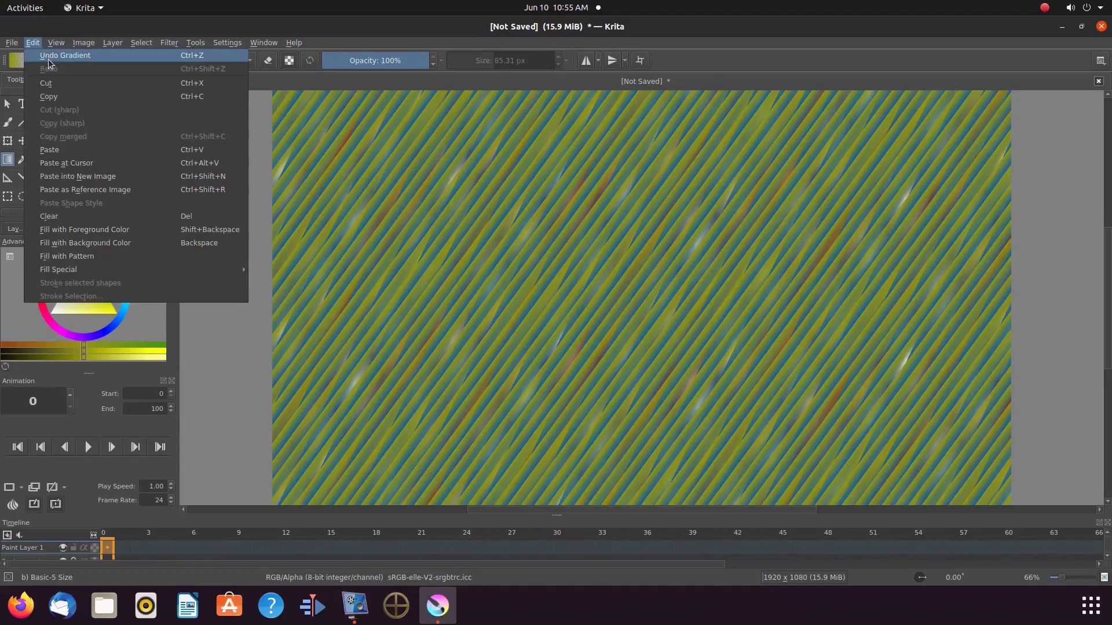
pyautogui.click(50, 56)
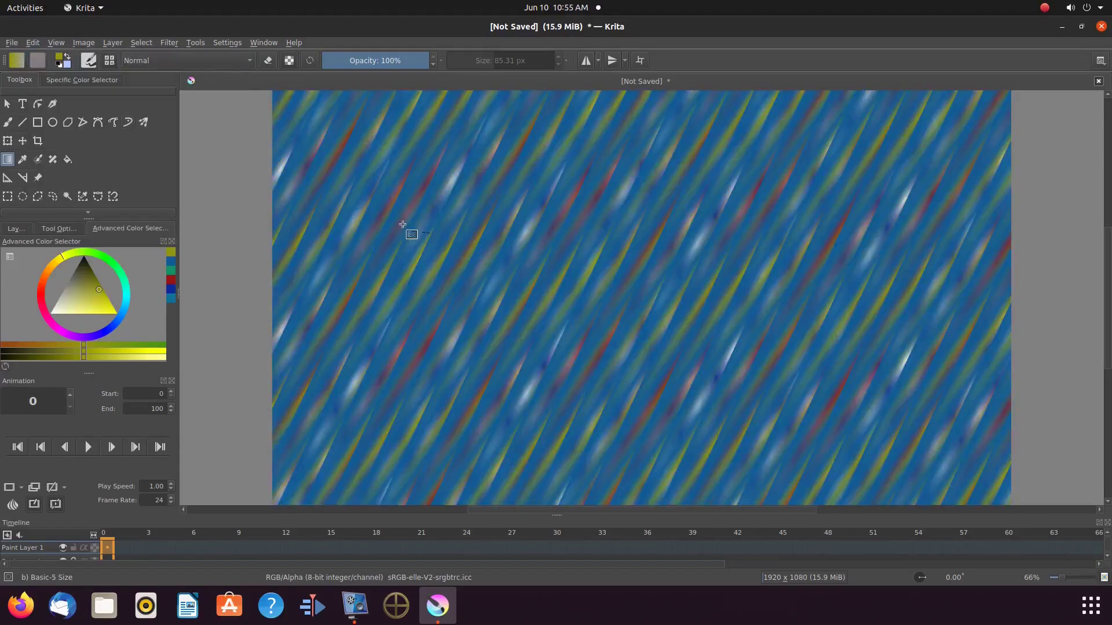
# Step: Try the yellow Forwards gradient again with wider, steeper stripes and undo it
pyautogui.hotkey('ctrl', 'shift', 'z')
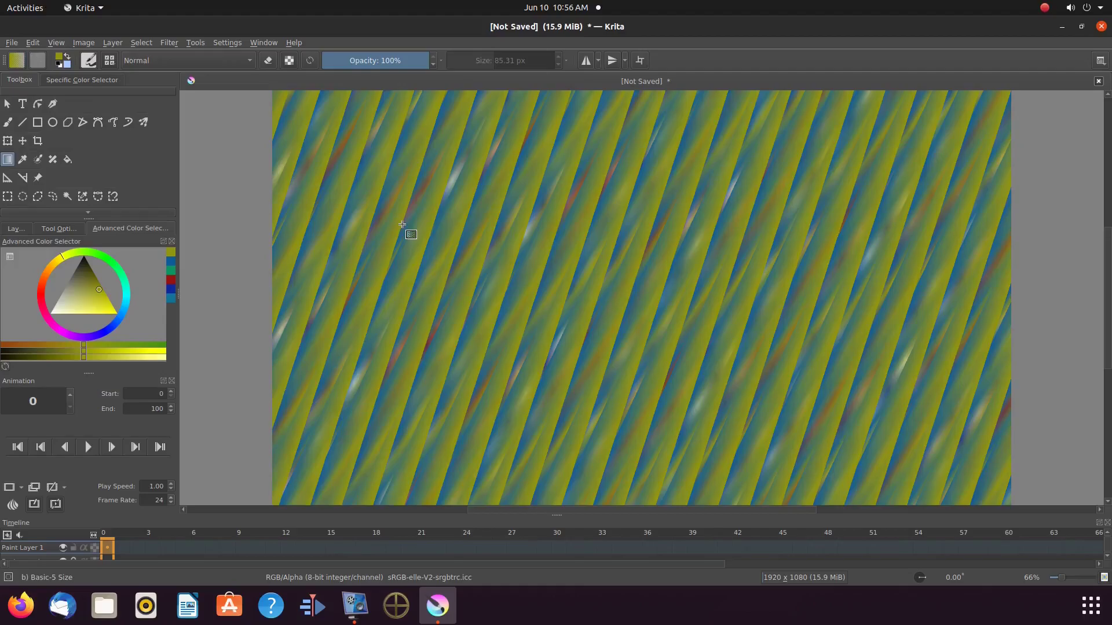
pyautogui.click(33, 44)
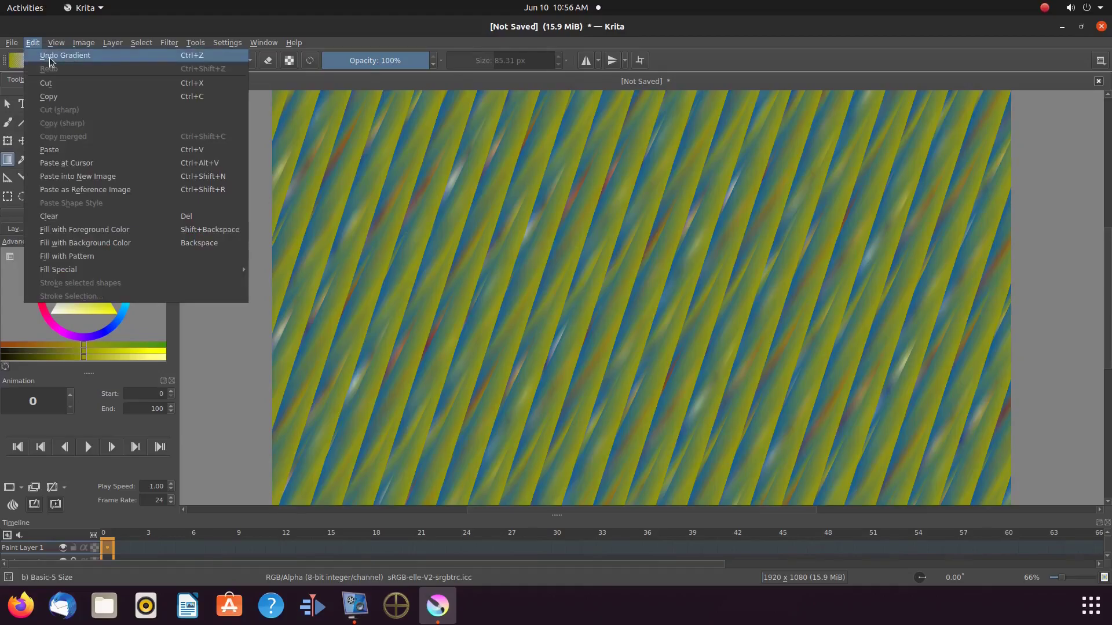
pyautogui.click(51, 56)
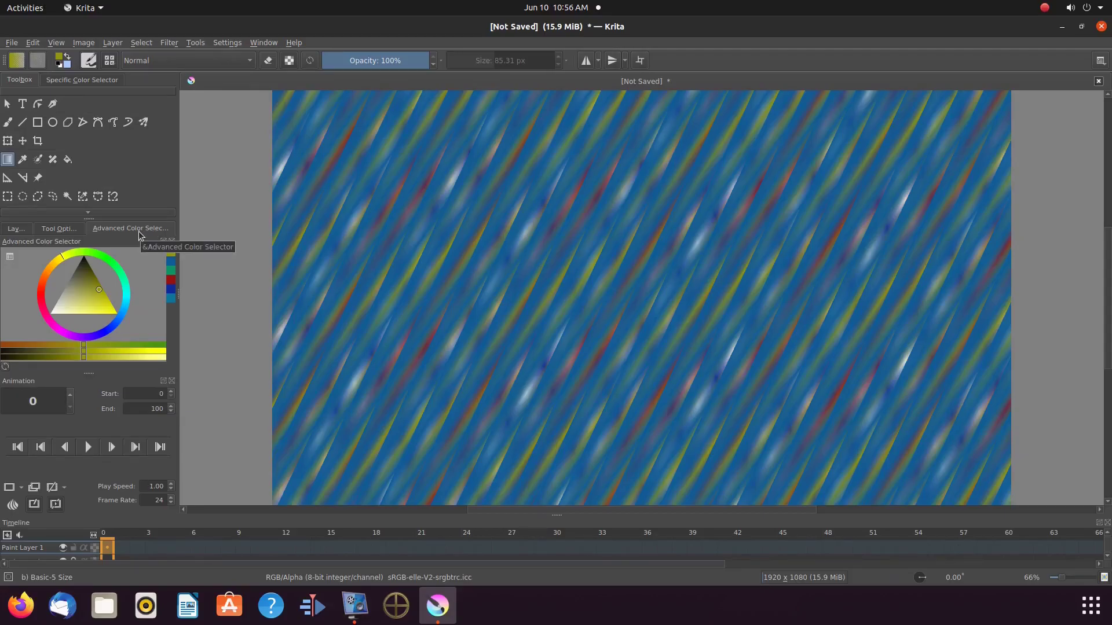
# Step: Add a new paint layer above Paint Layer 1 and hide Paint Layer 1
pyautogui.click(66, 231)
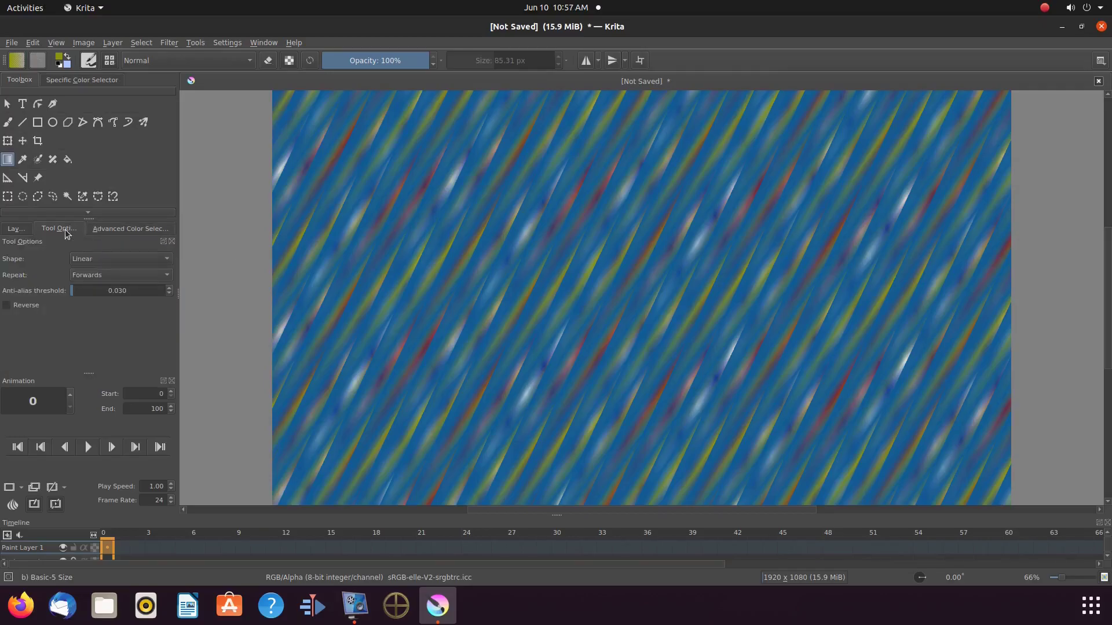
pyautogui.click(20, 235)
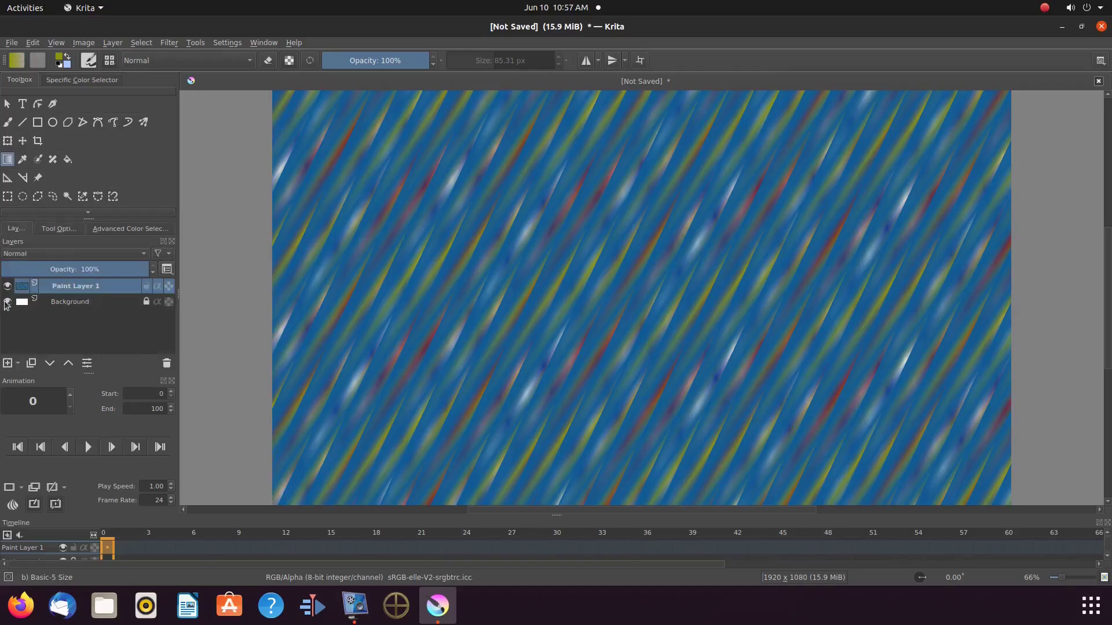
pyautogui.click(7, 364)
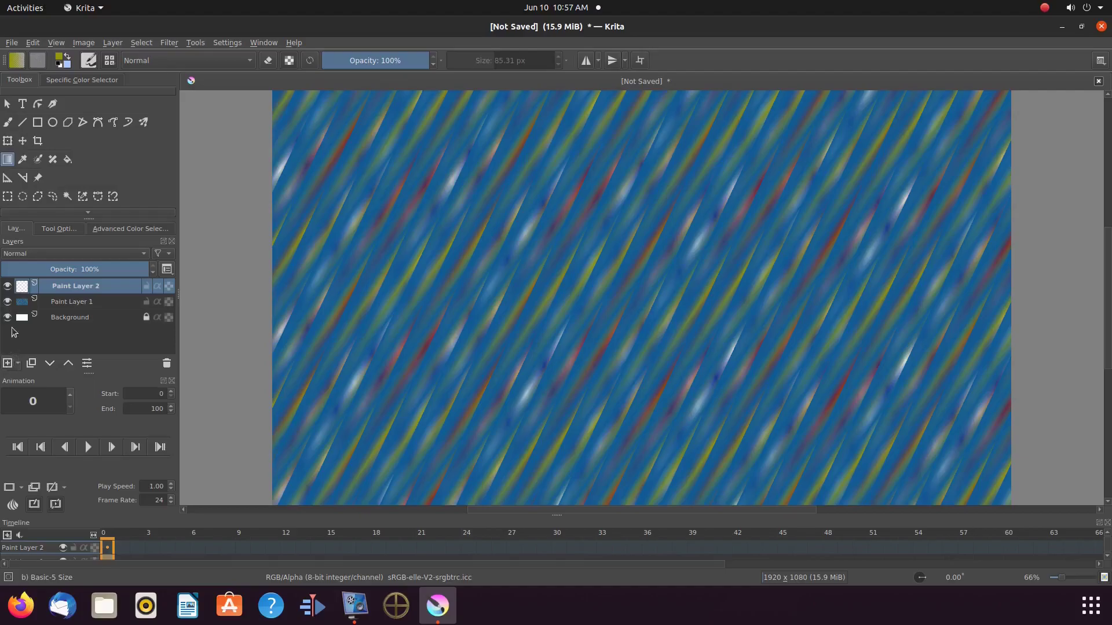
pyautogui.click(7, 302)
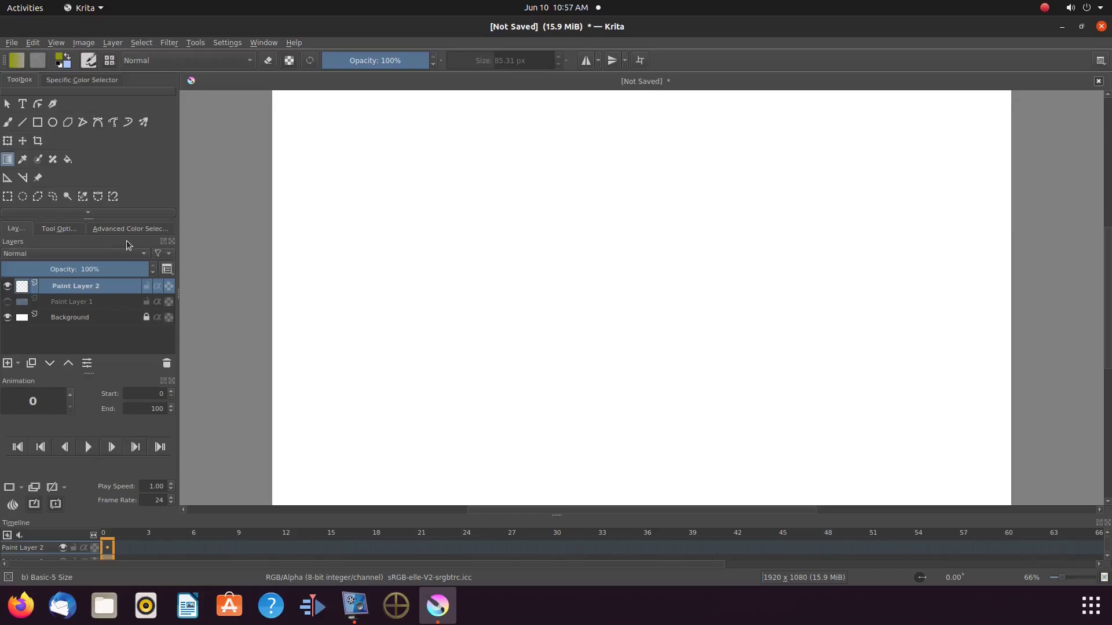
# Step: Set the gradient shape to Square and draw a narrow olive-yellow Forwards gradient from just left of the canvas centre on Paint Layer 2
pyautogui.click(65, 228)
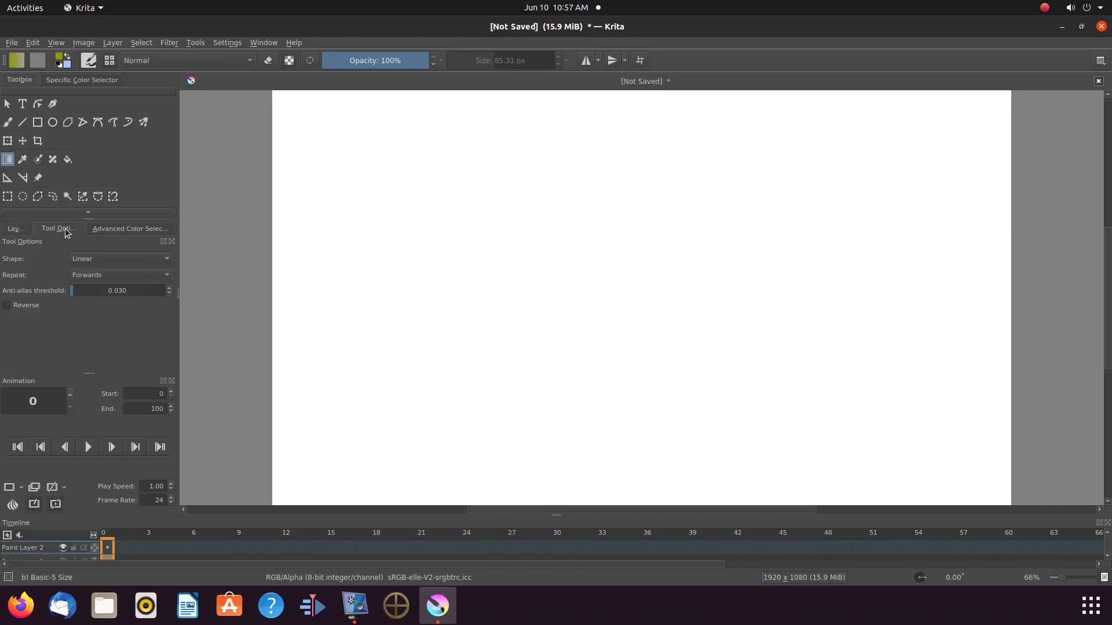
pyautogui.click(169, 263)
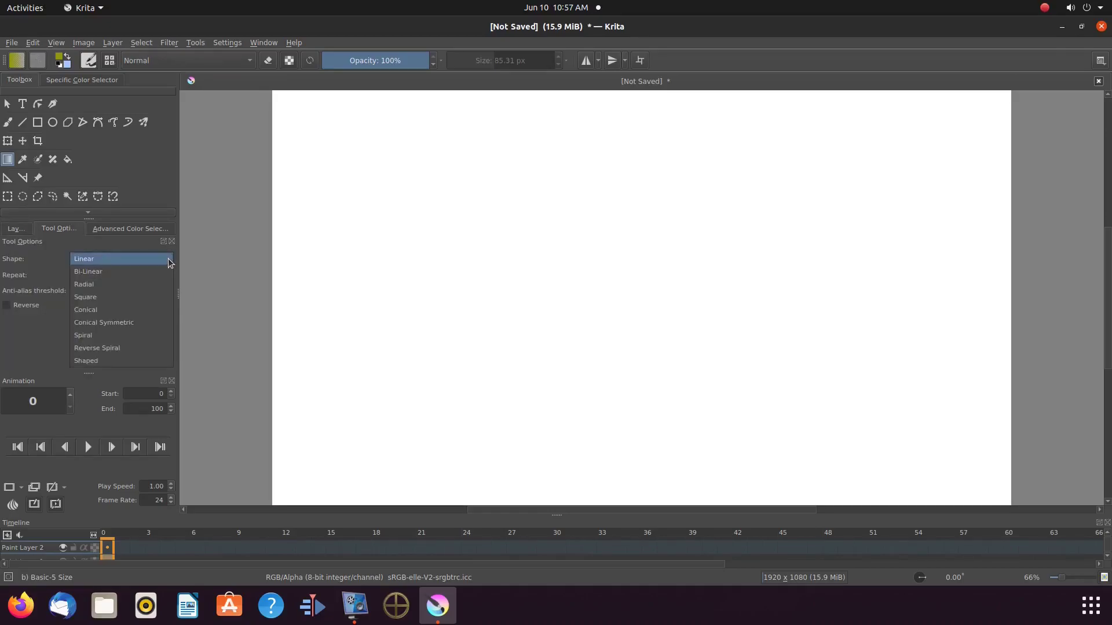
pyautogui.click(146, 297)
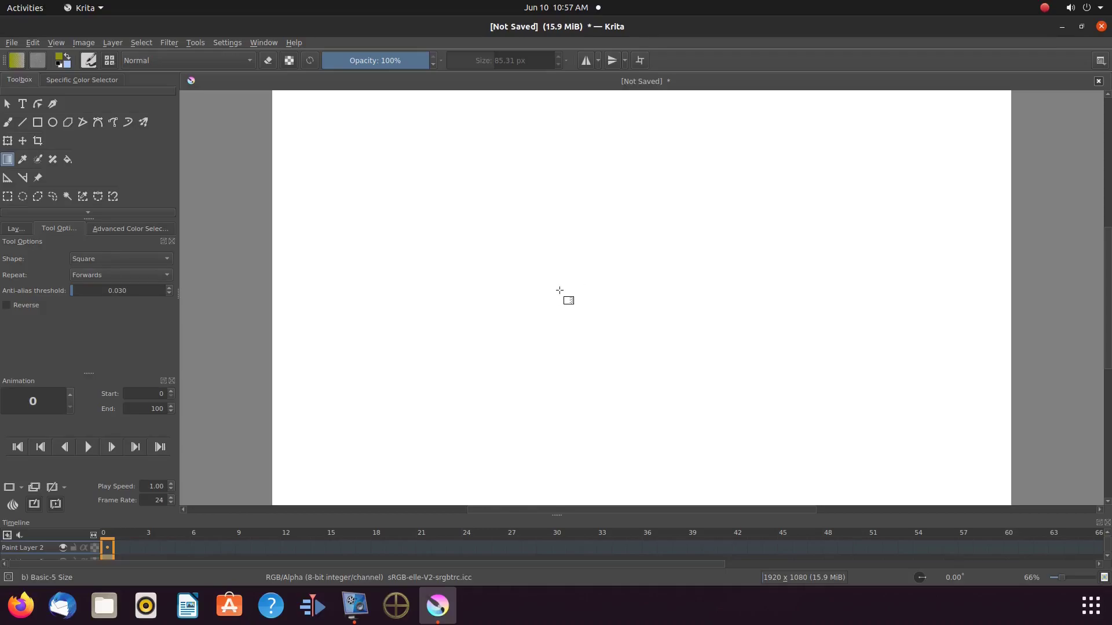
pyautogui.moveTo(560, 290); pyautogui.dragTo(575, 302)
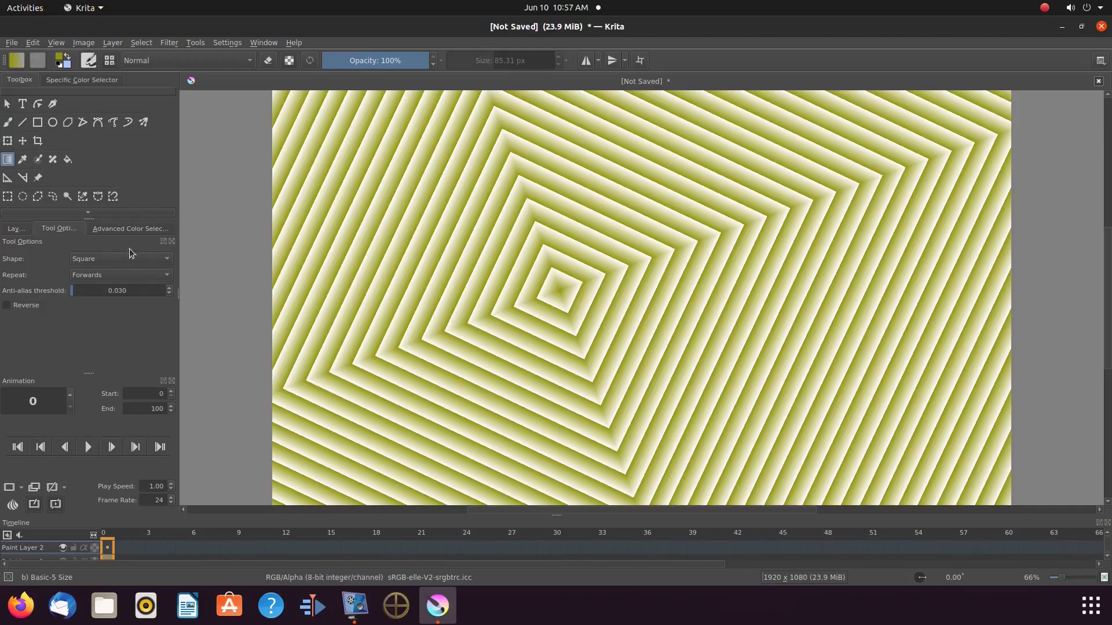
# Step: Overlay a medium blue square Forwards gradient with wider bands, starting slightly up and left of the yellow squares' centre
pyautogui.click(123, 229)
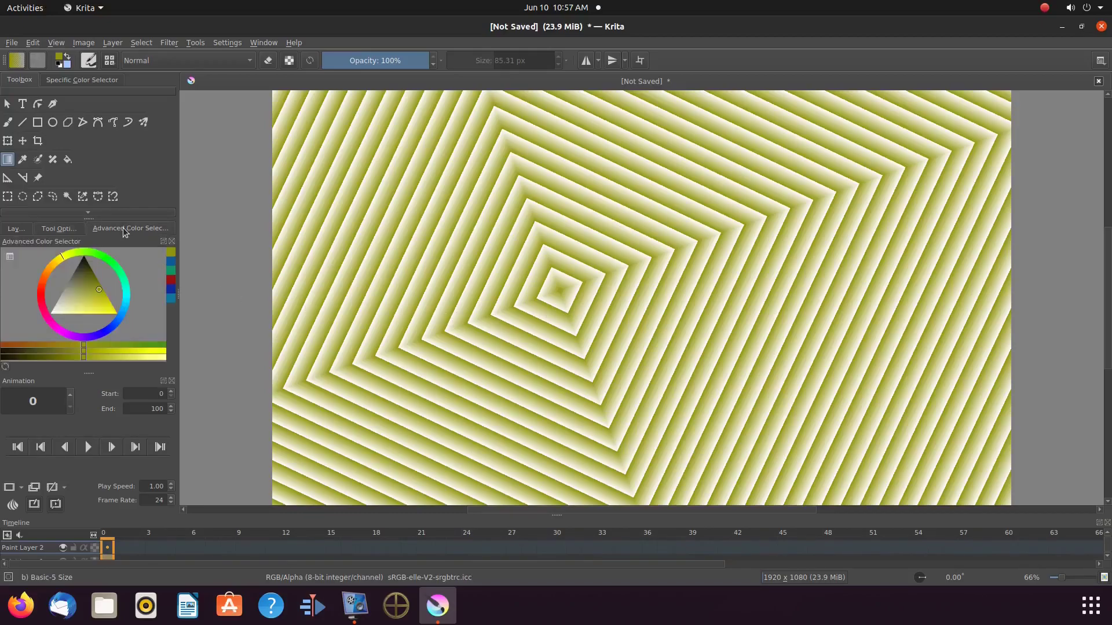
pyautogui.click(172, 262)
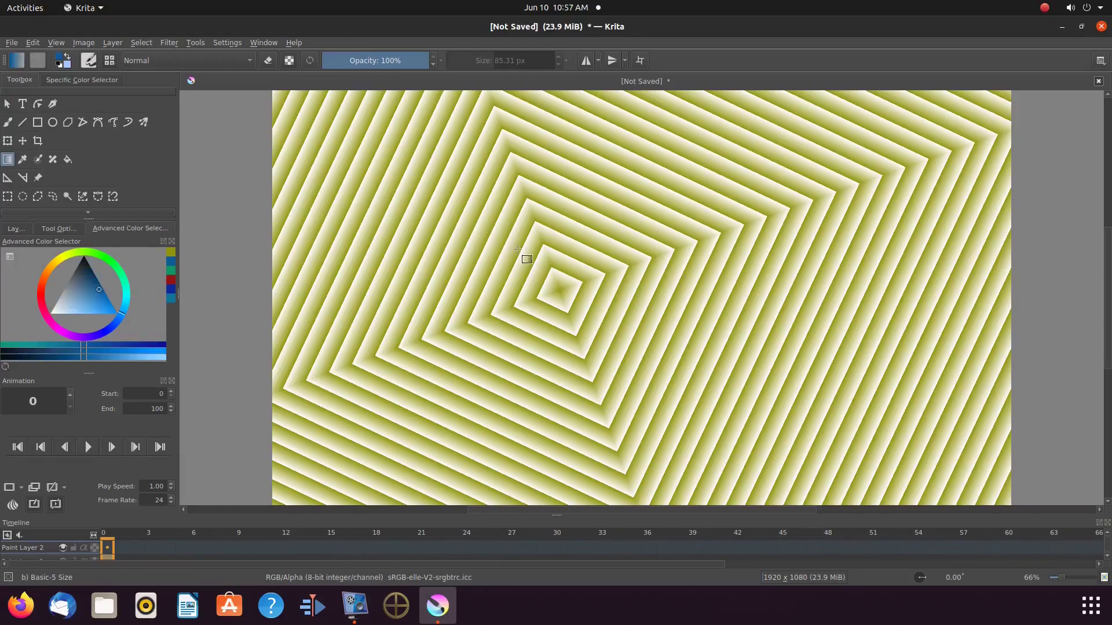
pyautogui.moveTo(533, 255); pyautogui.dragTo(575, 287)
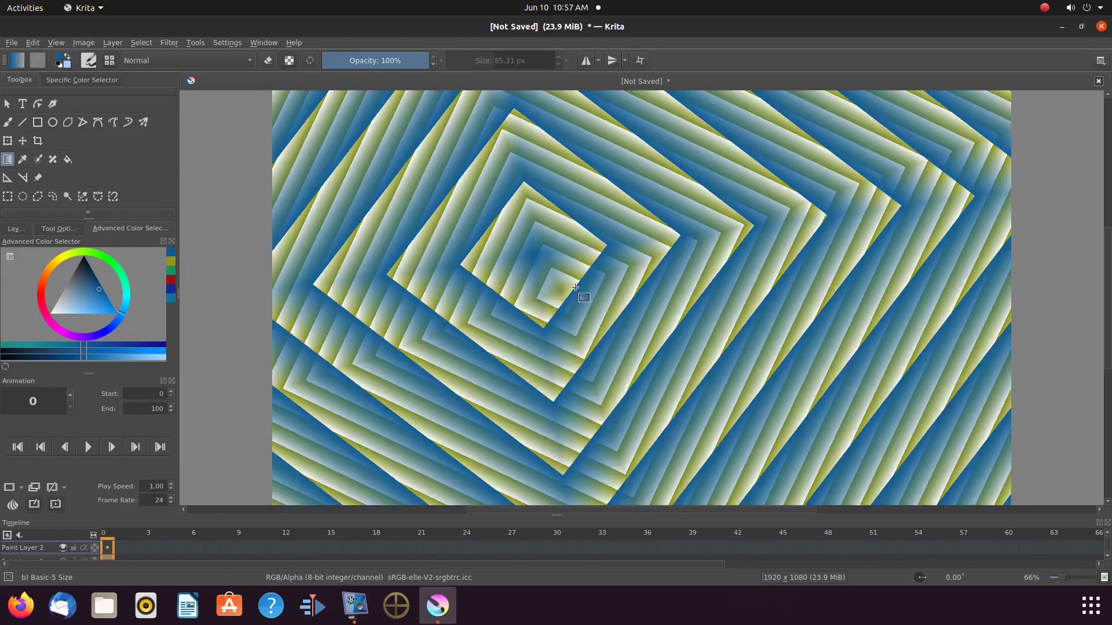
# Step: Try further blue square gradients across the blue and yellow pattern and undo them
pyautogui.moveTo(575, 288); pyautogui.dragTo(766, 383)
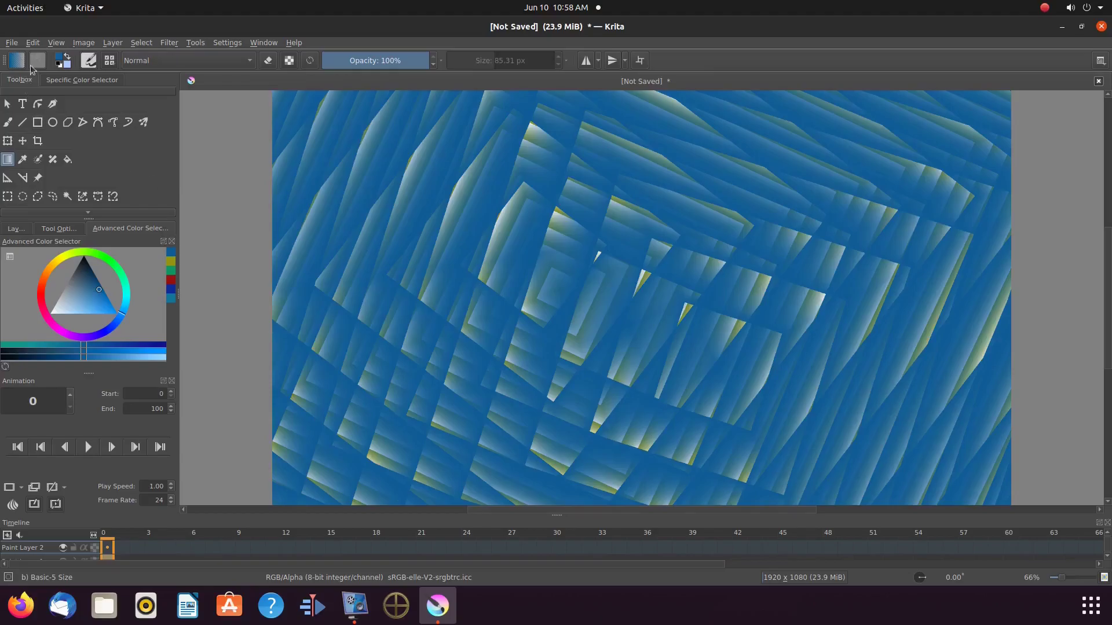
pyautogui.click(33, 43)
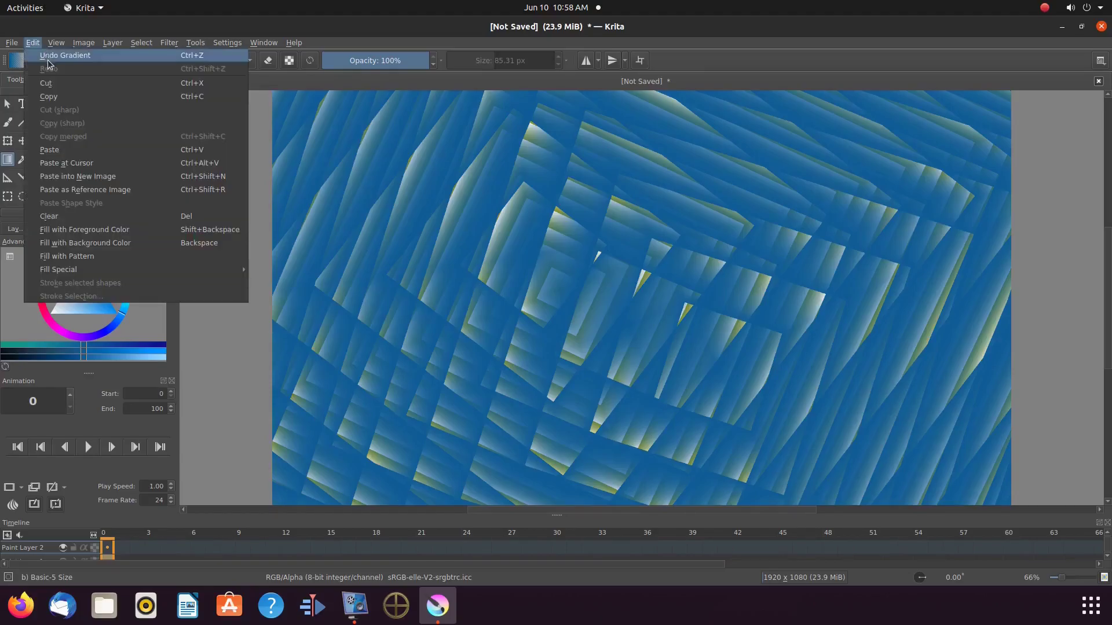
pyautogui.click(48, 60)
pyautogui.click(37, 45)
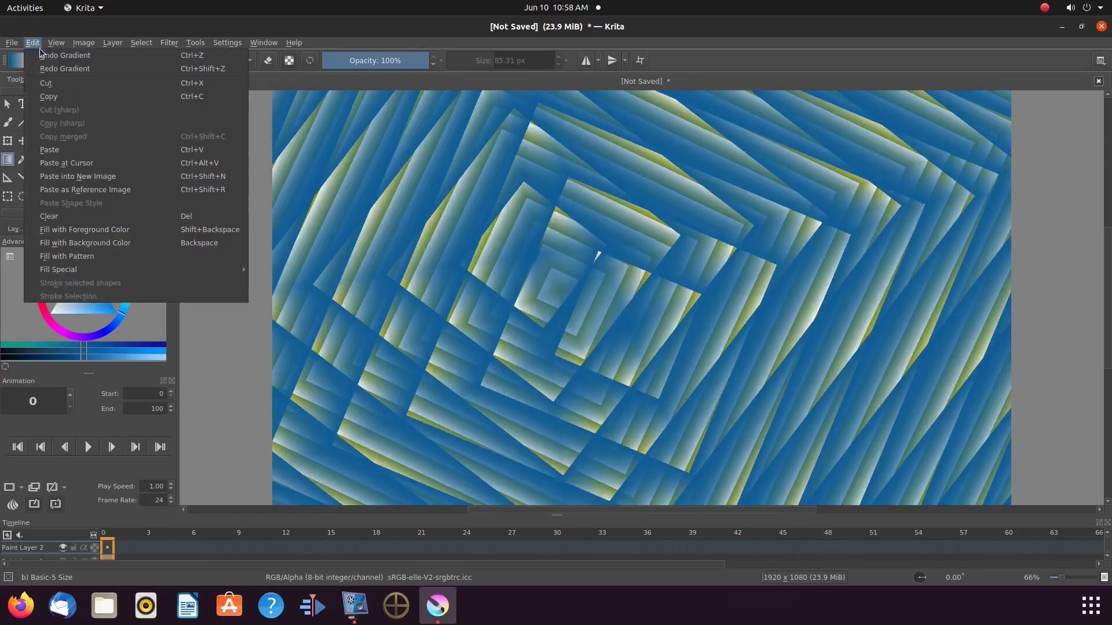
pyautogui.click(51, 59)
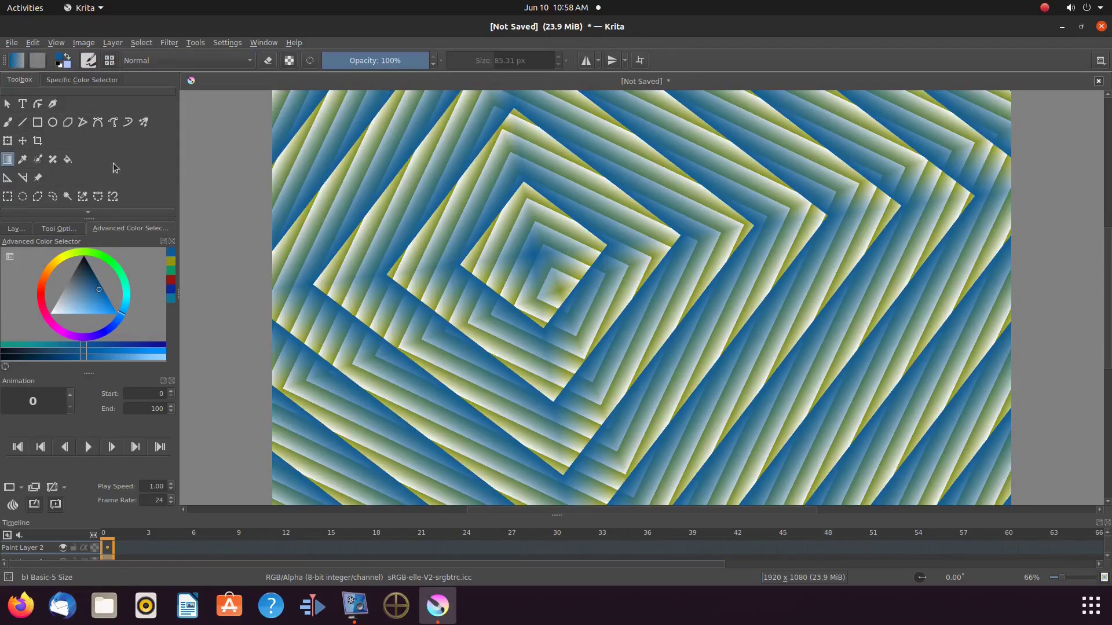
# Step: Overlay a dark red square Forwards gradient starting up and left of the blue squares' centre
pyautogui.click(172, 280)
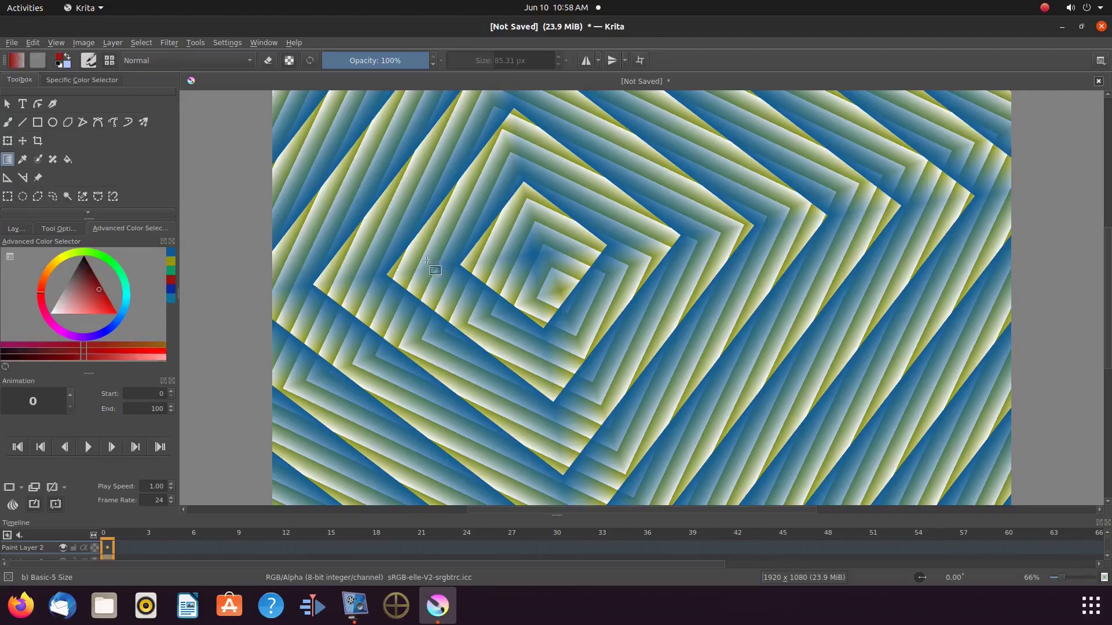
pyautogui.moveTo(493, 230); pyautogui.dragTo(543, 265)
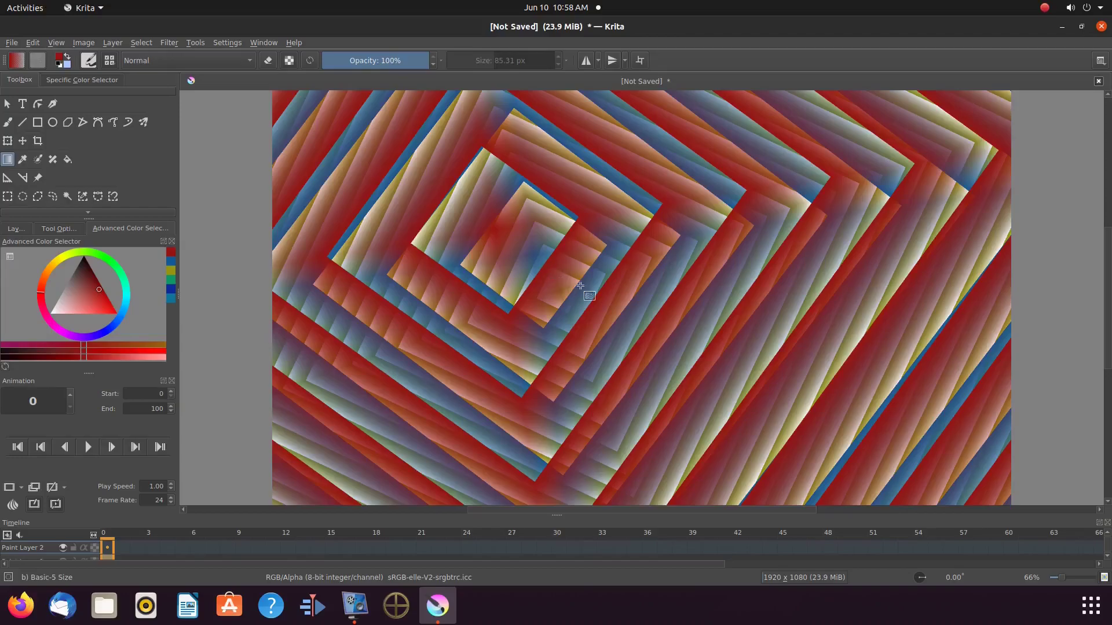
# Step: Try a second, narrower dark red square gradient on the right part of the canvas and undo it
pyautogui.moveTo(739, 299); pyautogui.dragTo(761, 312)
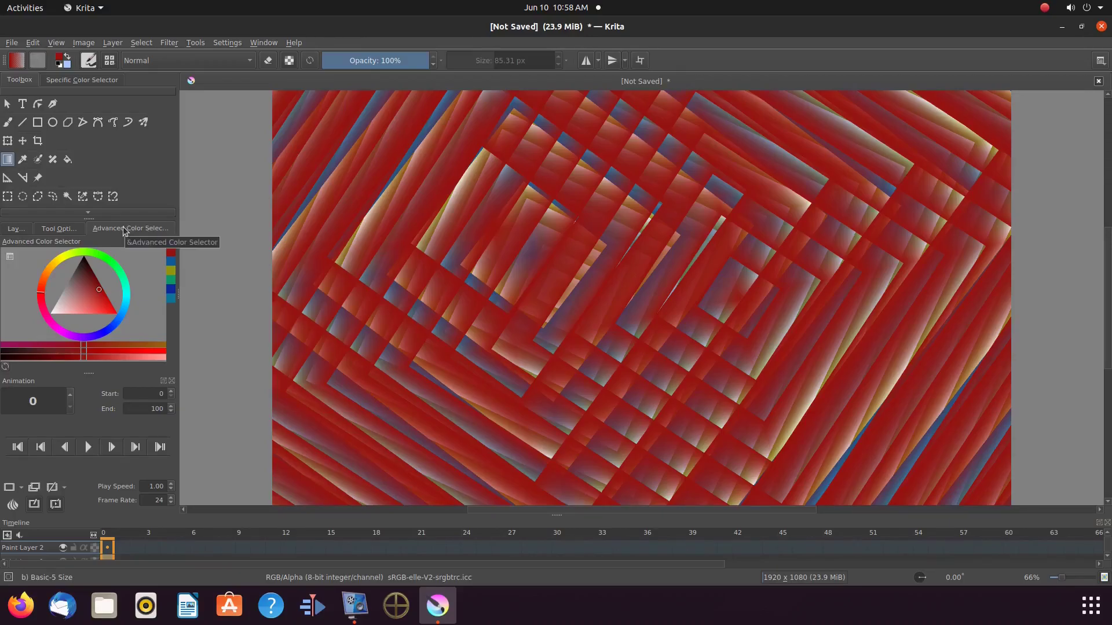
pyautogui.click(33, 43)
pyautogui.click(47, 56)
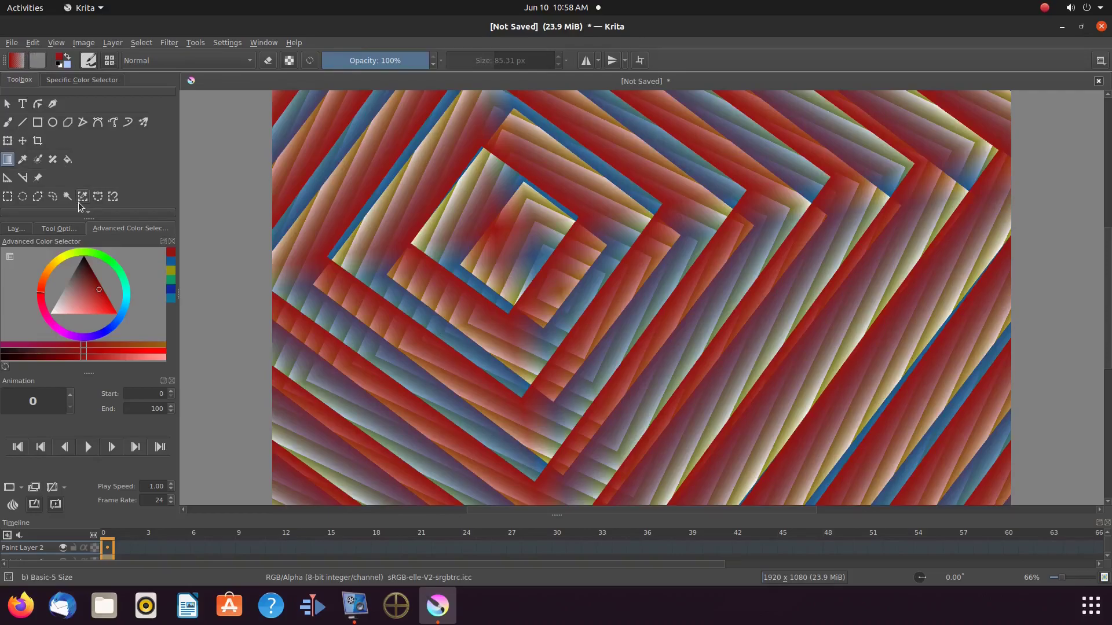
# Step: Overlay a green square Forwards gradient from the canvas's upper right, and add another green one with the repeat set to Alternating
pyautogui.click(172, 280)
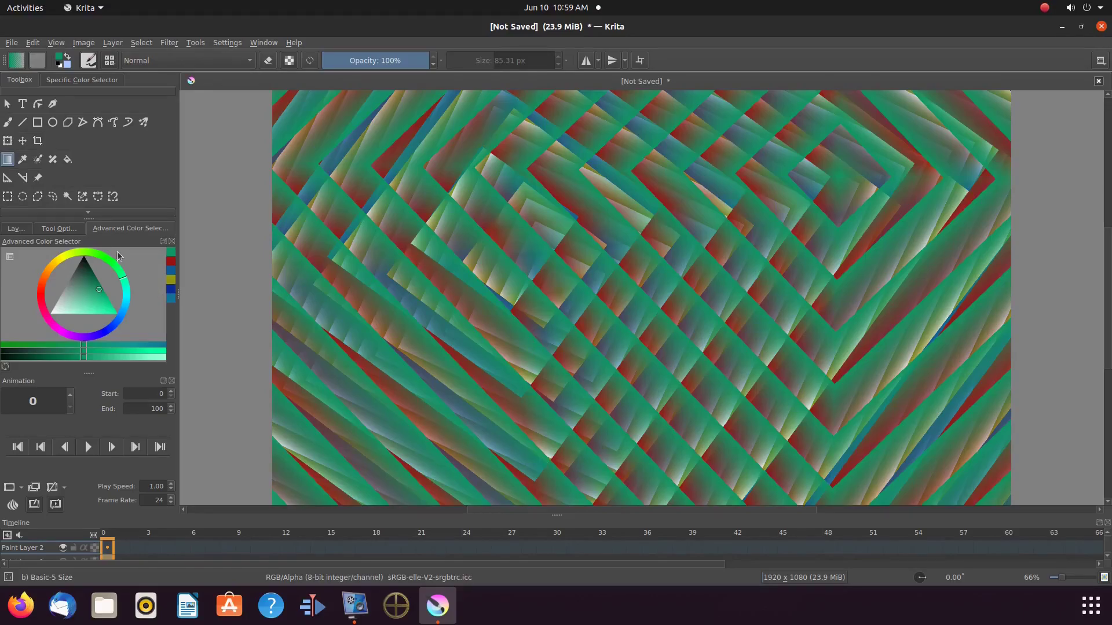
pyautogui.click(62, 232)
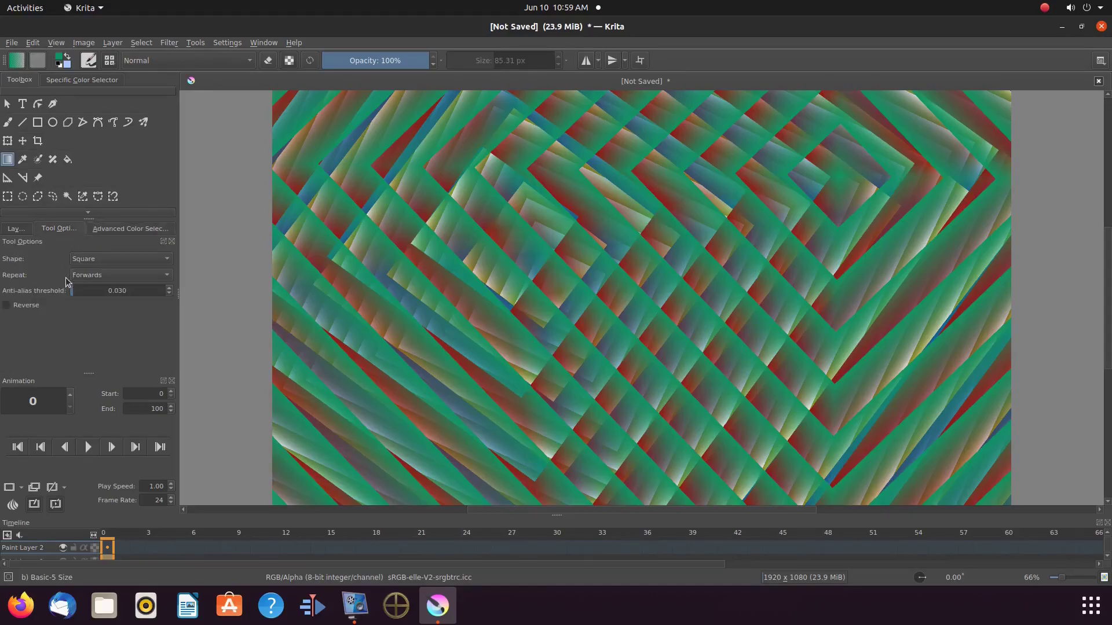
pyautogui.click(168, 281)
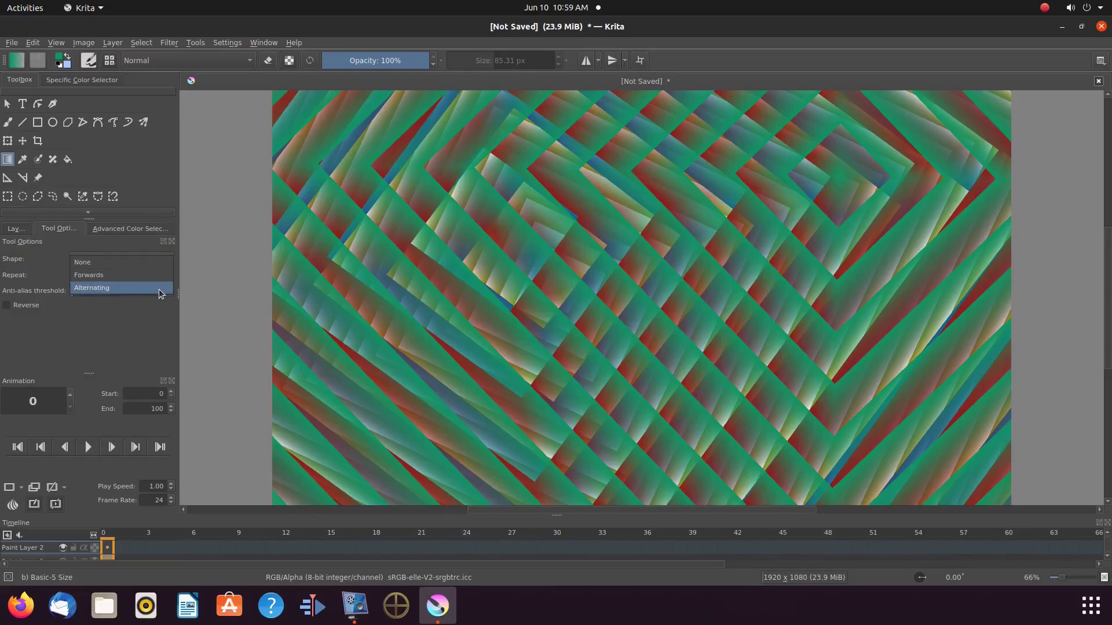
pyautogui.click(161, 288)
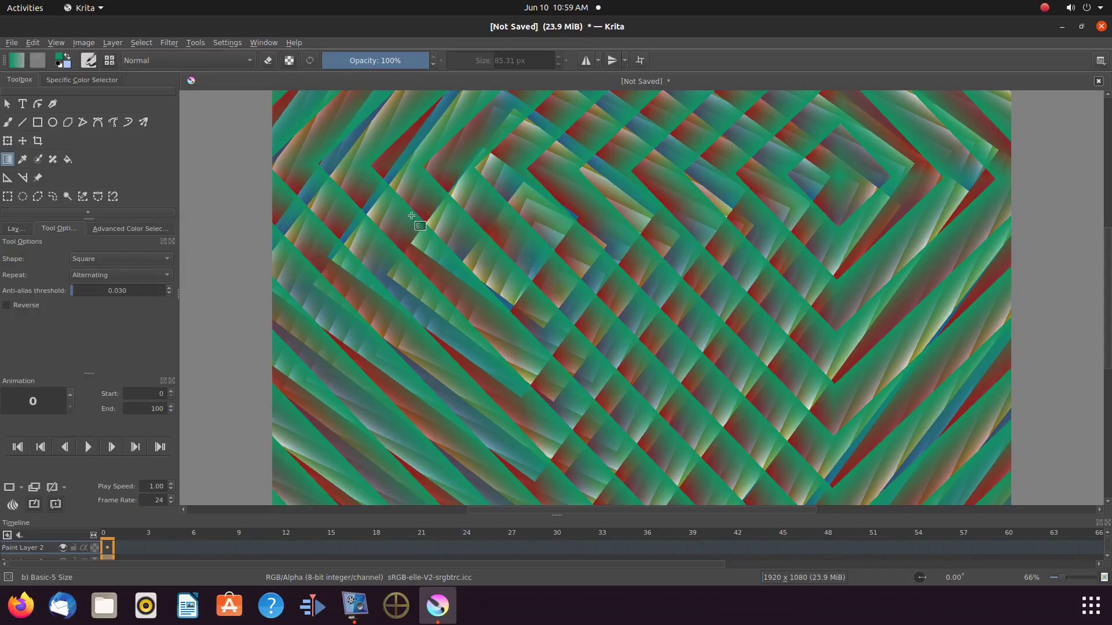
pyautogui.moveTo(524, 243); pyautogui.dragTo(561, 276)
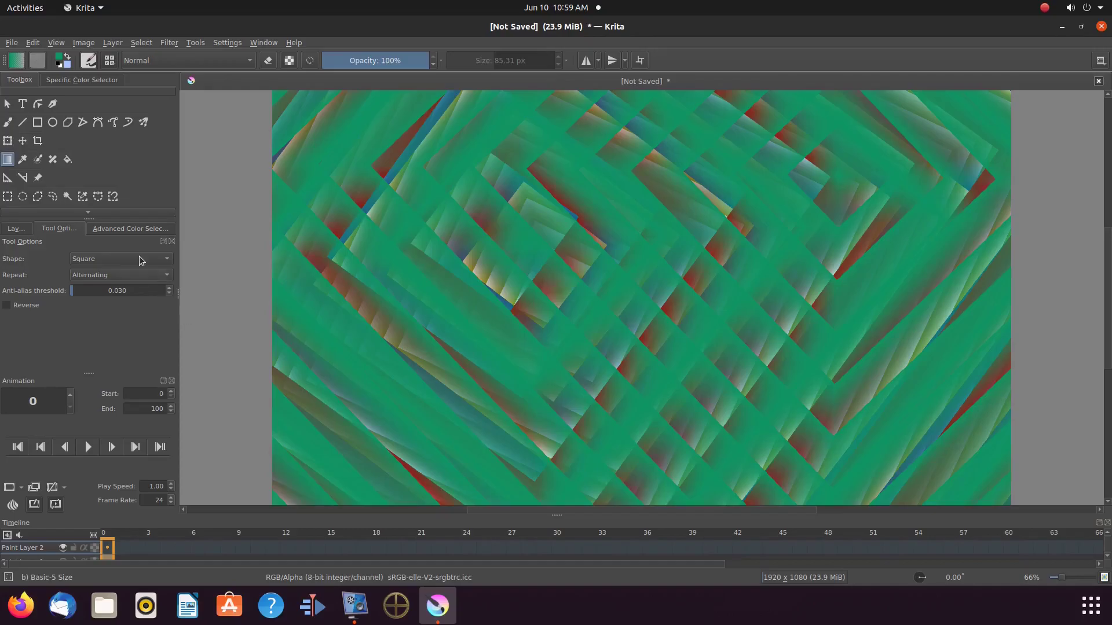
# Step: Overlay an olive-yellow alternating square gradient with wide soft bands, starting in the left part of the canvas
pyautogui.click(131, 231)
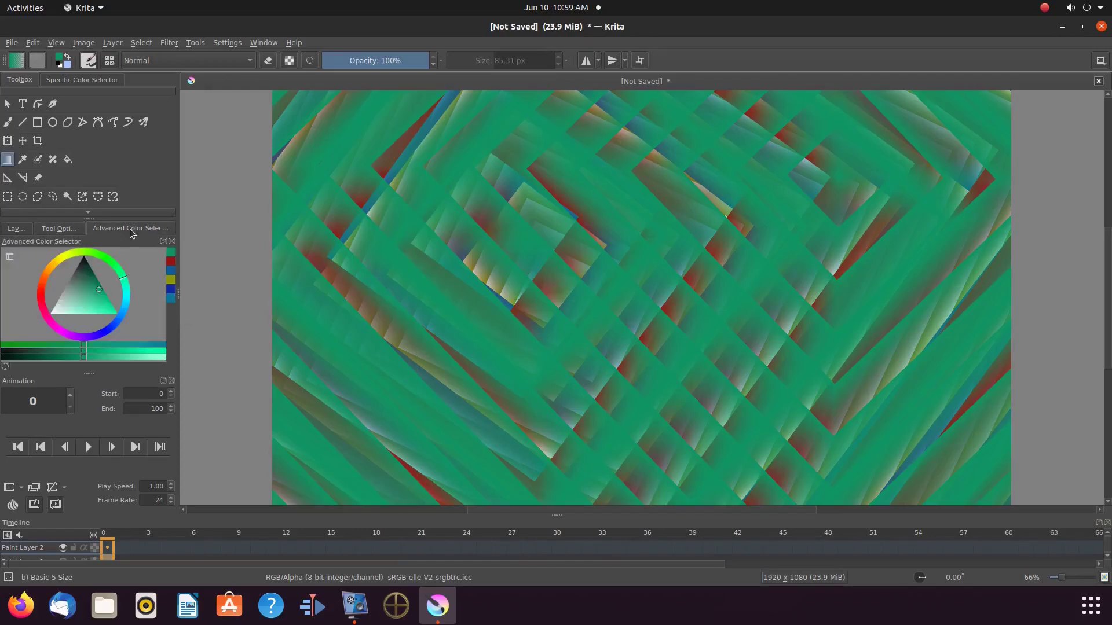
pyautogui.click(172, 280)
pyautogui.moveTo(406, 238); pyautogui.dragTo(443, 265)
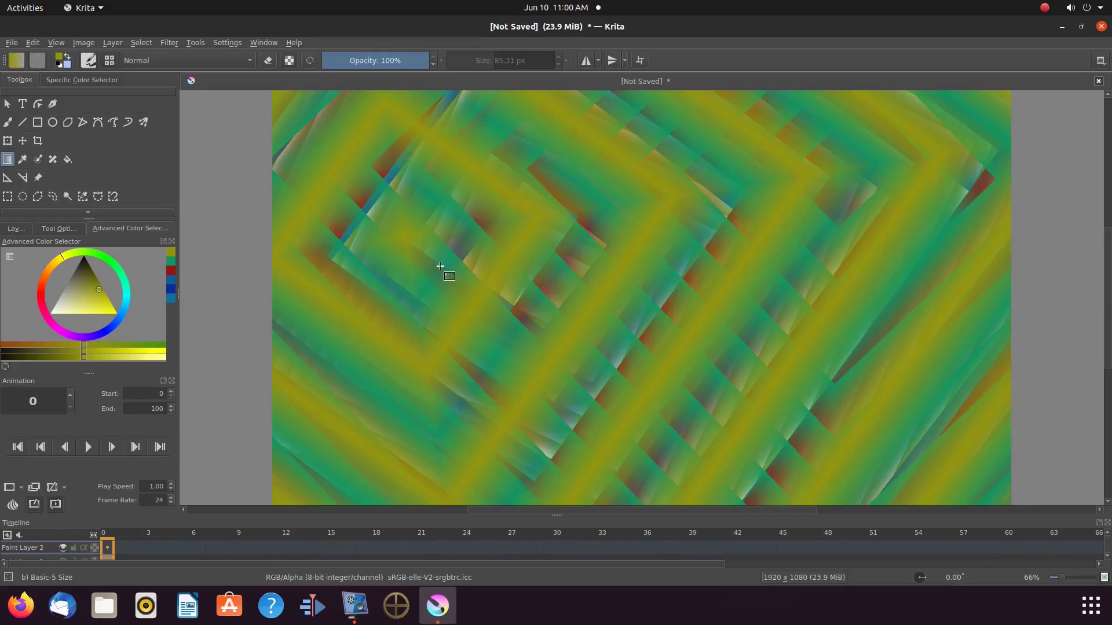
# Step: Try an olive-yellow alternating gradient with the shape set to Shaped and undo it
pyautogui.click(61, 227)
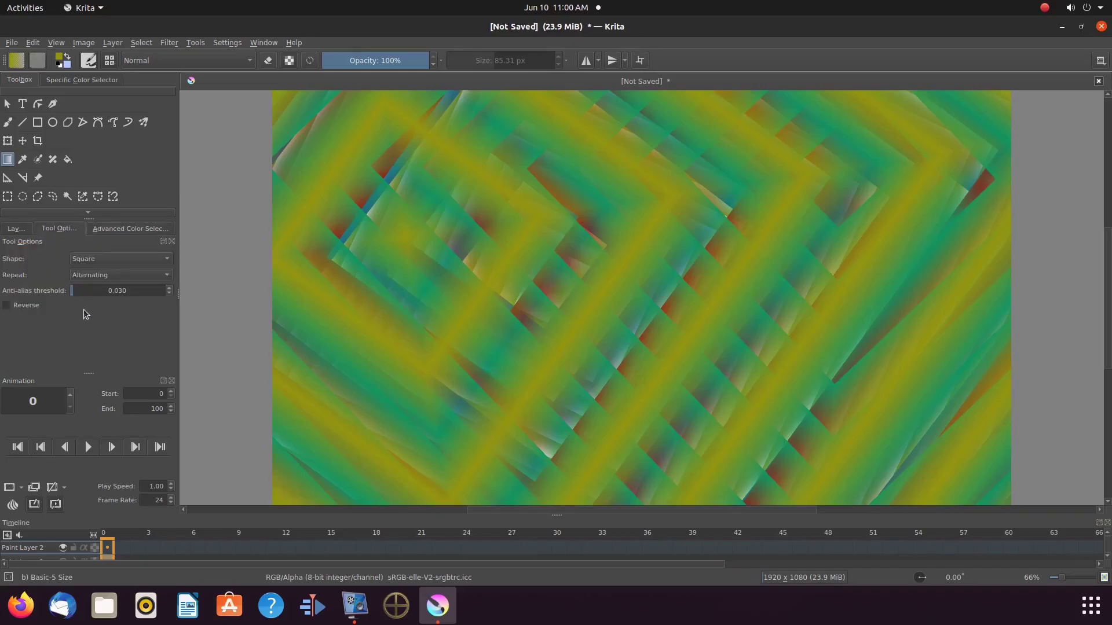
pyautogui.click(168, 262)
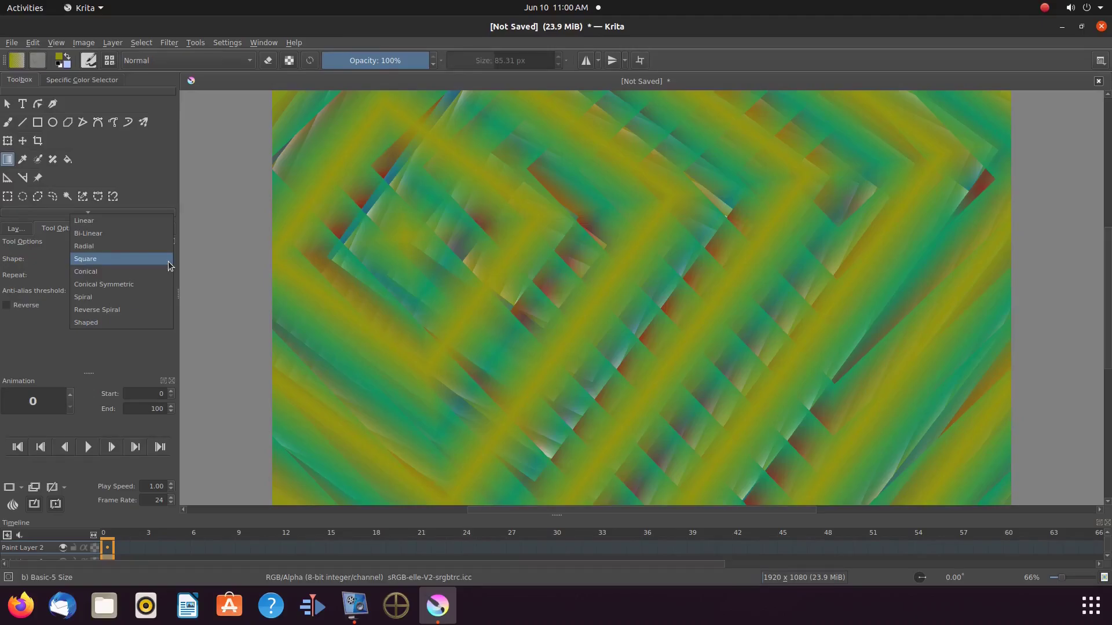
pyautogui.click(145, 322)
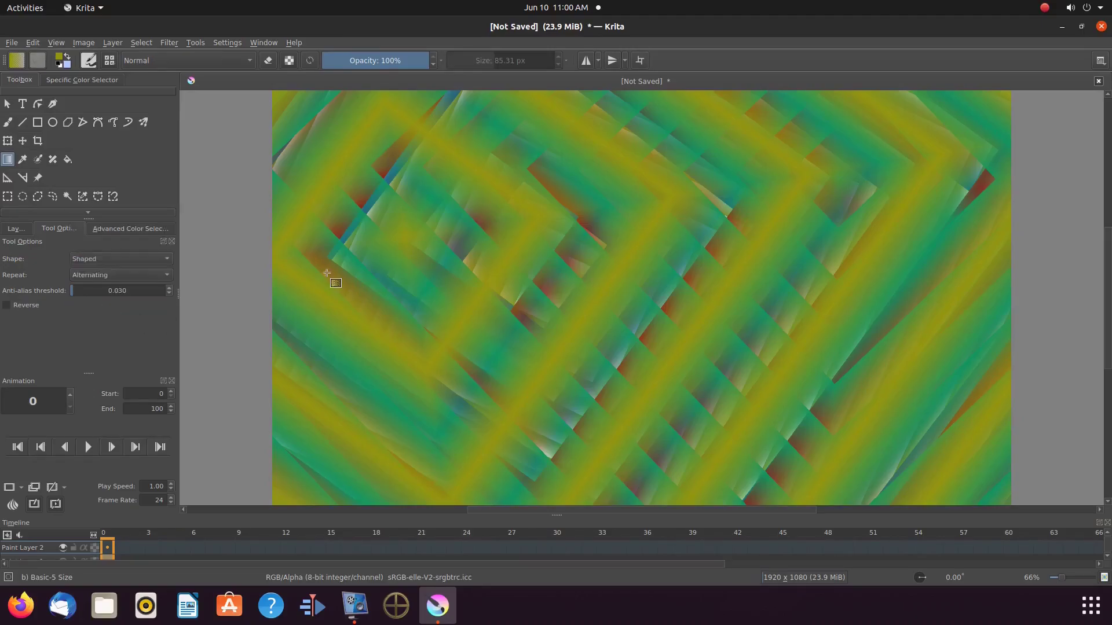
pyautogui.moveTo(456, 227); pyautogui.dragTo(787, 246)
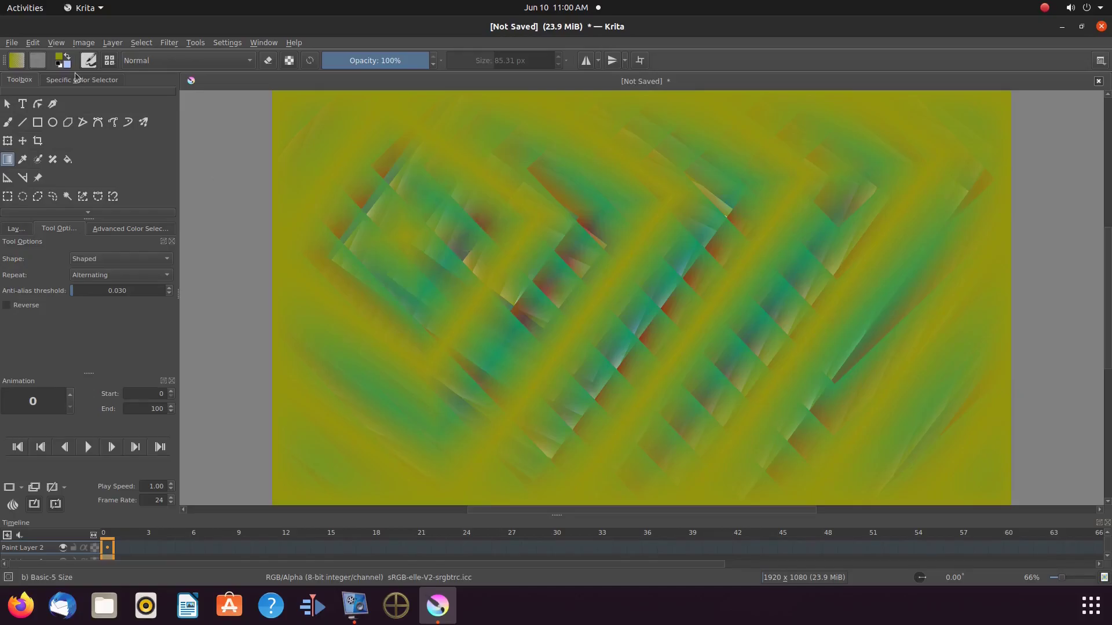
pyautogui.click(38, 47)
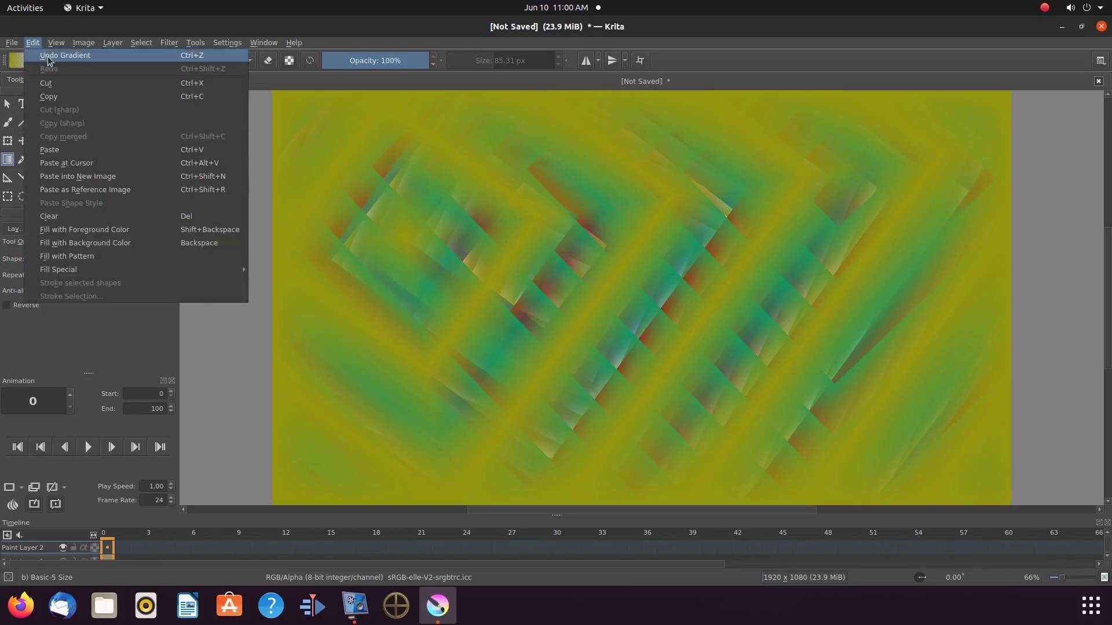
pyautogui.click(49, 56)
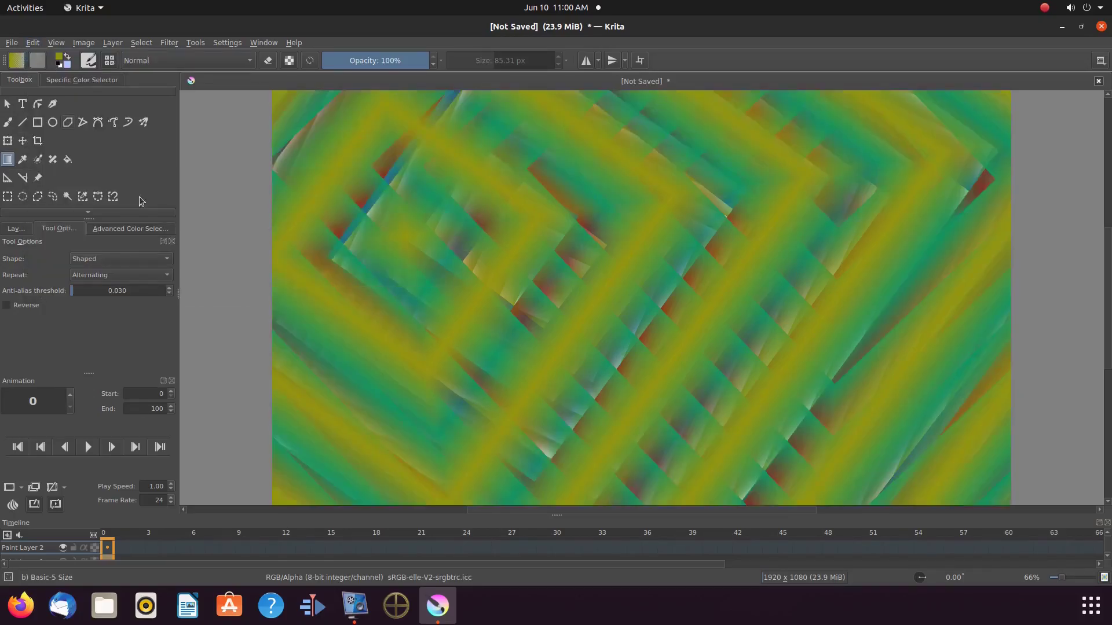
# Step: Set the gradient shape to Reverse Spiral, keep Alternating repeat, and draw a tight olive-yellow spiral in the canvas's upper right area
pyautogui.click(168, 281)
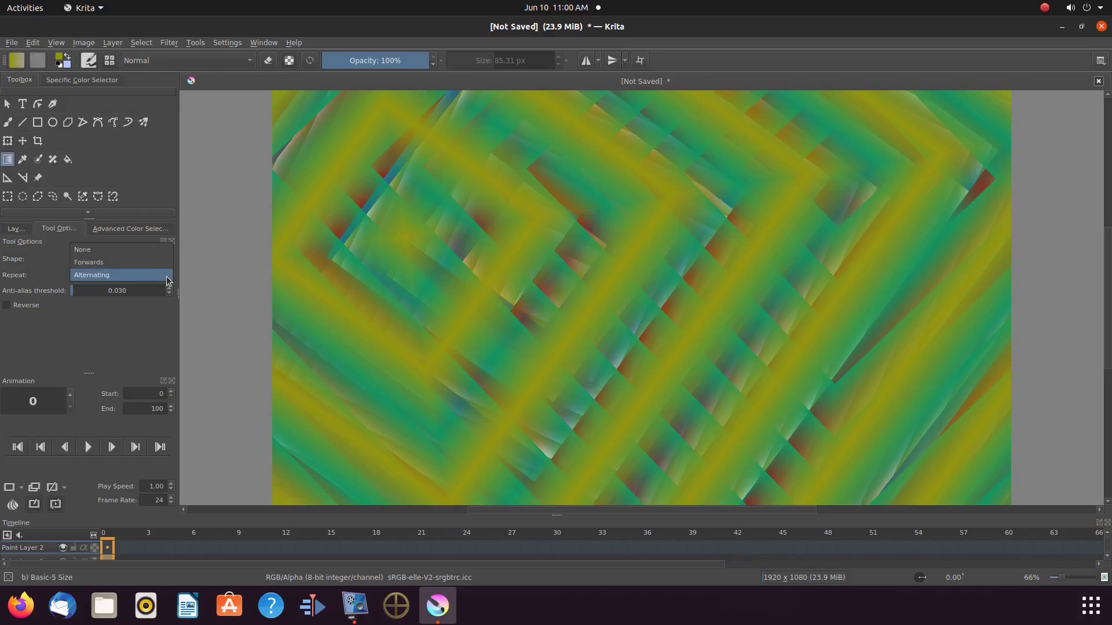
pyautogui.click(167, 277)
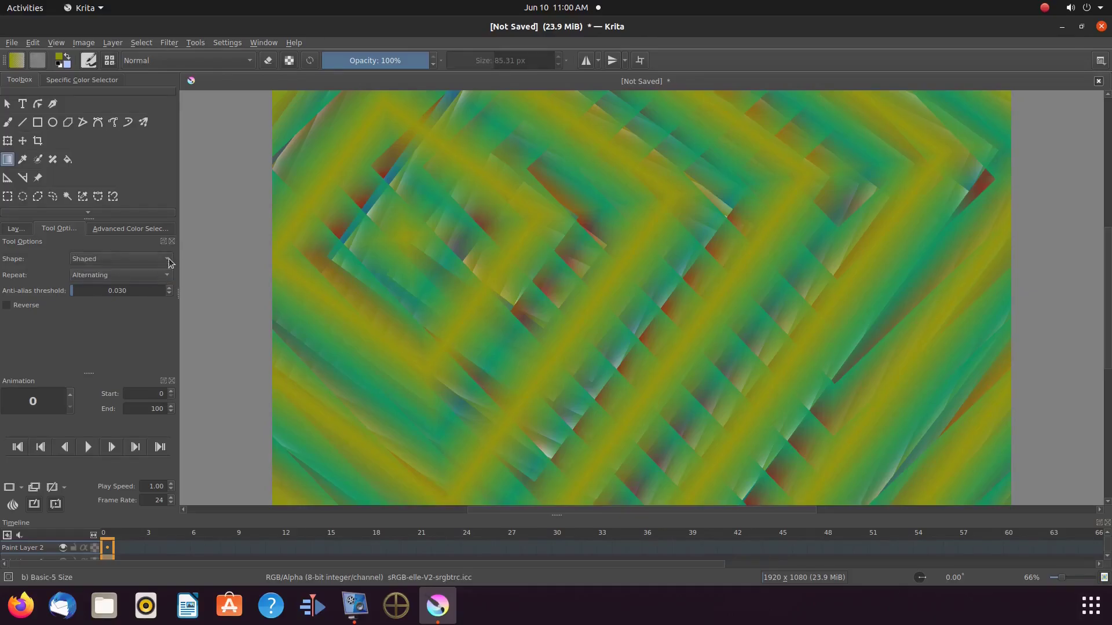
pyautogui.click(169, 261)
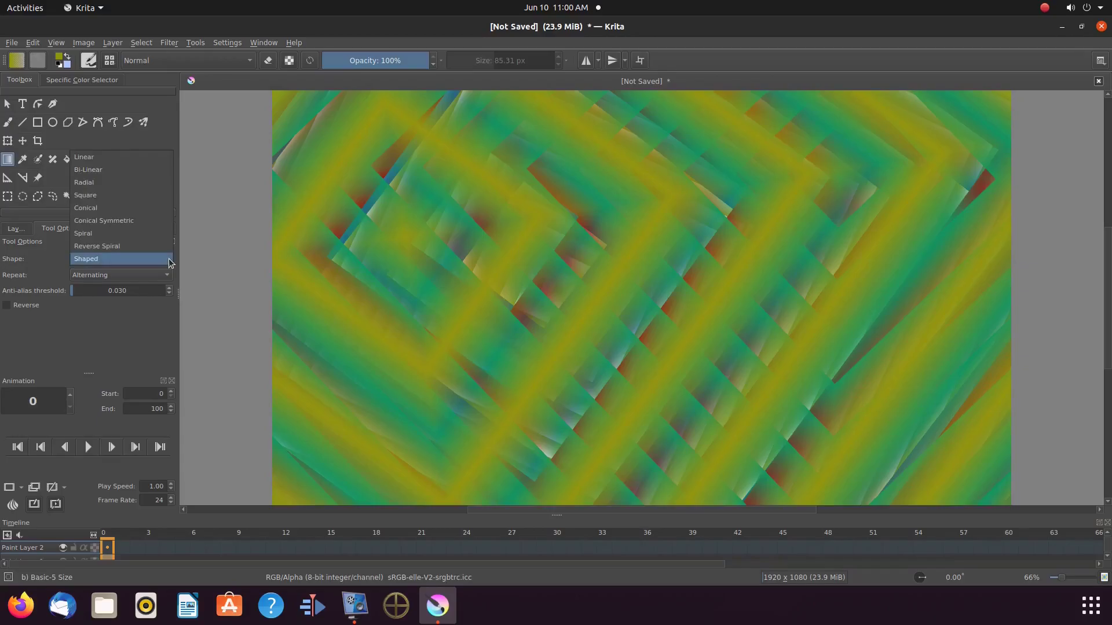
pyautogui.click(139, 247)
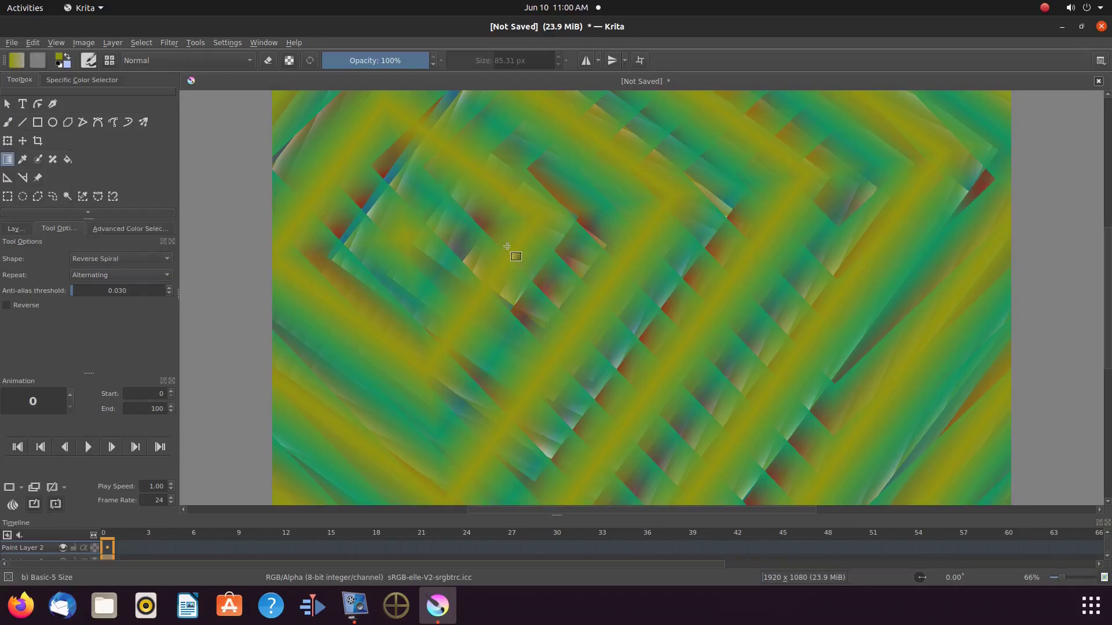
pyautogui.moveTo(706, 210); pyautogui.dragTo(728, 234)
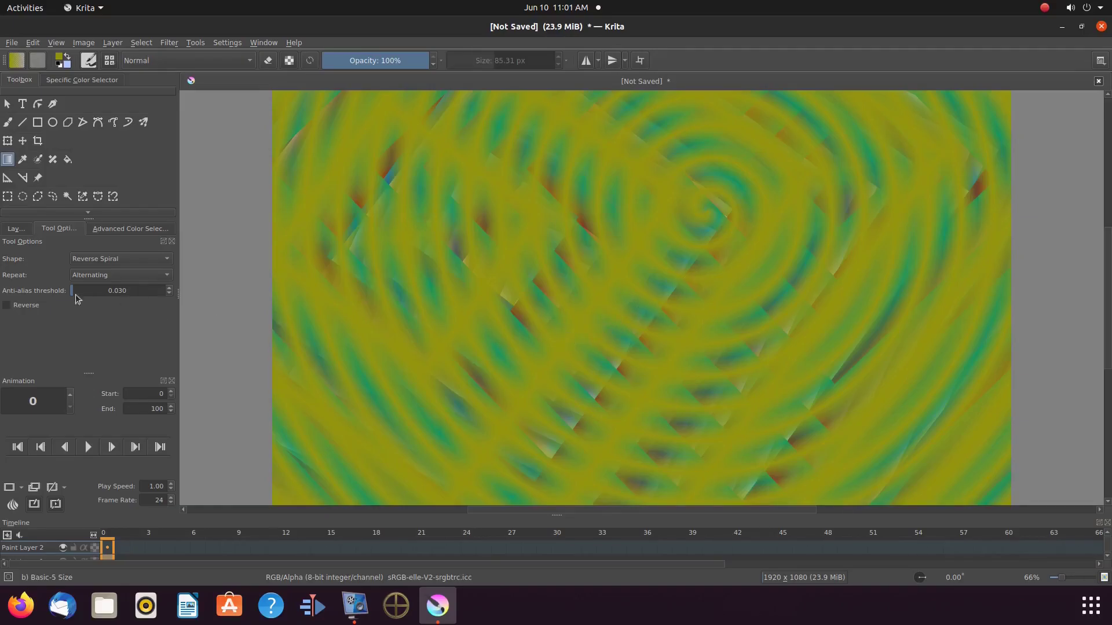
# Step: Add a new paint layer above Paint Layer 2
pyautogui.click(14, 231)
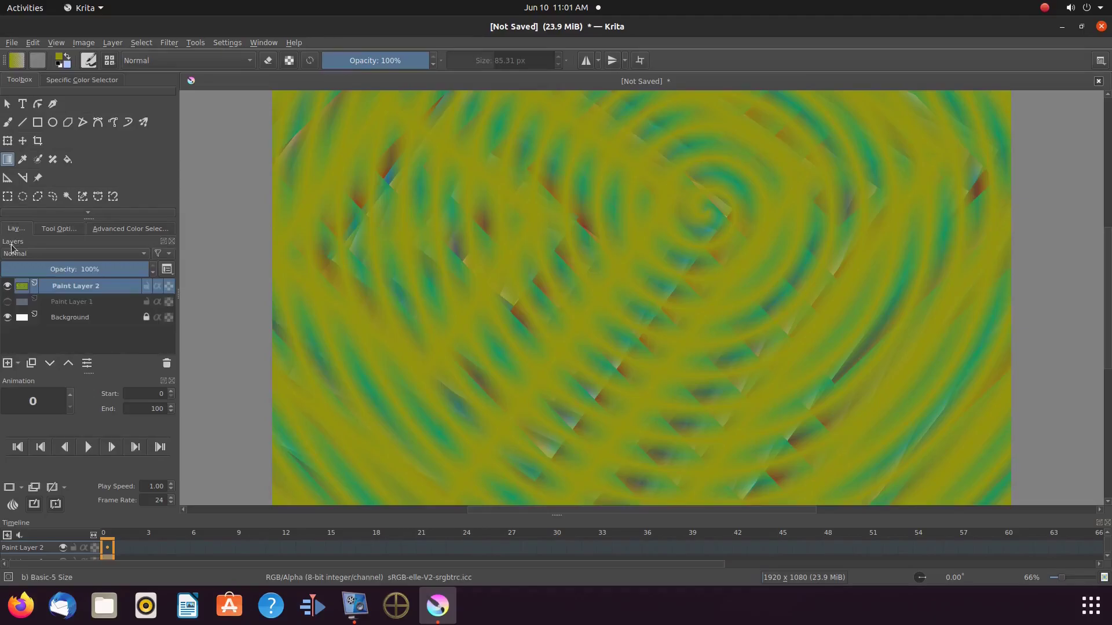
pyautogui.click(8, 364)
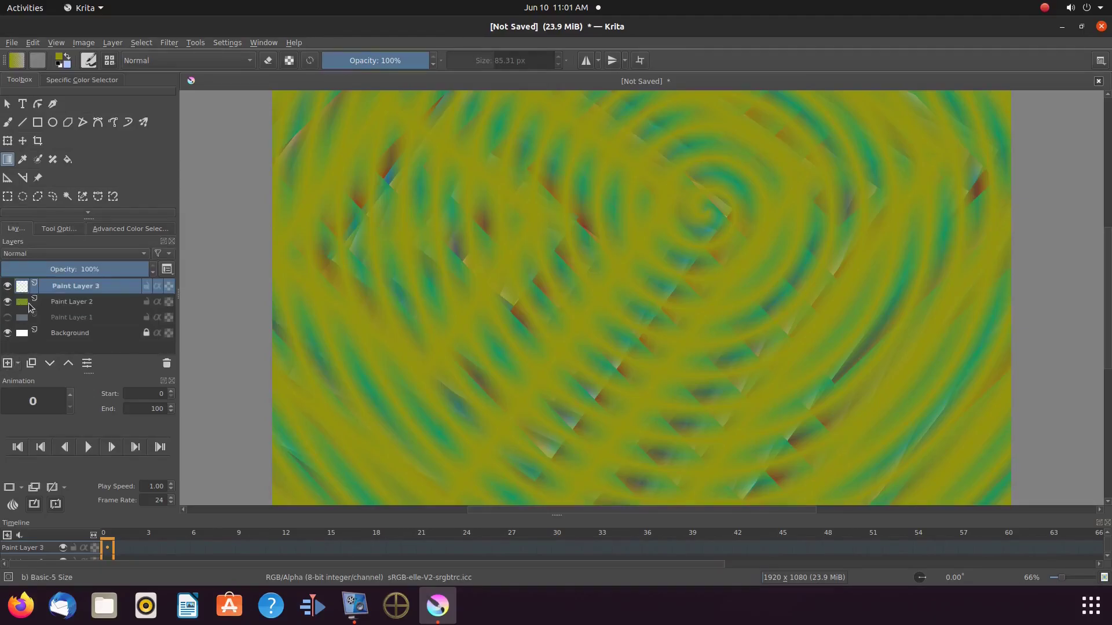
# Step: Hide Paint Layer 2 and draw a wide olive-yellow reverse spiral on Paint Layer 3, starting slightly left of the canvas centre
pyautogui.click(8, 302)
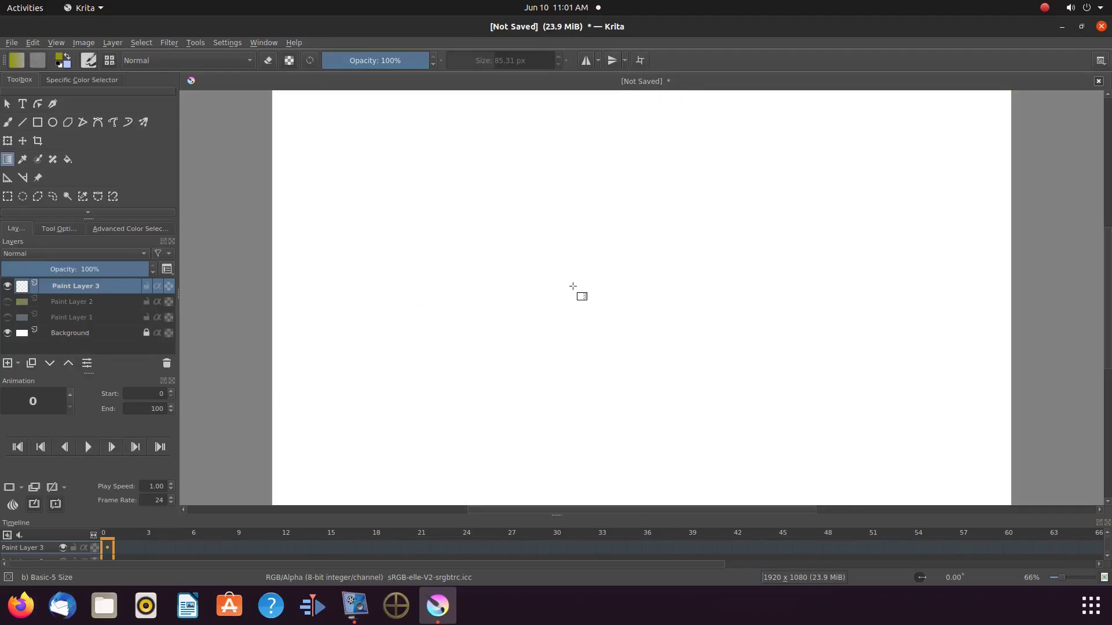
pyautogui.moveTo(573, 286); pyautogui.dragTo(662, 342)
# Step: Overlay a wide dark-red reverse spiral on Paint Layer 3, starting up and left of the olive spiral's centre
pyautogui.click(135, 228)
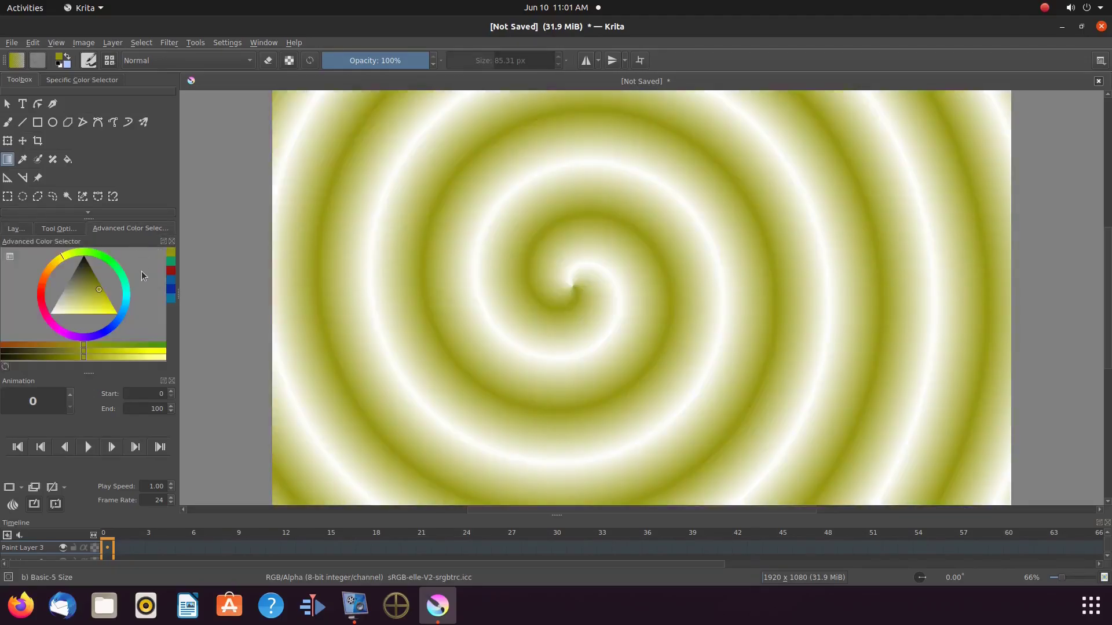
pyautogui.click(171, 271)
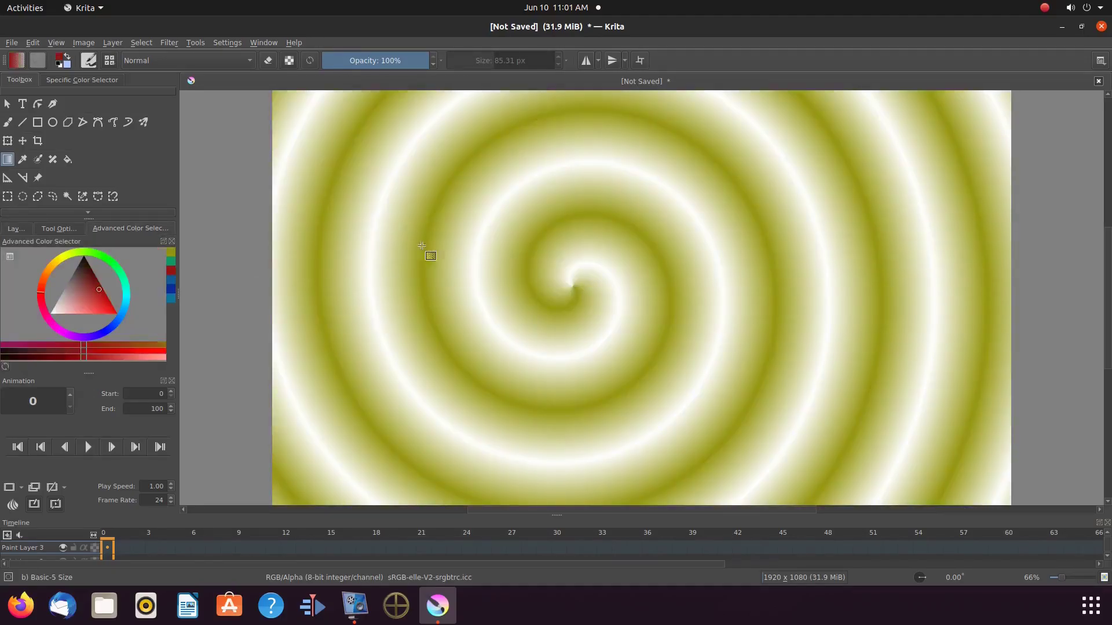
pyautogui.moveTo(503, 237); pyautogui.dragTo(615, 335)
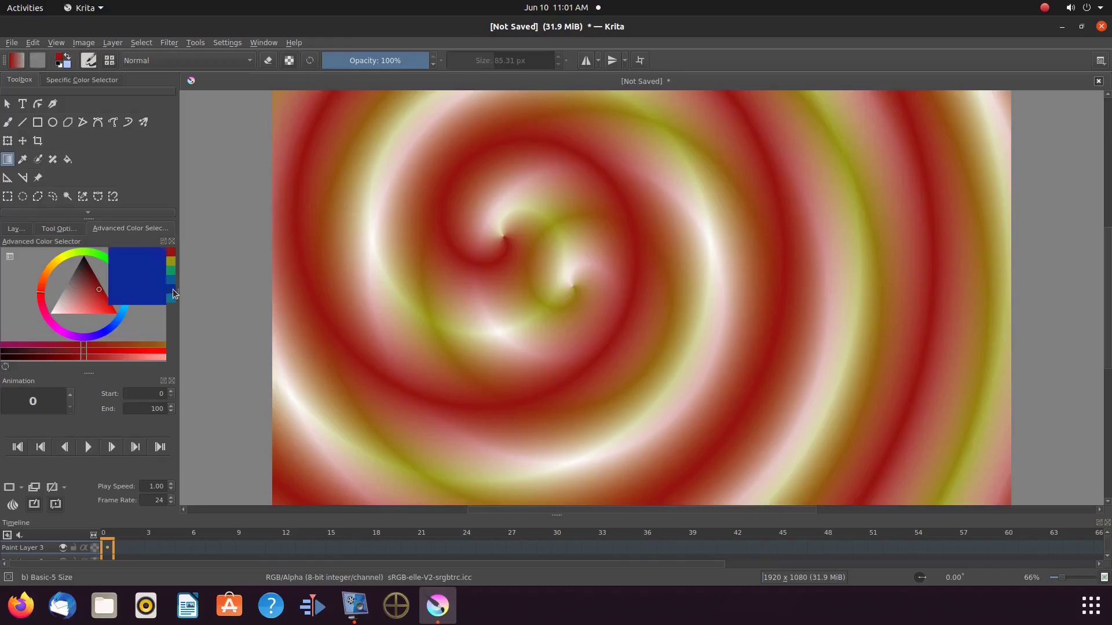
# Step: Overlay a dark-blue and a slightly tighter green reverse spiral on Paint Layer 3, both starting near the existing spiral centres
pyautogui.click(170, 288)
pyautogui.moveTo(586, 241); pyautogui.dragTo(658, 313)
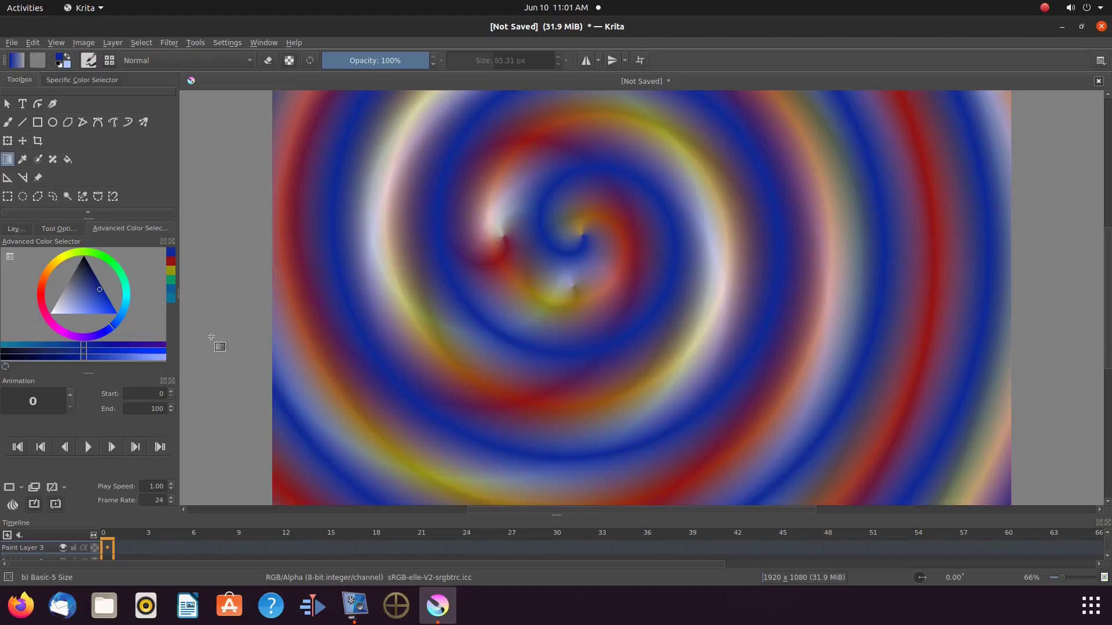
pyautogui.click(174, 283)
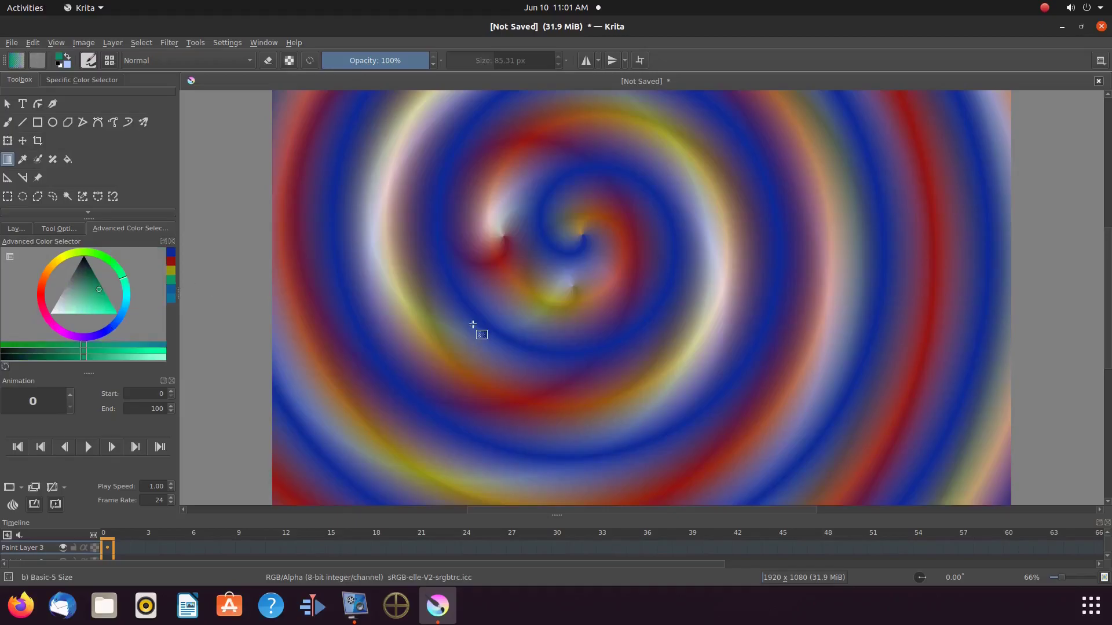
pyautogui.moveTo(559, 267); pyautogui.dragTo(613, 323)
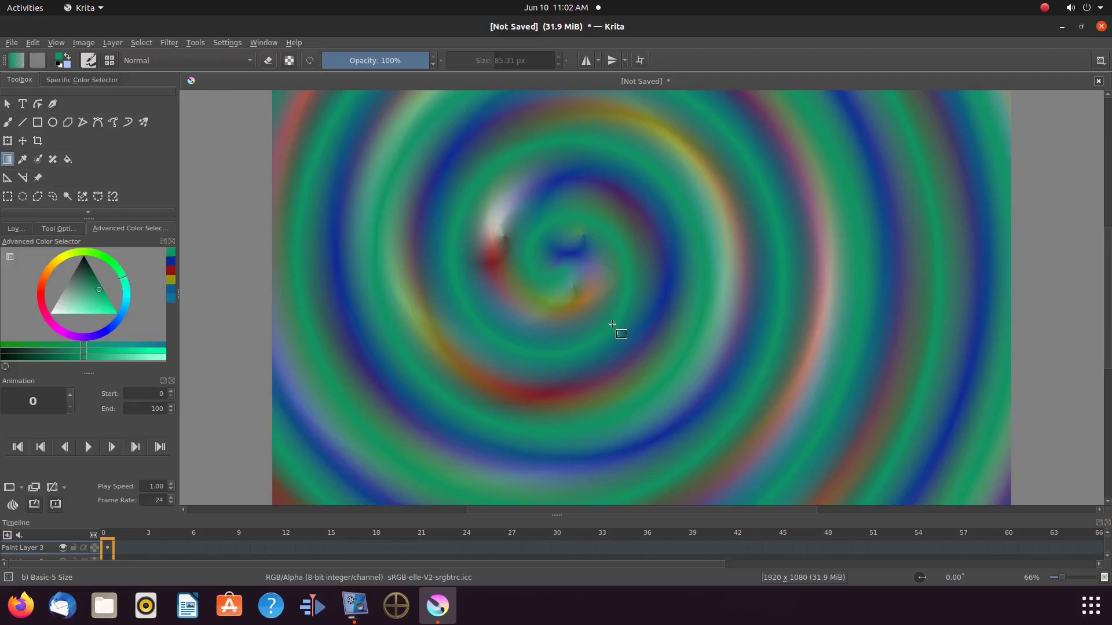
# Step: Hide Paint Layer 3 and add a new paint layer above it
pyautogui.click(16, 228)
pyautogui.click(7, 286)
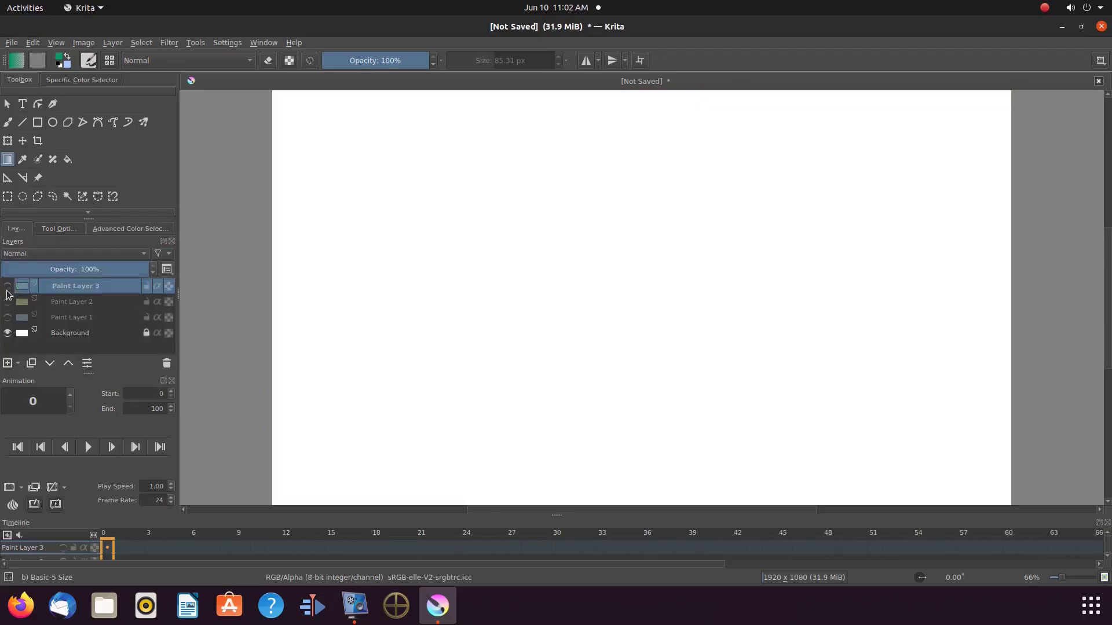
pyautogui.click(7, 363)
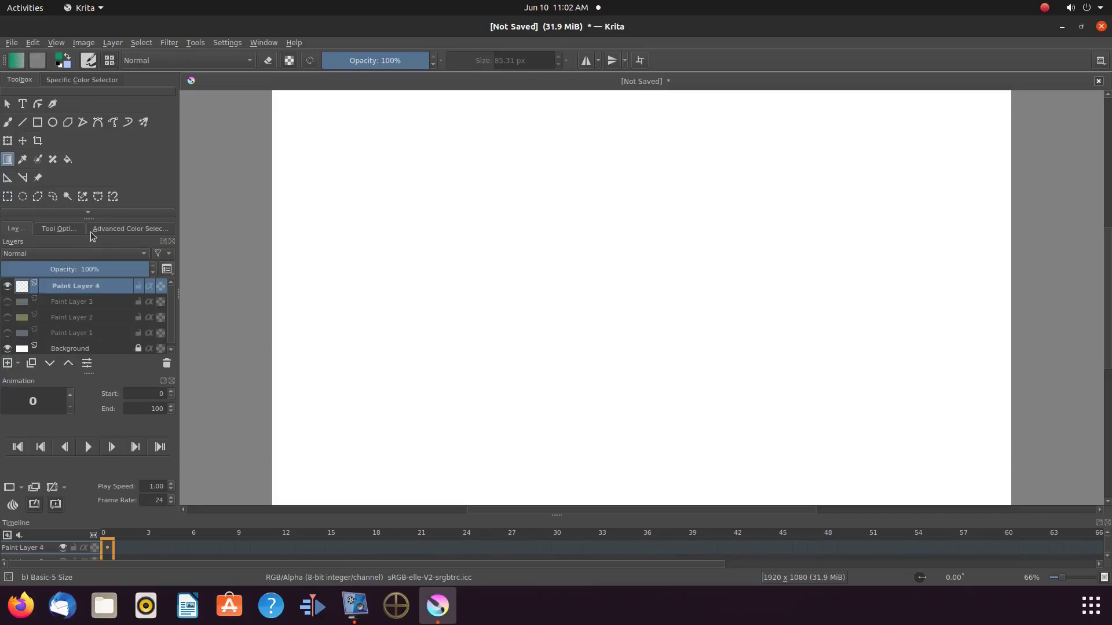
# Step: Set the gradient shape to Spiral, keep Alternating repeat, and draw a green spiral near the middle of Paint Layer 4
pyautogui.click(64, 230)
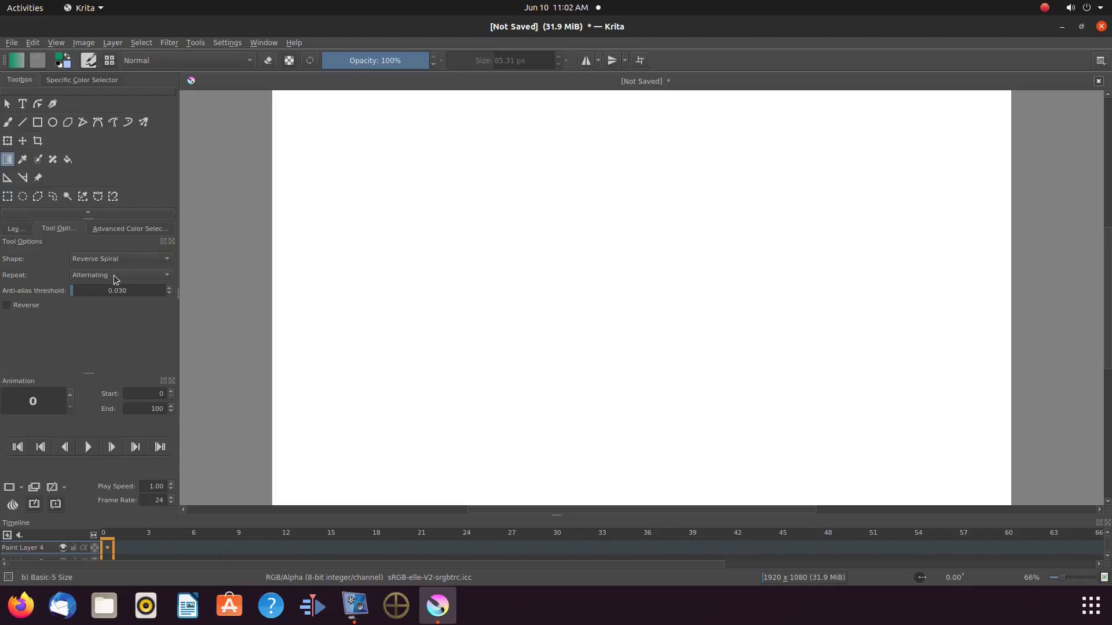
pyautogui.click(168, 261)
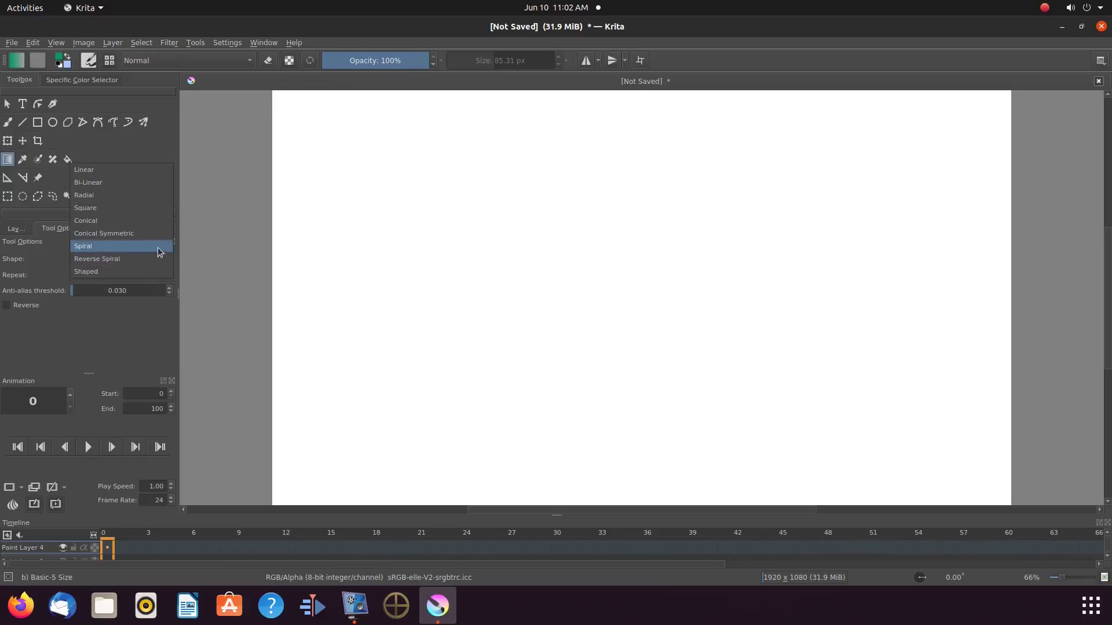
pyautogui.click(157, 248)
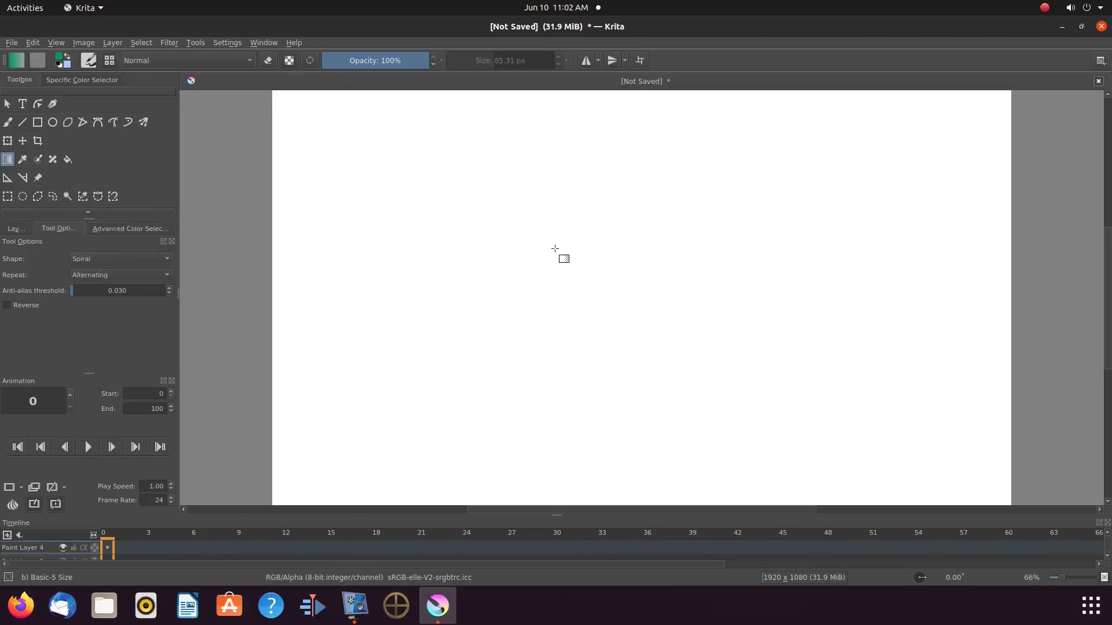
pyautogui.moveTo(562, 283); pyautogui.dragTo(606, 325)
# Step: Overlay a tighter dark-blue spiral on Paint Layer 4, starting just up and left of the green spiral's centre
pyautogui.click(130, 228)
pyautogui.press('x')
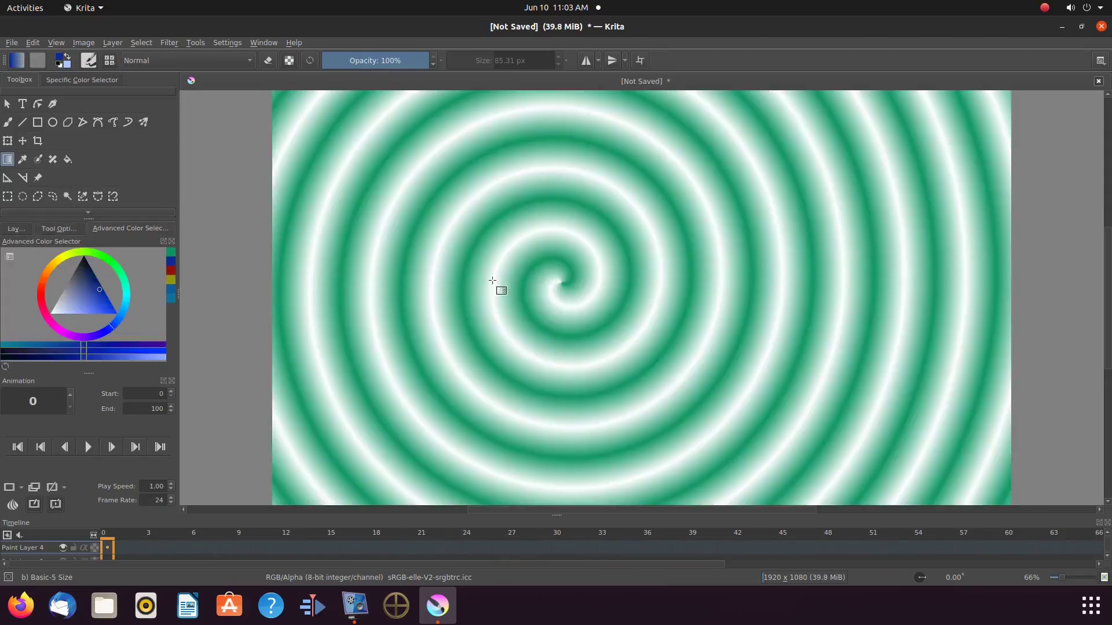
pyautogui.moveTo(541, 270); pyautogui.dragTo(577, 301)
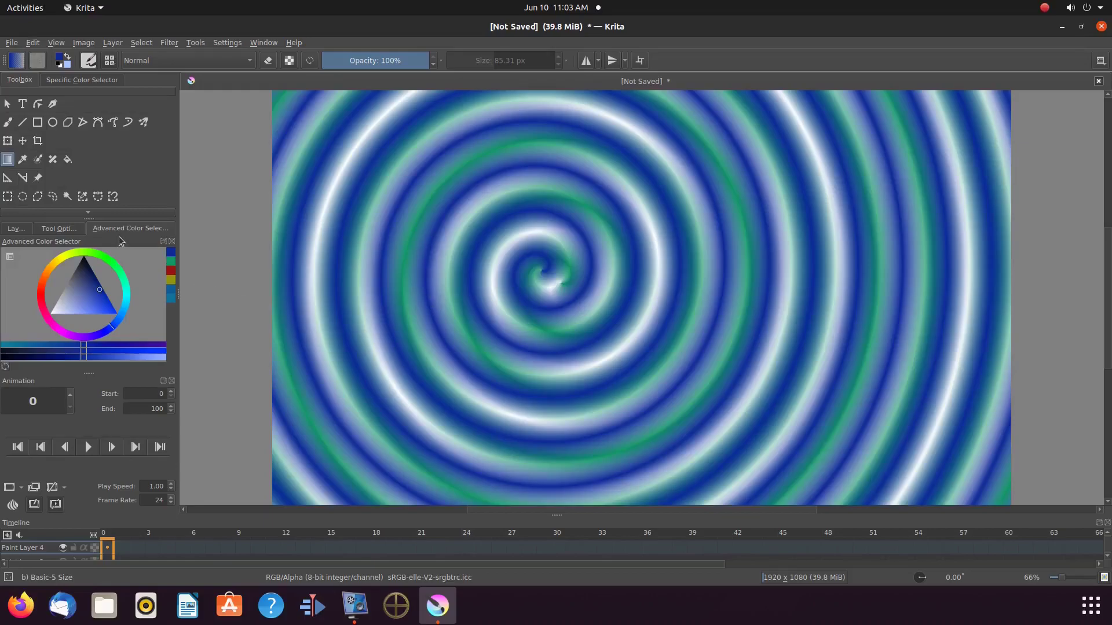
# Step: Overlay a dark-red alternating spiral on Paint Layer 4, starting just up and left of the blue spiral's centre
pyautogui.click(77, 231)
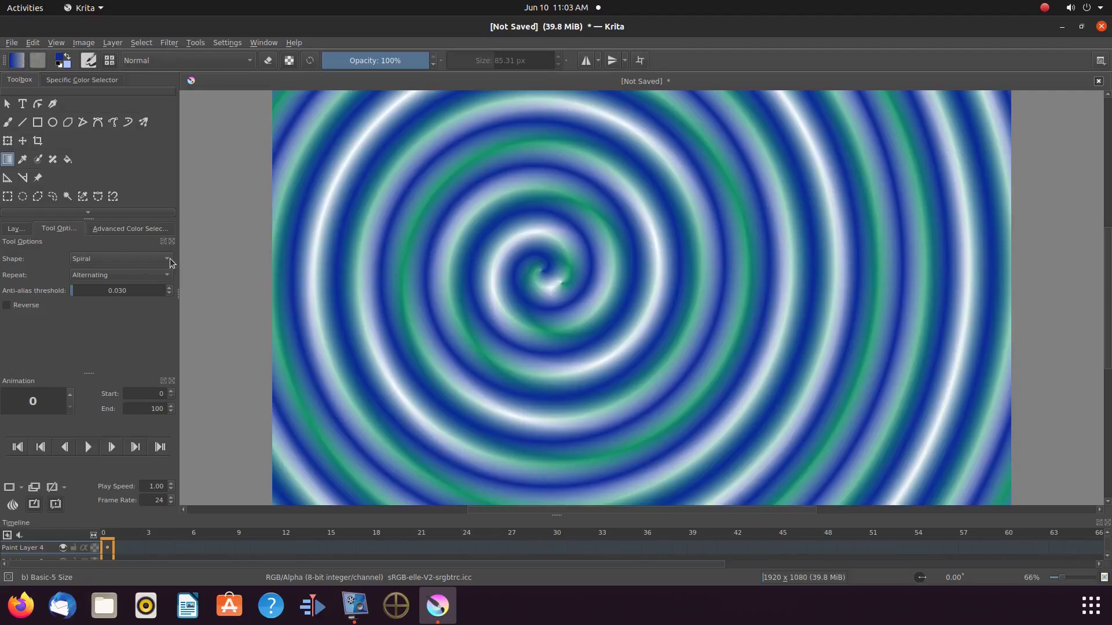
pyautogui.click(151, 230)
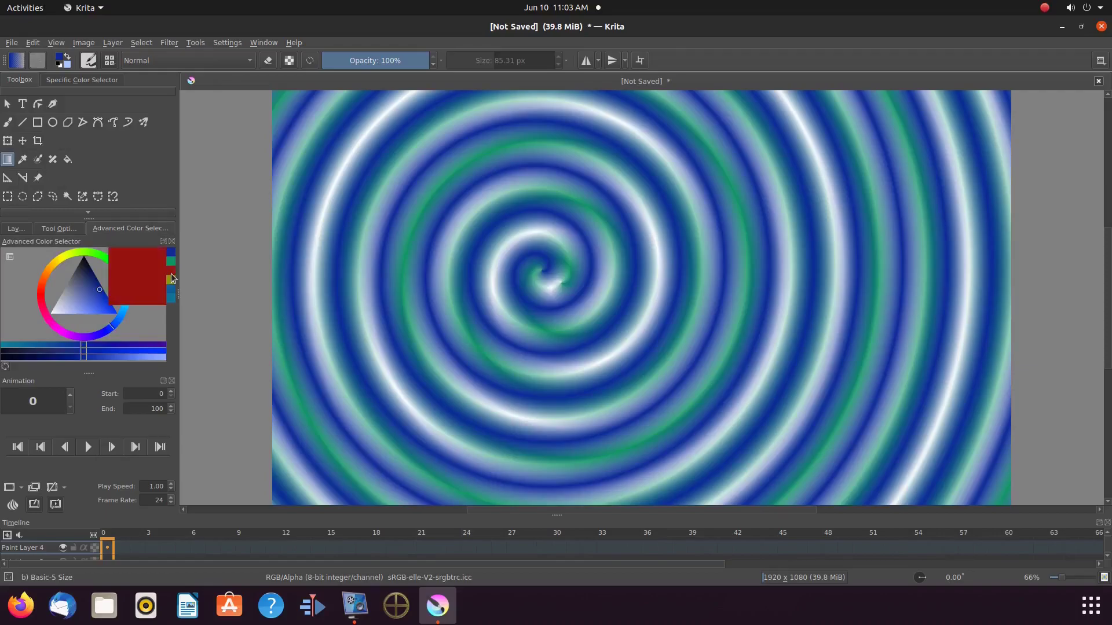
pyautogui.click(170, 271)
pyautogui.moveTo(532, 261); pyautogui.dragTo(588, 300)
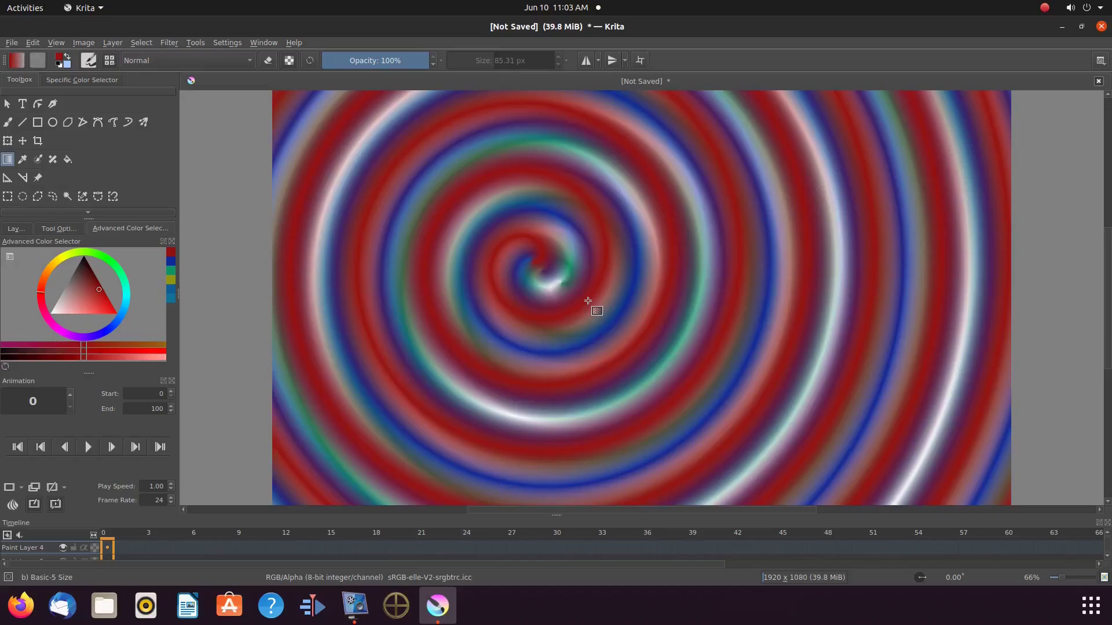
# Step: Try a dark-red alternating gradient with the shape set to Square over the spirals and undo it
pyautogui.click(68, 231)
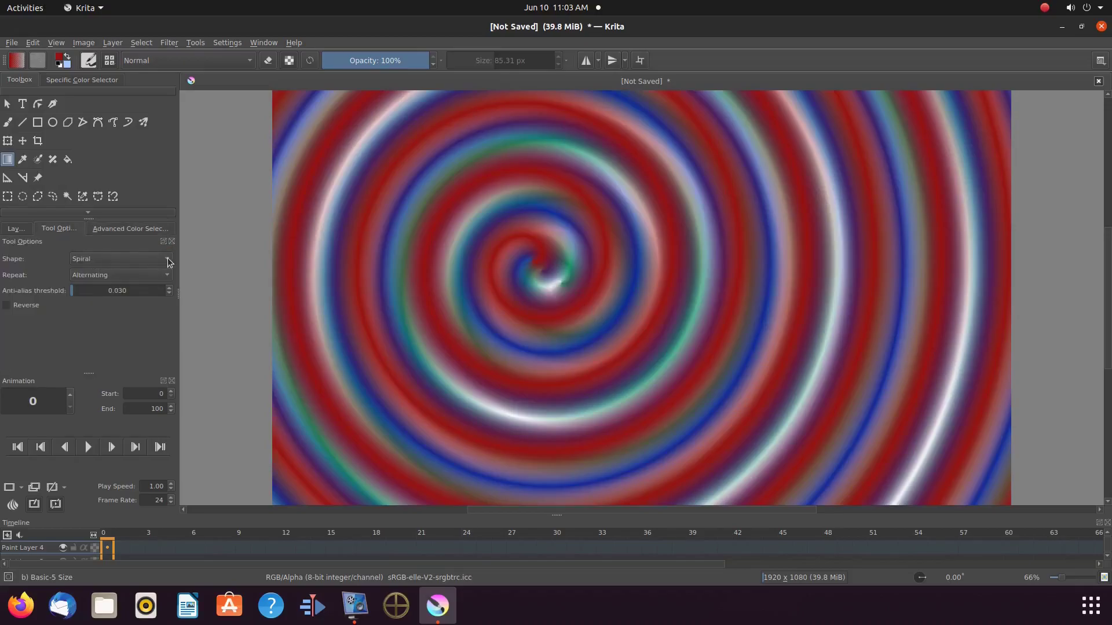
pyautogui.click(169, 263)
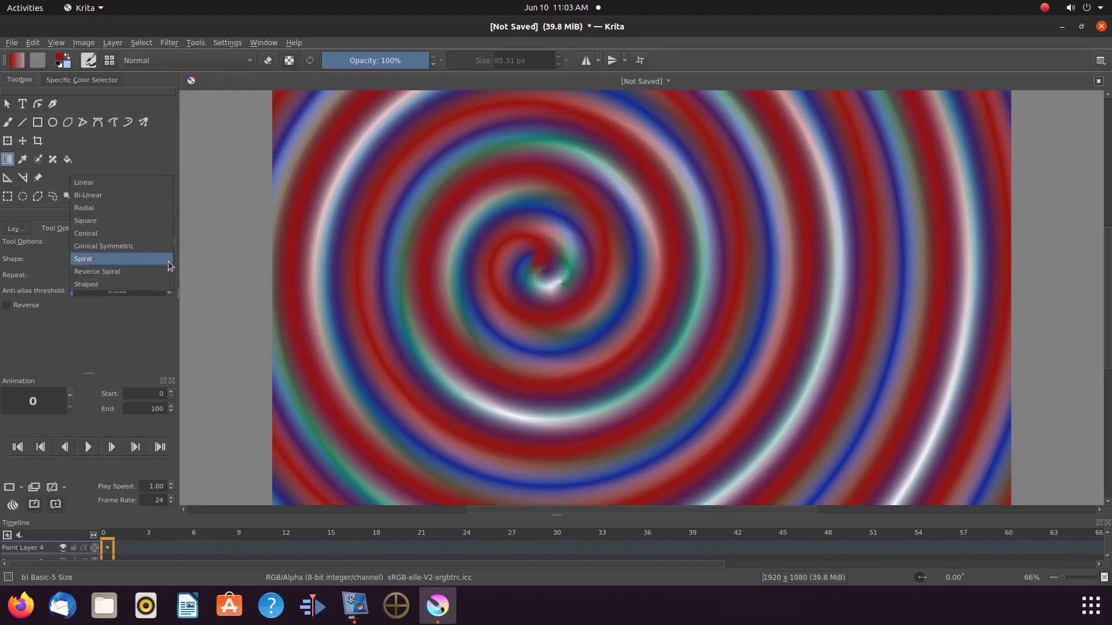
pyautogui.click(142, 224)
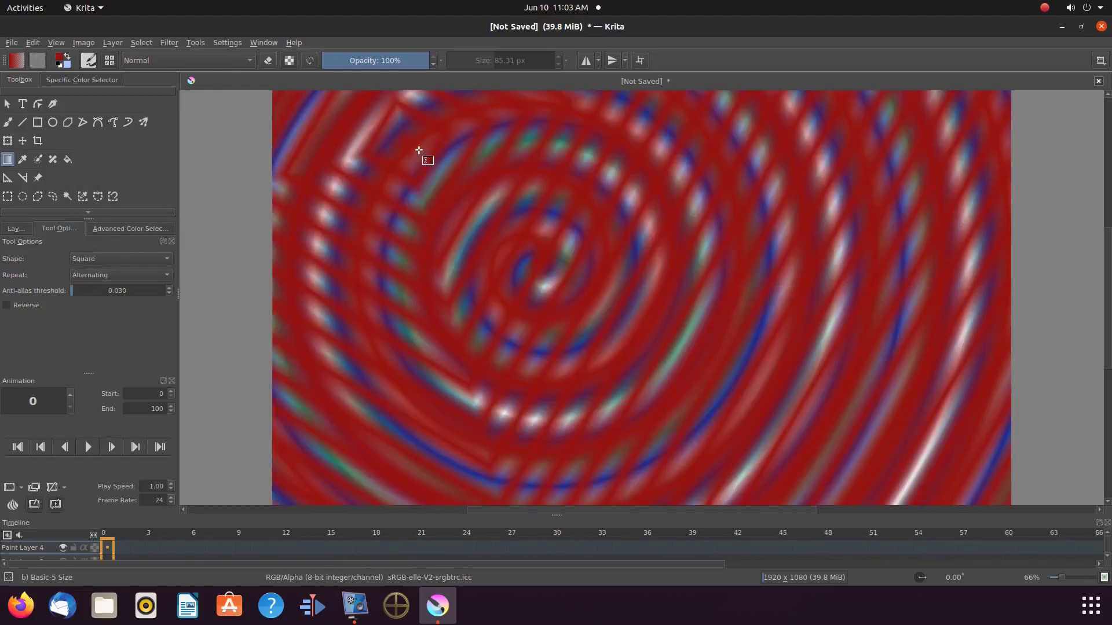
pyautogui.hotkey('ctrl', 'z')
pyautogui.hotkey('ctrl', 'shift', 'z')
pyautogui.hotkey('ctrl', 'z')
pyautogui.click(33, 42)
pyautogui.click(50, 60)
pyautogui.hotkey('ctrl', 'z')
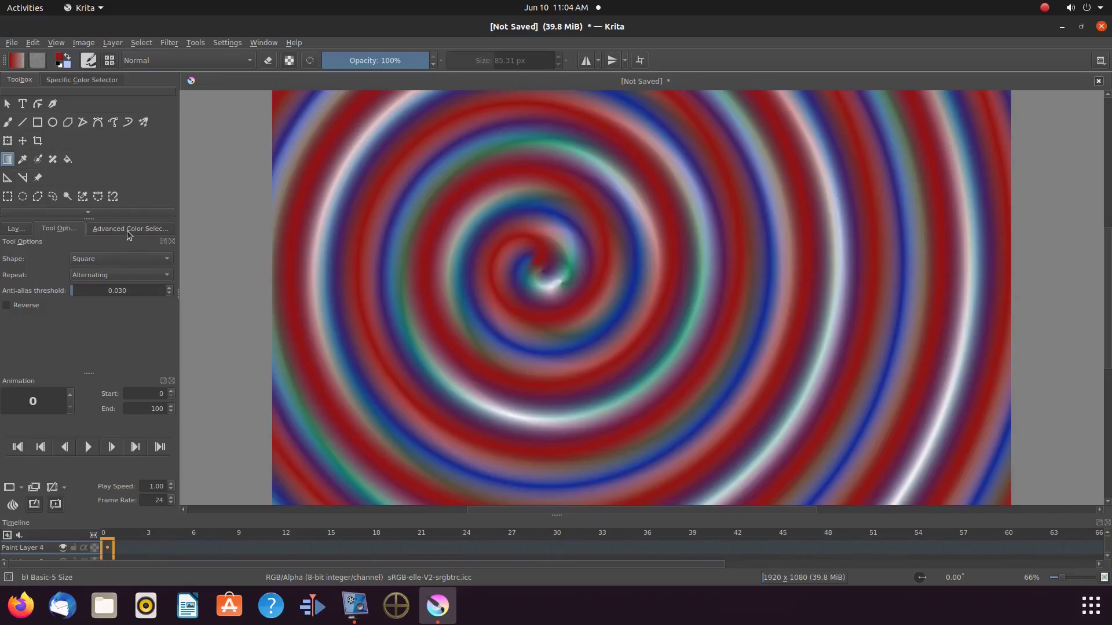
# Step: Set the gradient shape to Radial and overlay wide dark-red alternating rings, dragging from the canvas's left part to the spiral centre
pyautogui.click(169, 262)
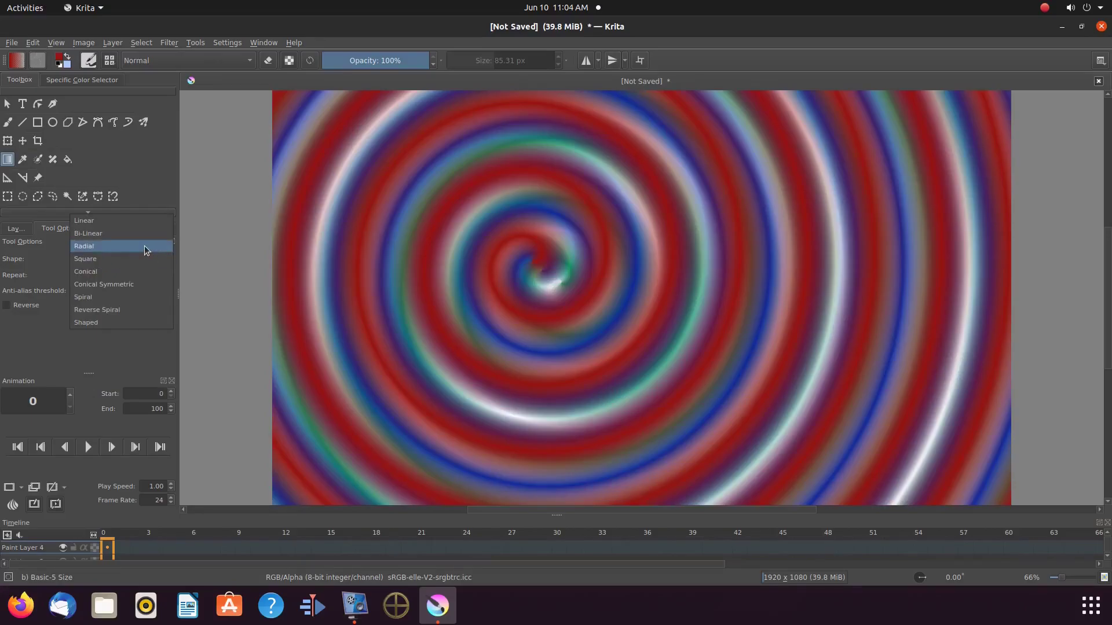
pyautogui.click(145, 246)
pyautogui.moveTo(408, 266)
pyautogui.mouseDown()
pyautogui.moveTo(504, 243)
pyautogui.moveTo(550, 271)
pyautogui.mouseUp()
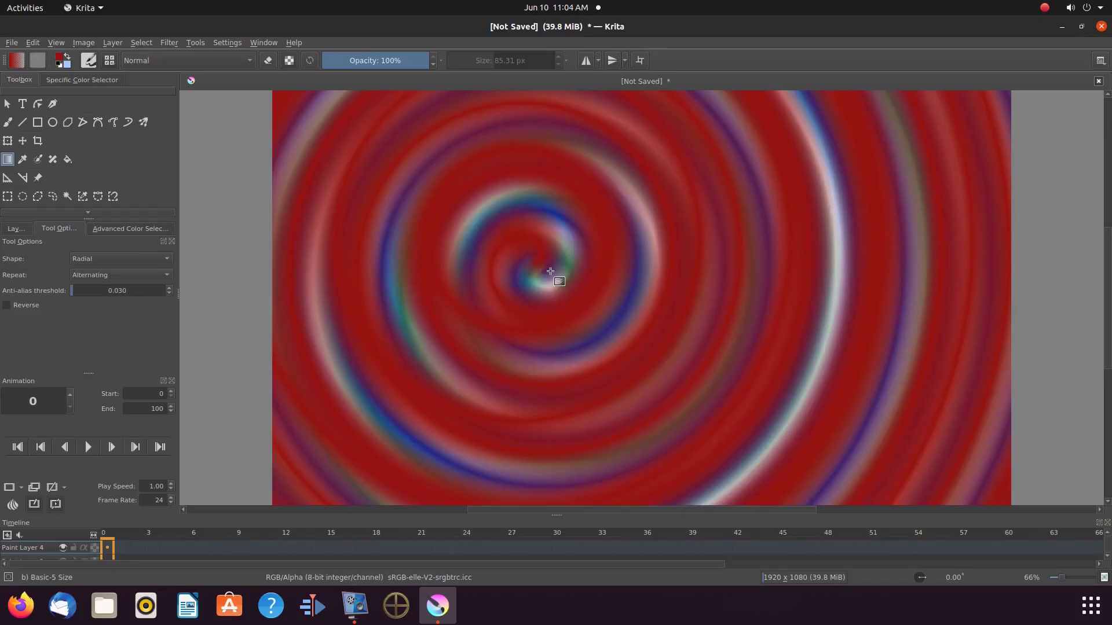
# Step: Hide Paint Layer 4 and add a new paint layer above it
pyautogui.click(16, 229)
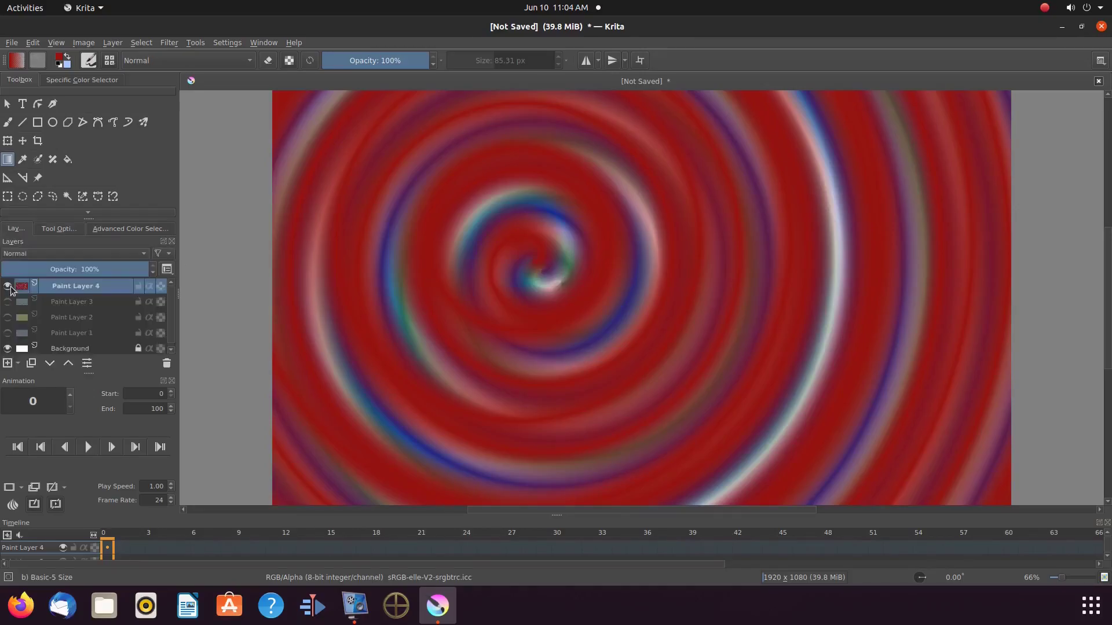
pyautogui.click(8, 286)
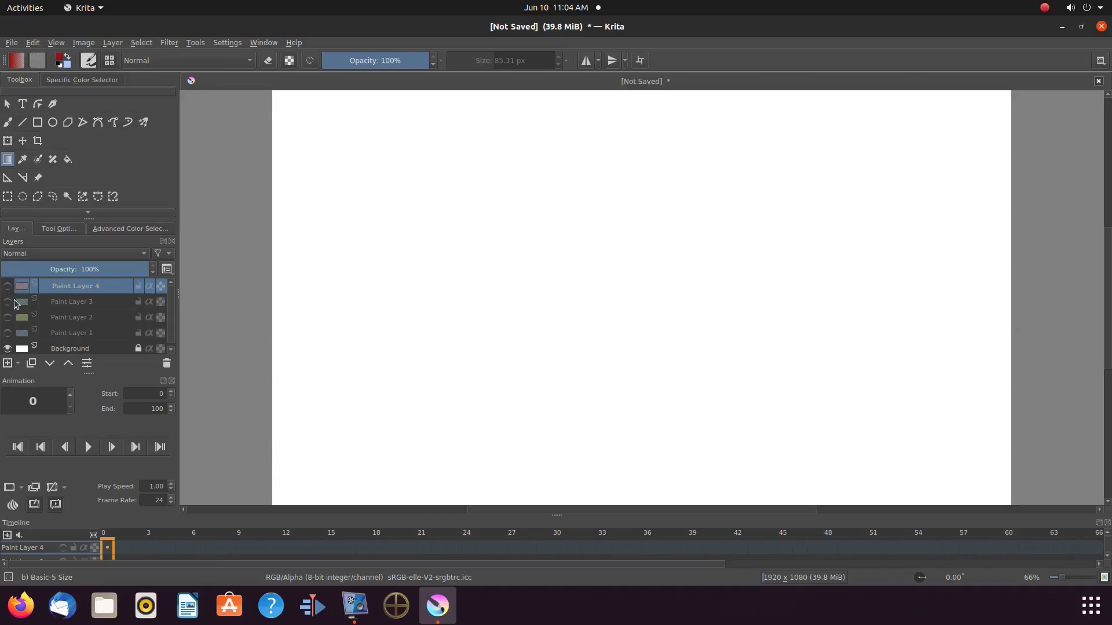
pyautogui.click(8, 365)
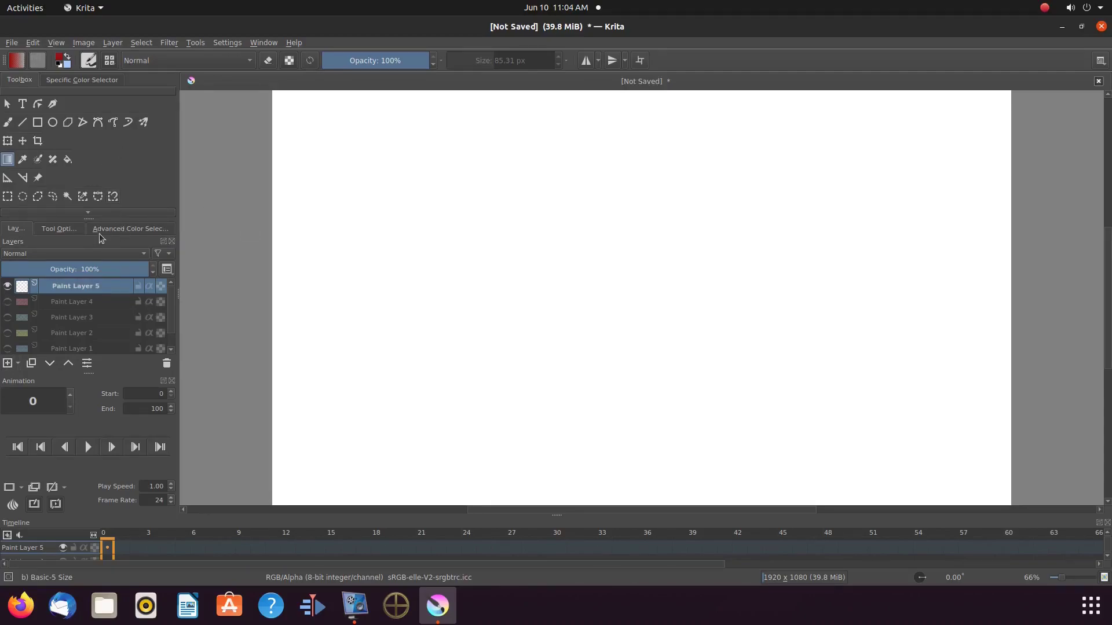
# Step: Set the gradient shape to Linear, keep Alternating repeat, and draw diagonal dark-red stripes across Paint Layer 5
pyautogui.click(58, 229)
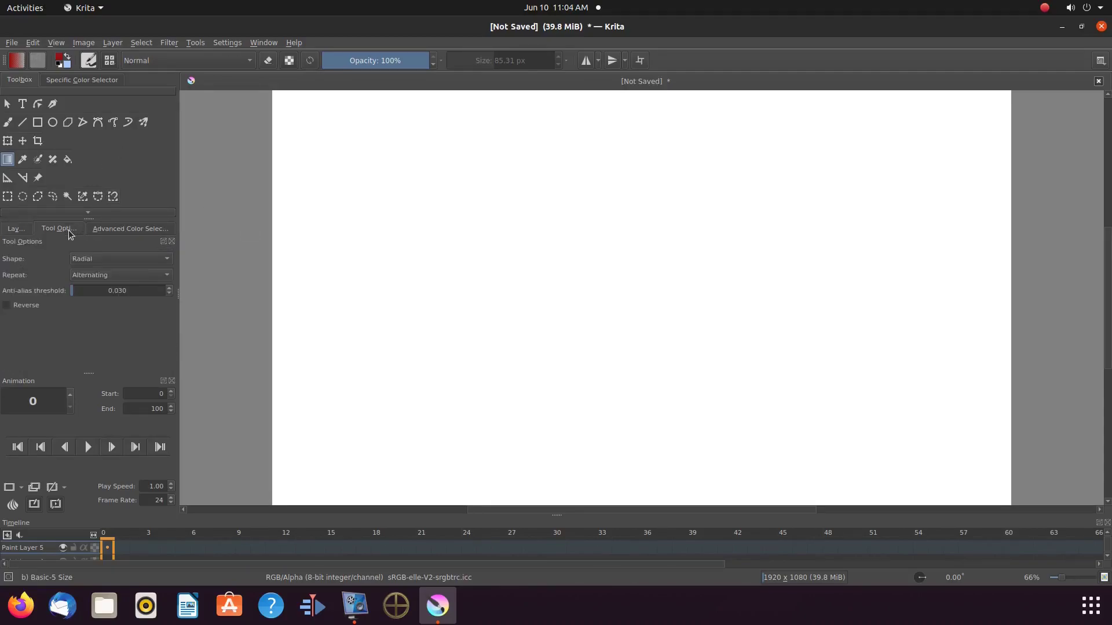
pyautogui.click(168, 262)
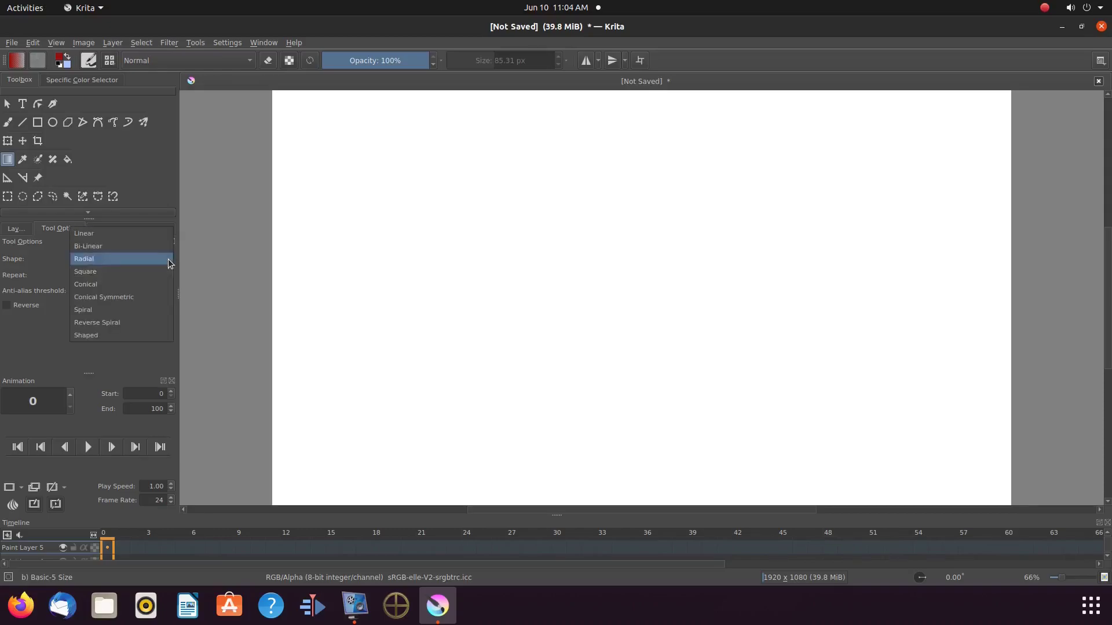
pyautogui.click(149, 233)
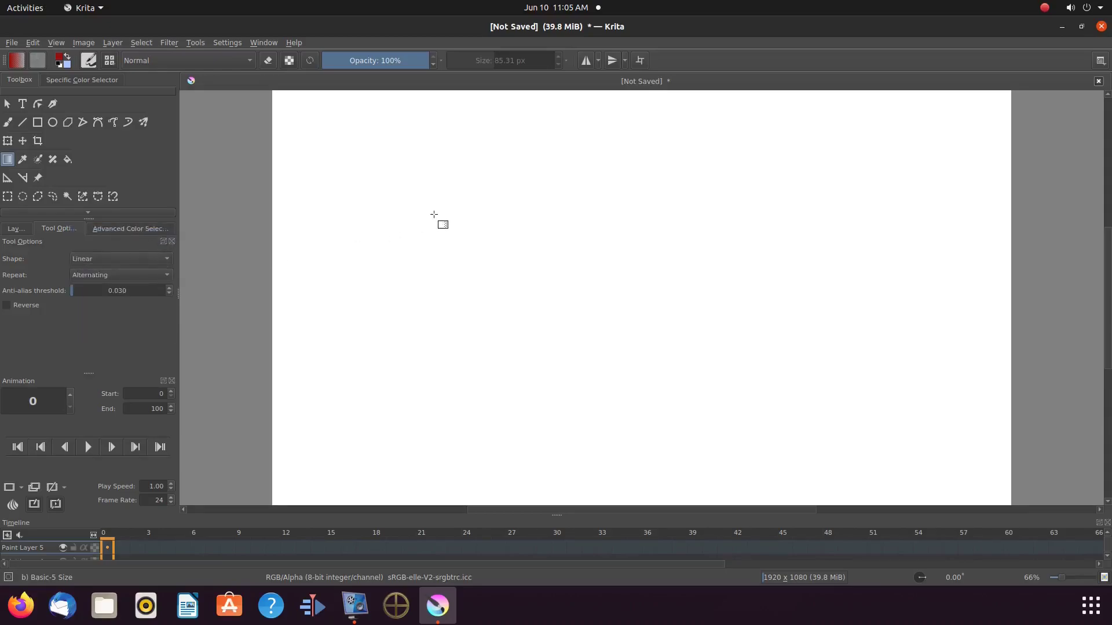
pyautogui.moveTo(542, 244); pyautogui.dragTo(586, 280)
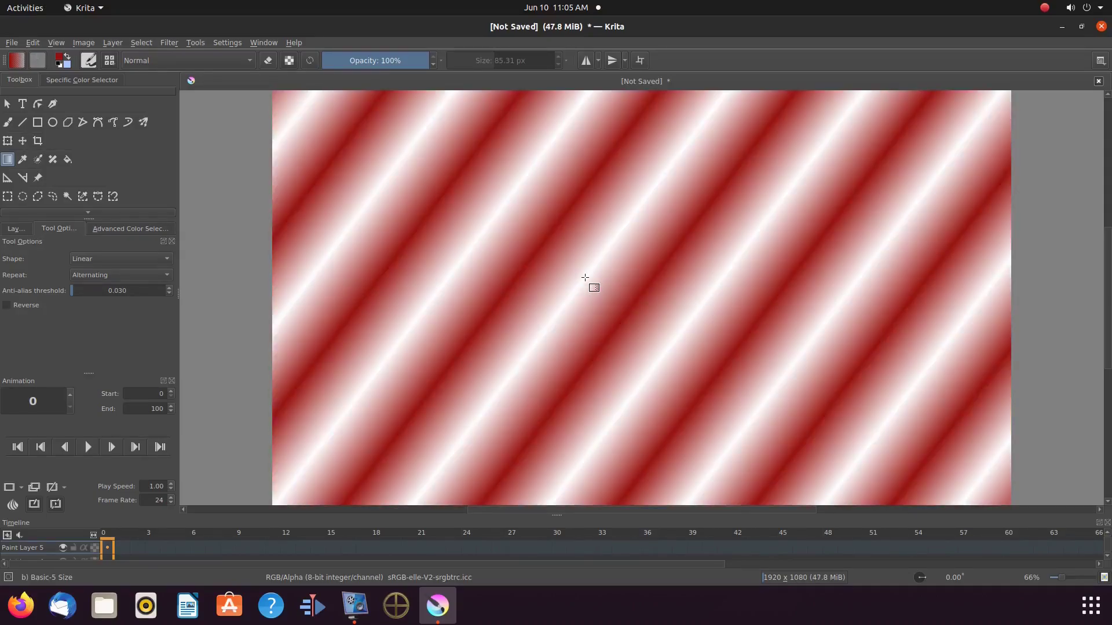
# Step: Set the gradient shape to Bi-Linear and overlay wide diagonal dark-blue stripes on the red ones
pyautogui.click(168, 262)
pyautogui.click(161, 272)
pyautogui.click(133, 229)
pyautogui.click(171, 262)
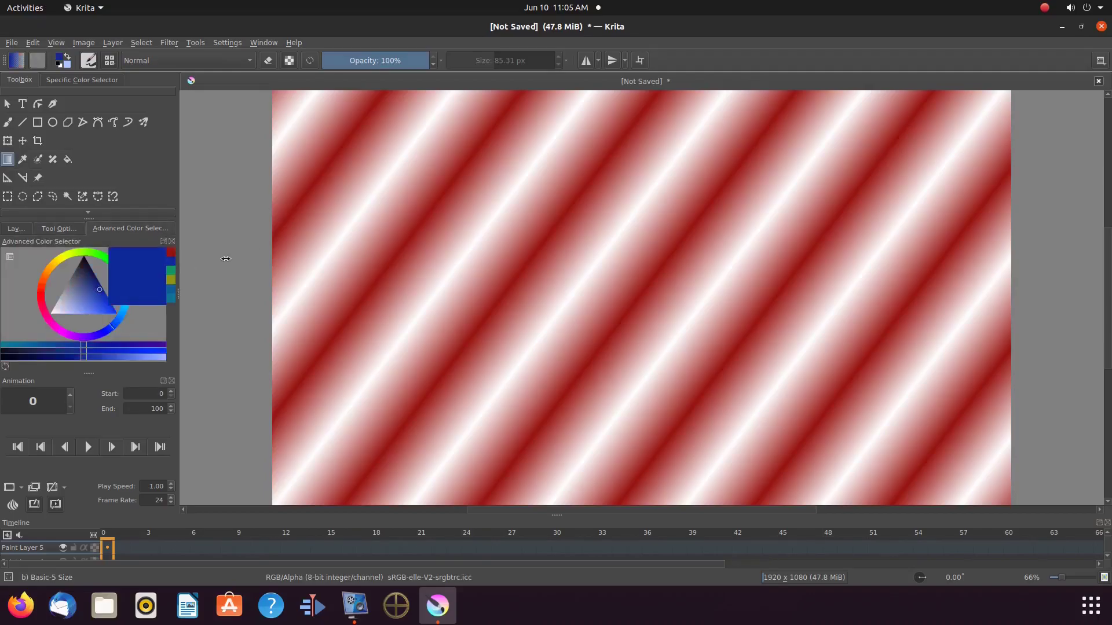
pyautogui.moveTo(445, 196); pyautogui.dragTo(522, 275)
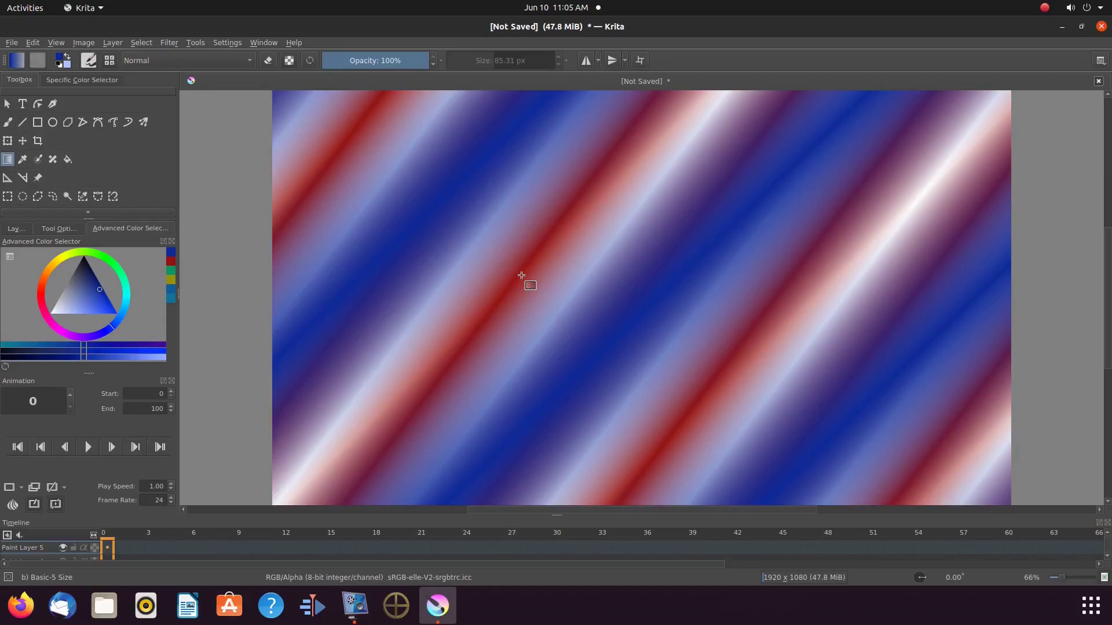
# Step: Overlay medium-width olive-yellow diagonal stripes and much narrower teal-blue diagonal stripes on Paint Layer 5
pyautogui.click(172, 280)
pyautogui.moveTo(456, 256); pyautogui.dragTo(486, 293)
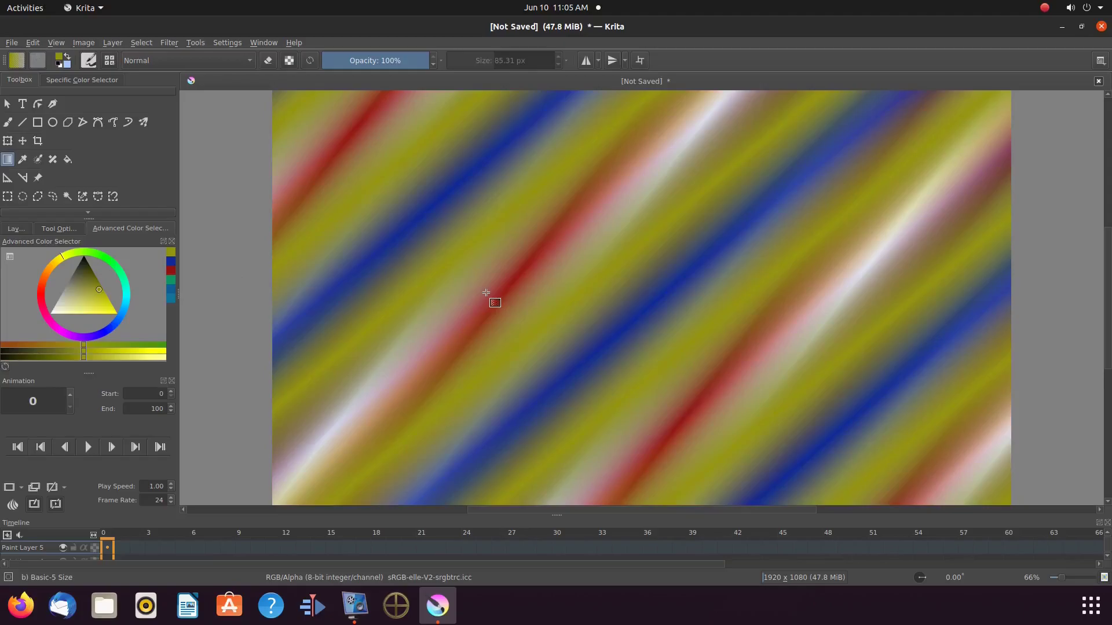
pyautogui.click(172, 298)
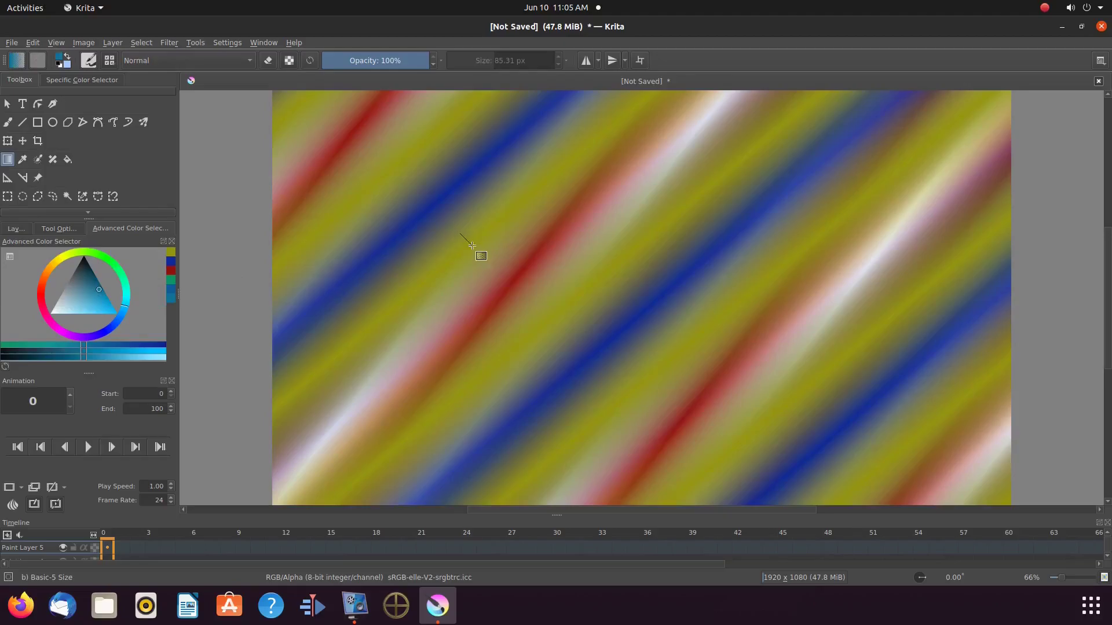
pyautogui.moveTo(472, 246); pyautogui.dragTo(472, 245)
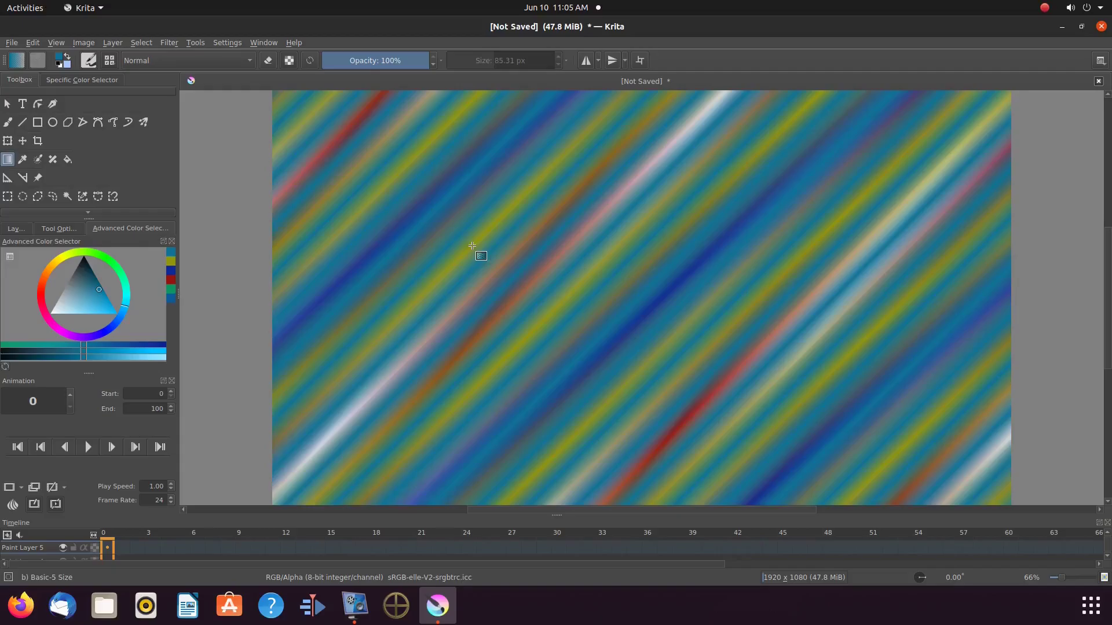
# Step: Set the gradient shape to Square with Forwards repeat and overlay a very narrow teal-blue gradient from the canvas's upper-left area
pyautogui.click(68, 232)
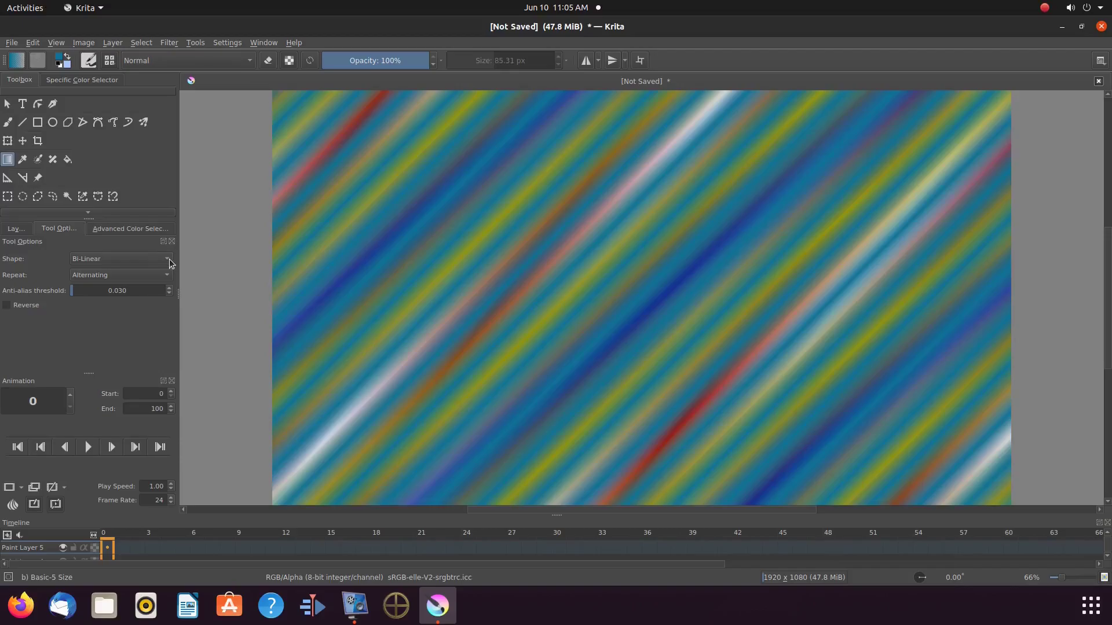
pyautogui.click(171, 262)
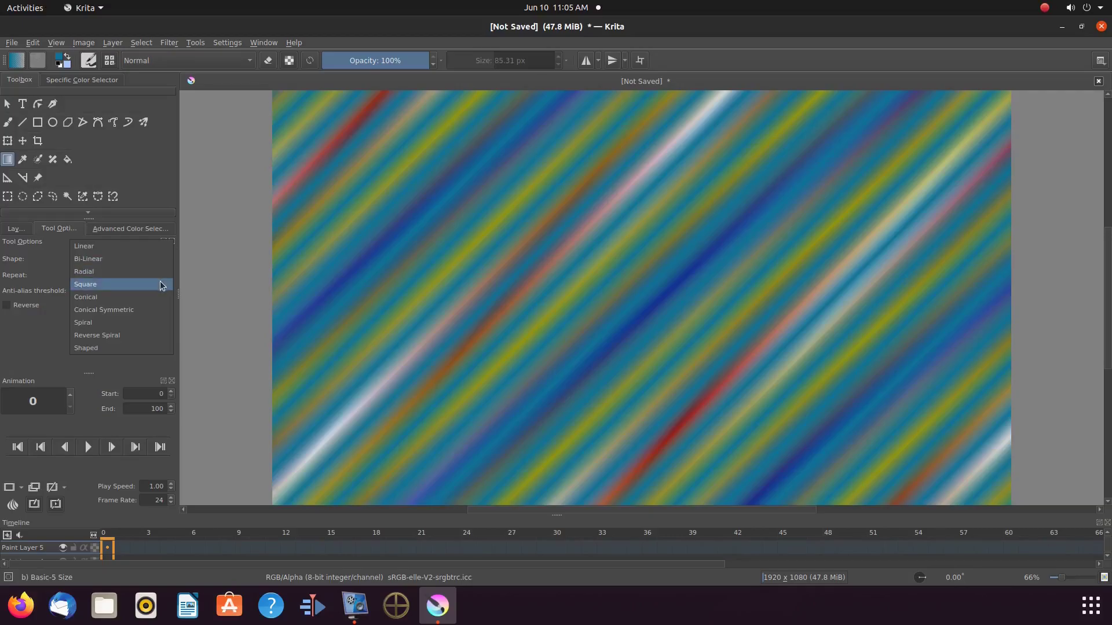
pyautogui.click(162, 285)
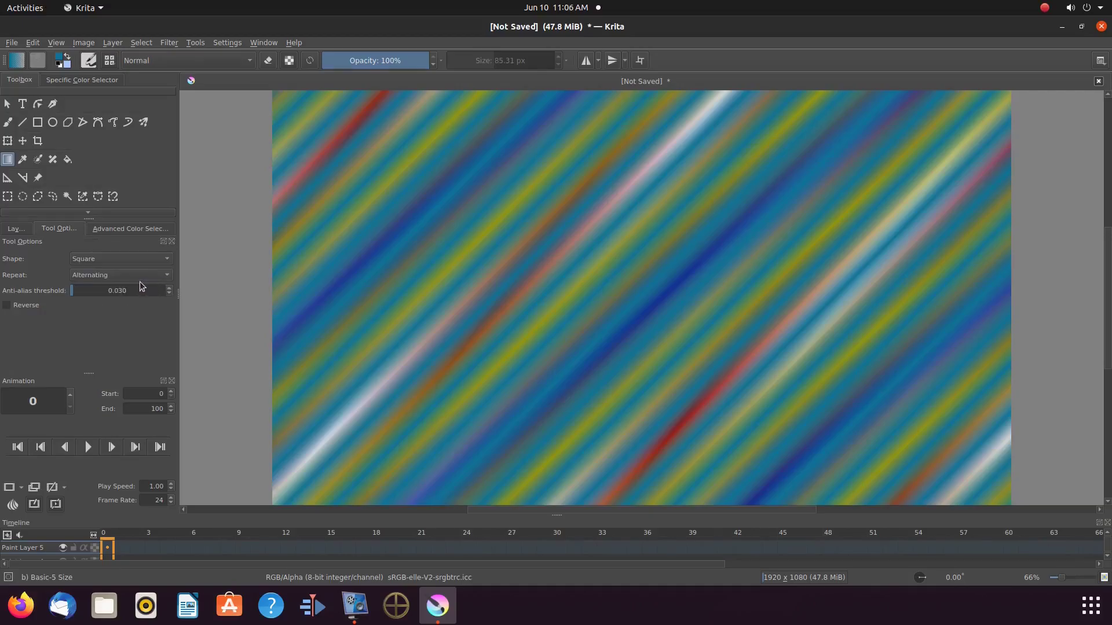
pyautogui.click(169, 276)
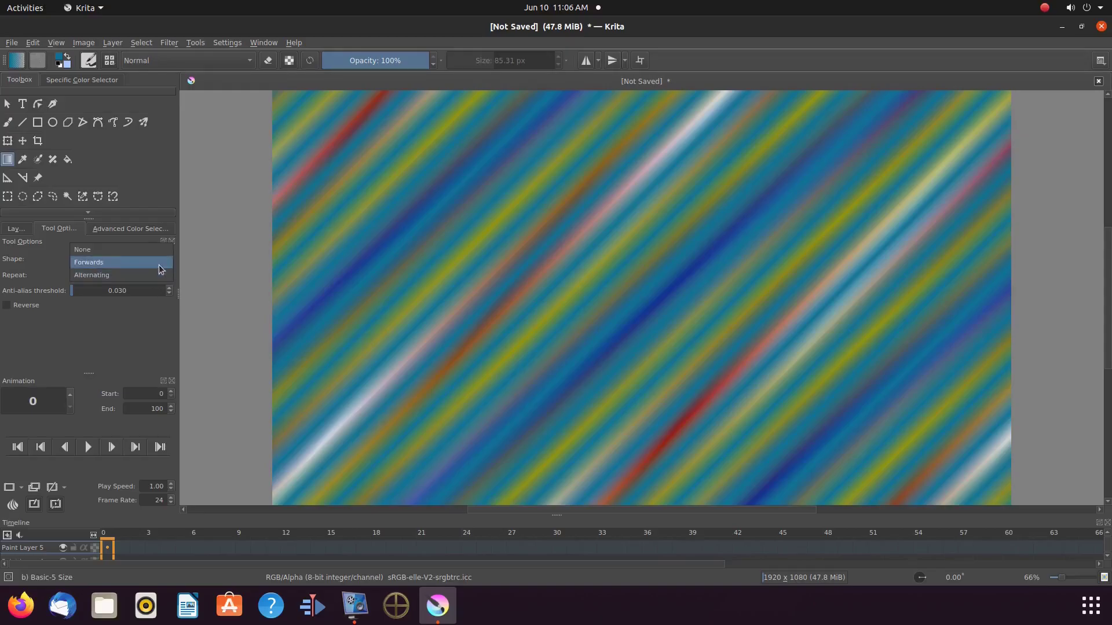
pyautogui.click(159, 265)
pyautogui.moveTo(381, 152); pyautogui.dragTo(388, 159)
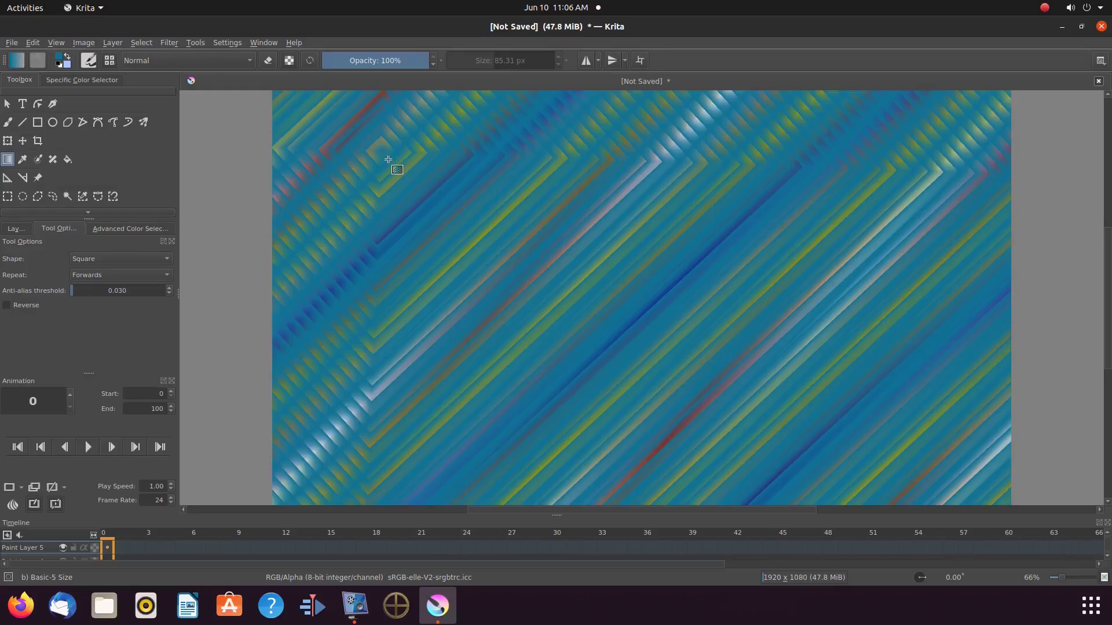
# Step: Set the gradient repeat to None and add three dark-red square gradients: a tiny one at upper right, larger ones at upper left and lower centre
pyautogui.click(169, 275)
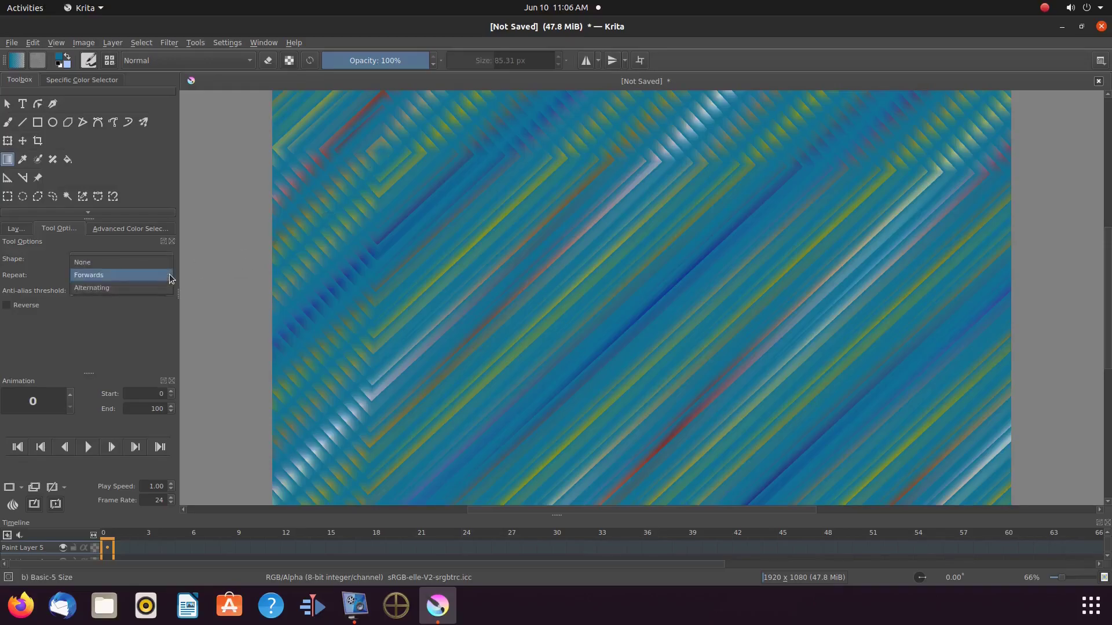
pyautogui.click(115, 261)
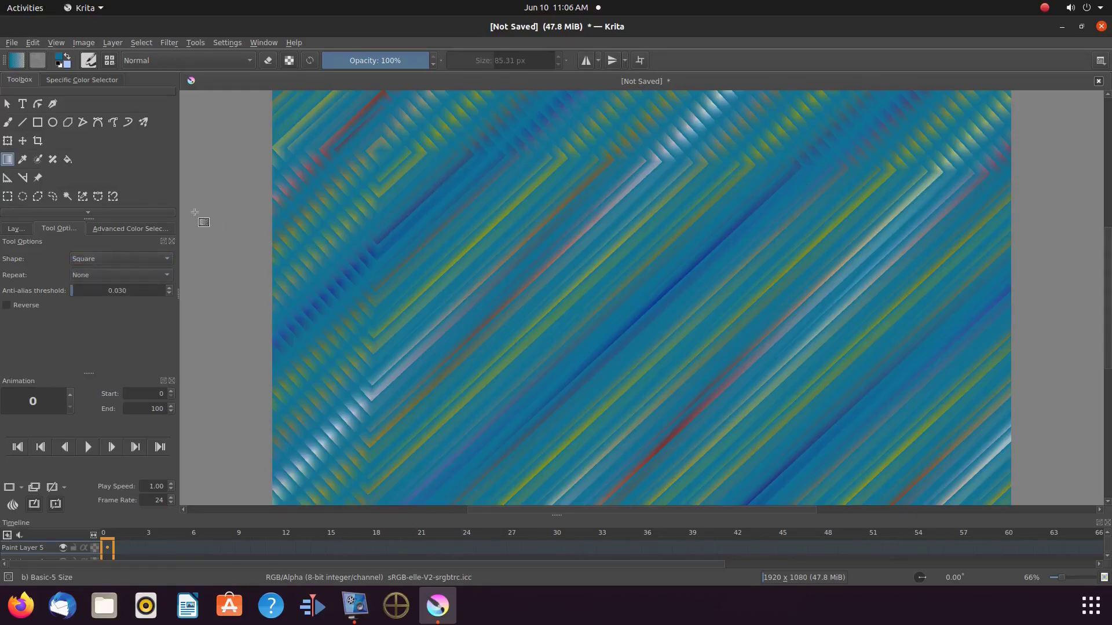
pyautogui.click(129, 230)
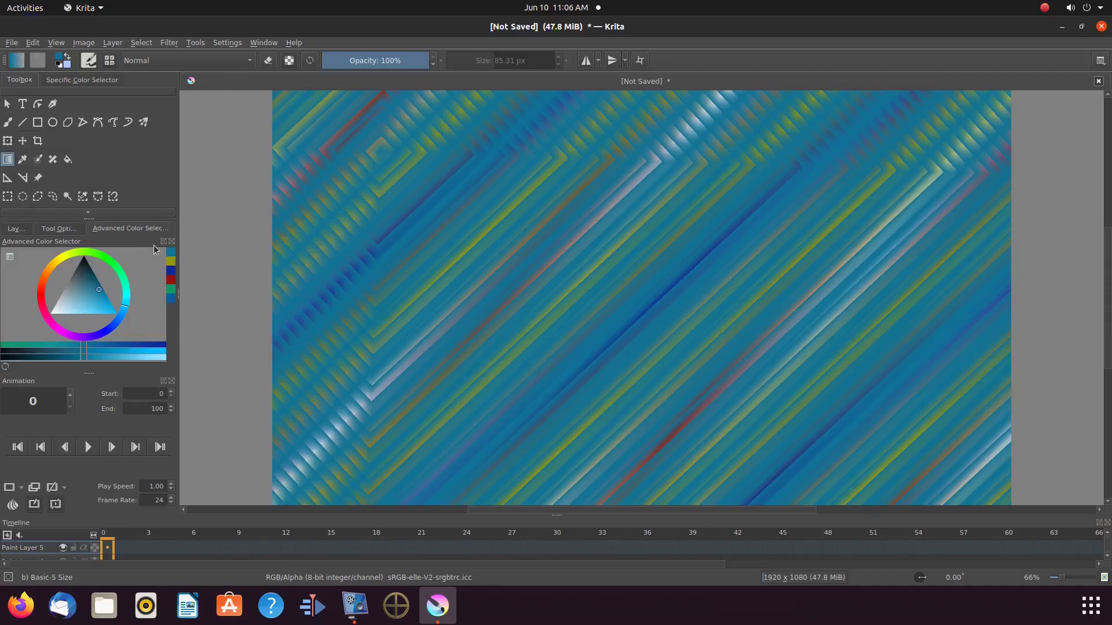
pyautogui.click(171, 281)
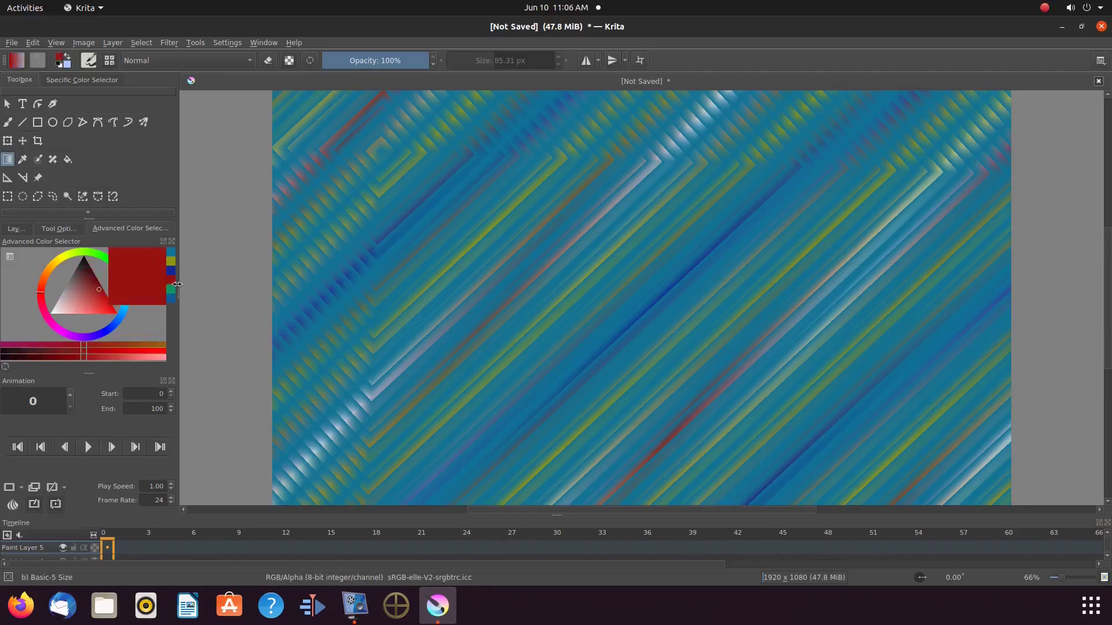
pyautogui.click(850, 183)
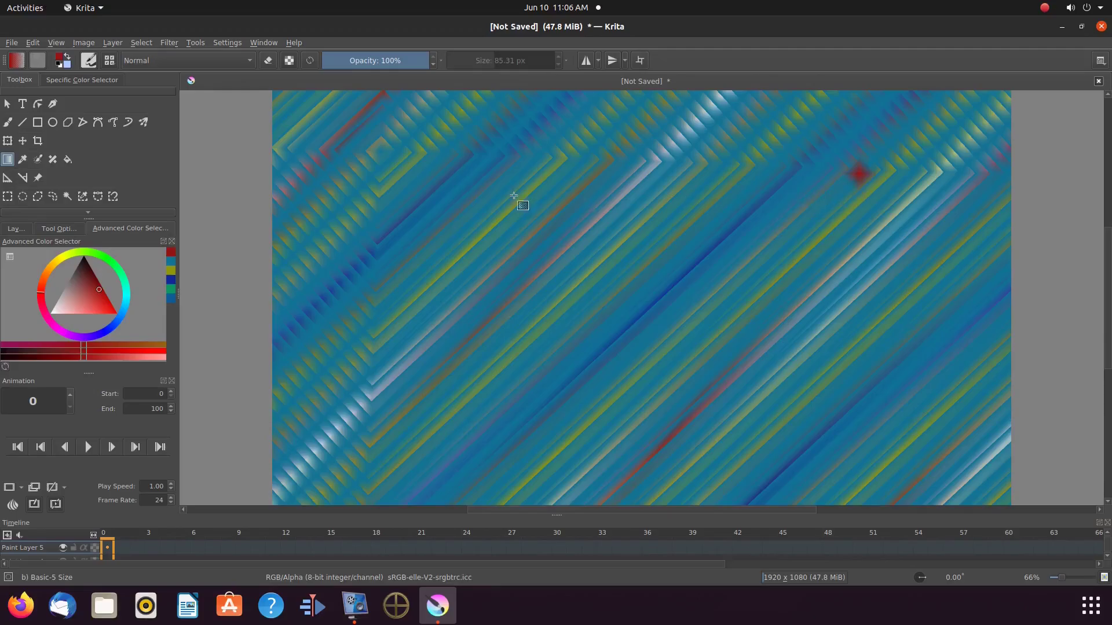
pyautogui.moveTo(456, 214); pyautogui.dragTo(527, 250)
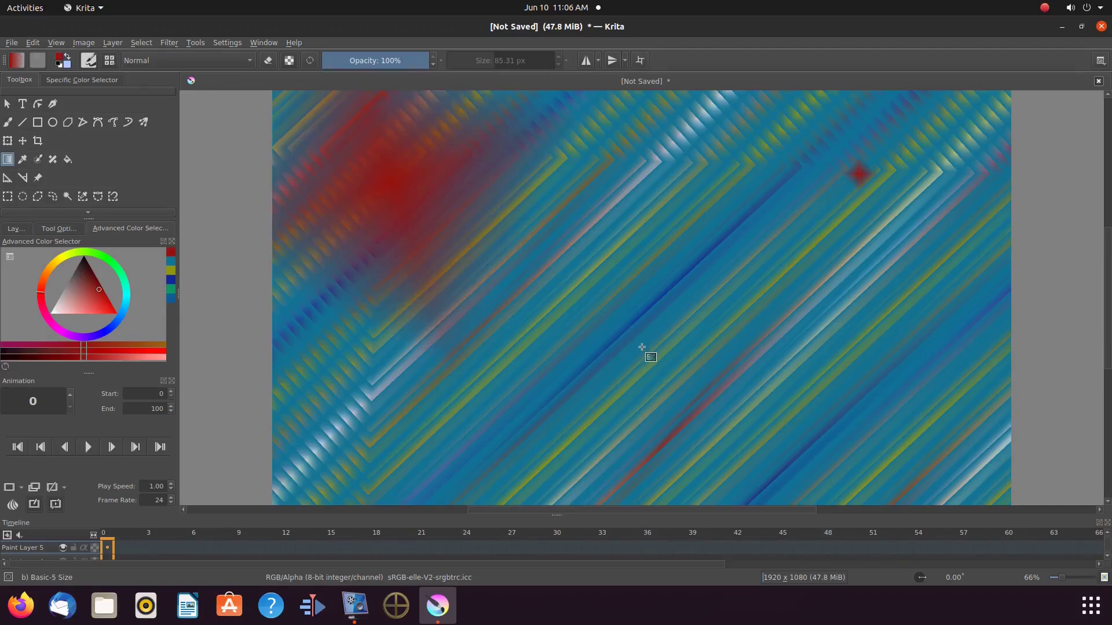
pyautogui.moveTo(557, 429); pyautogui.dragTo(754, 347)
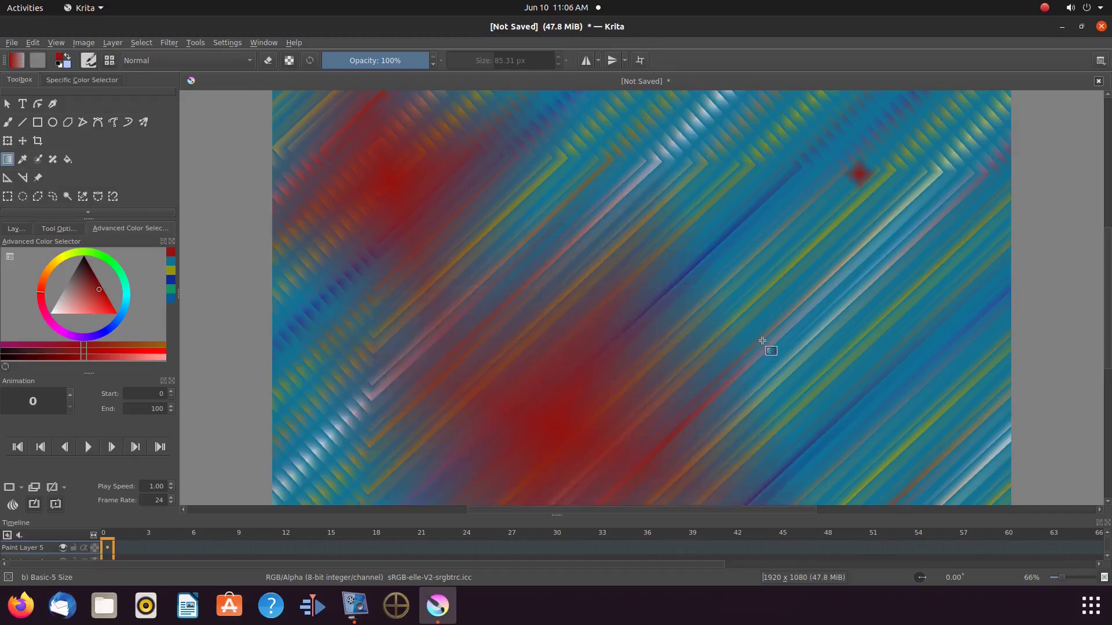
# Step: Scatter olive-yellow star-like gradients of varied sizes over Paint Layer 5 and add small blue and green accents
pyautogui.click(171, 270)
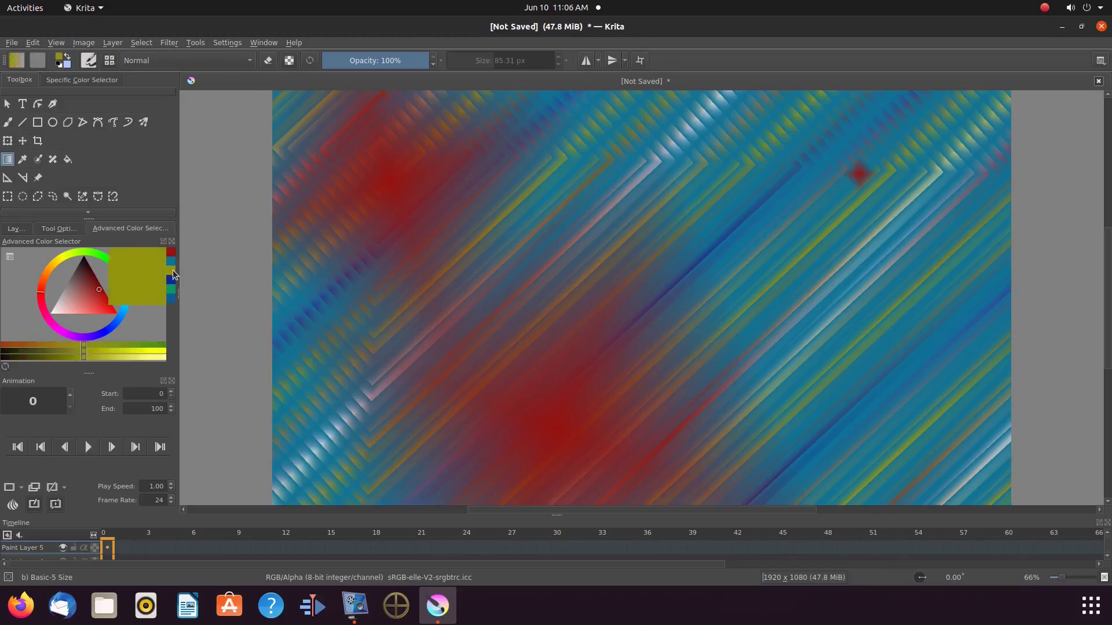
pyautogui.moveTo(901, 257); pyautogui.dragTo(838, 268)
pyautogui.moveTo(736, 218)
pyautogui.mouseDown()
pyautogui.moveTo(672, 191)
pyautogui.moveTo(464, 308)
pyautogui.mouseUp()
pyautogui.moveTo(429, 347); pyautogui.dragTo(406, 414)
pyautogui.moveTo(462, 452)
pyautogui.mouseDown()
pyautogui.moveTo(675, 429)
pyautogui.moveTo(742, 394)
pyautogui.moveTo(805, 387)
pyautogui.mouseUp()
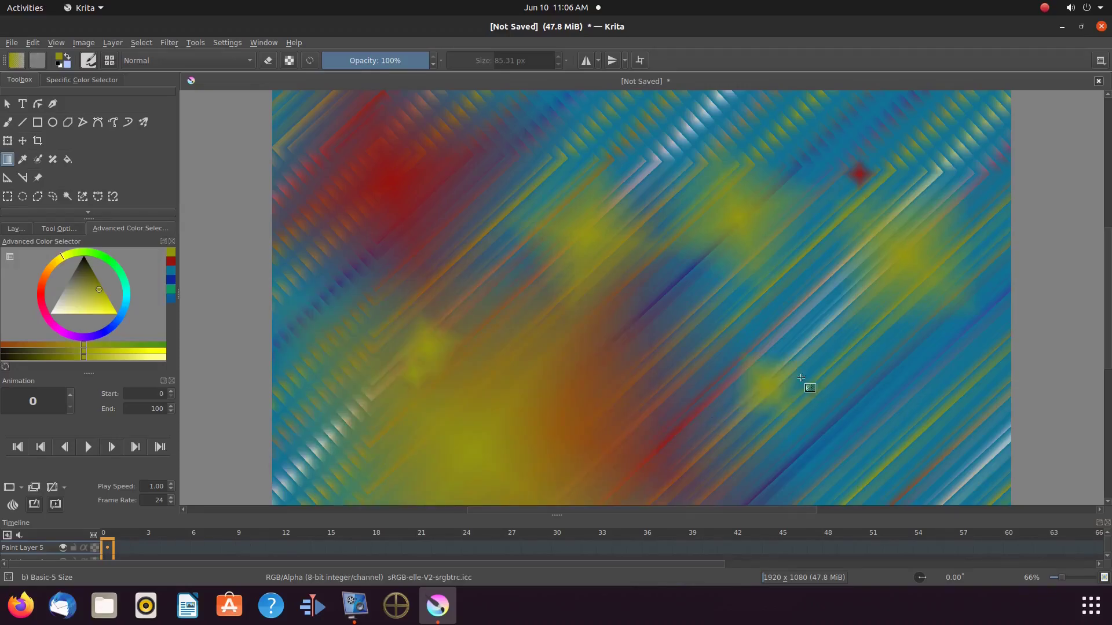
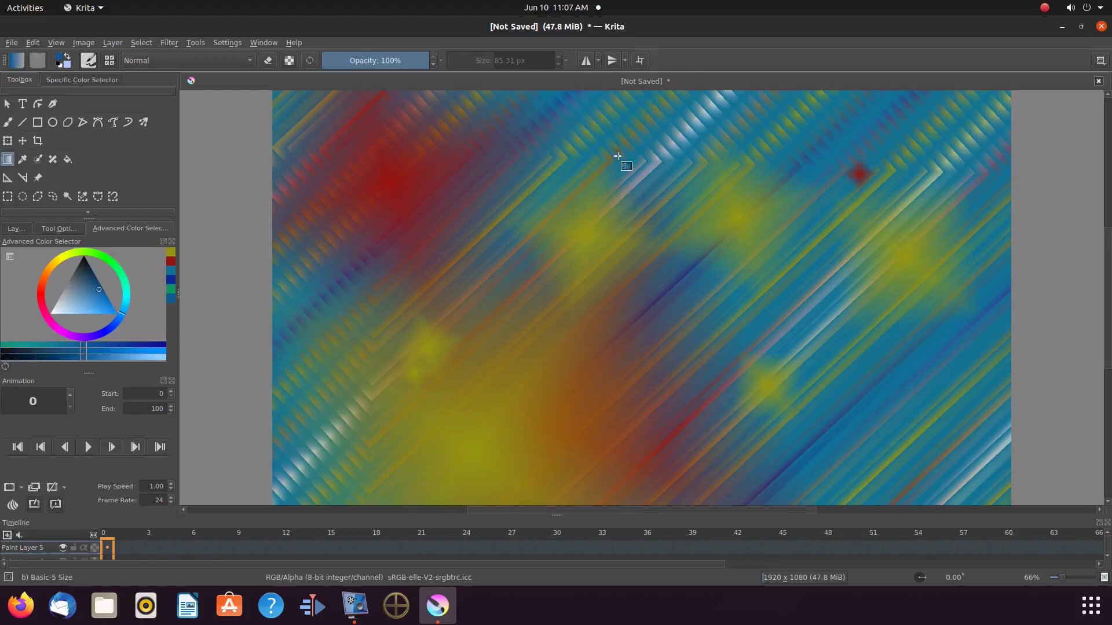
pyautogui.click(669, 142)
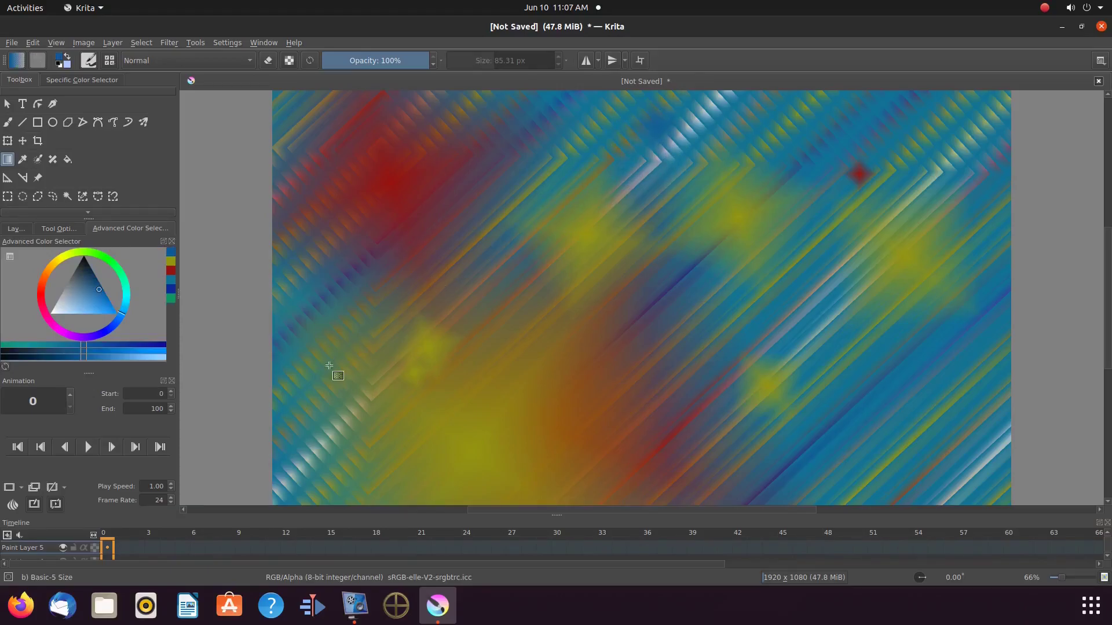
pyautogui.click(172, 270)
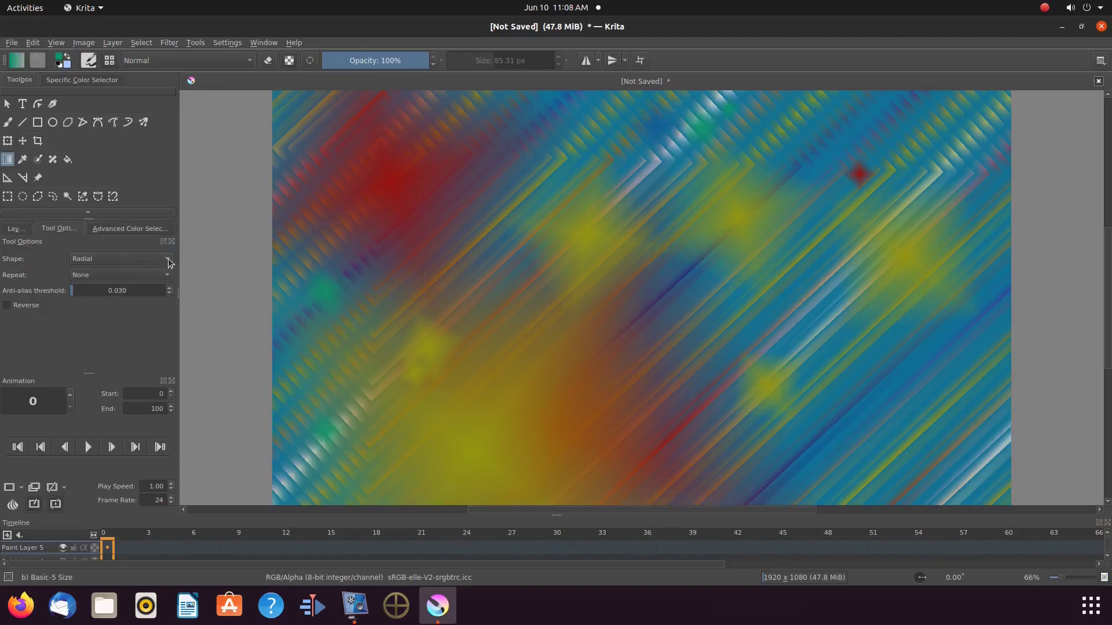
# Step: Set the gradient shape to Conical Symmetric and overlay a teal-blue gradient covering most of the canvas's right side
pyautogui.click(168, 262)
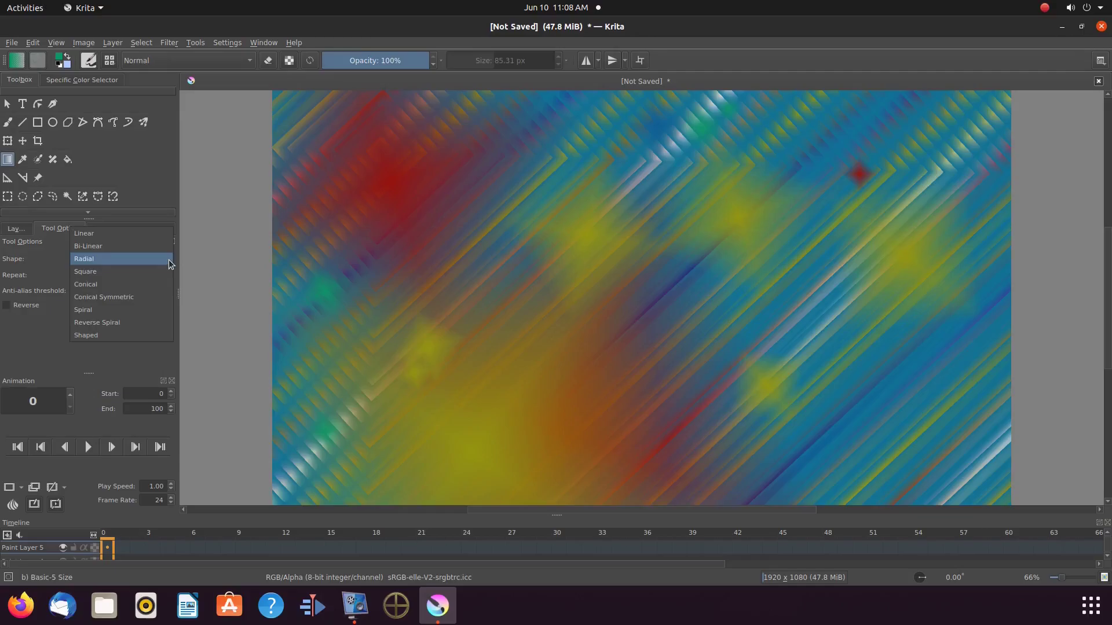
pyautogui.click(131, 228)
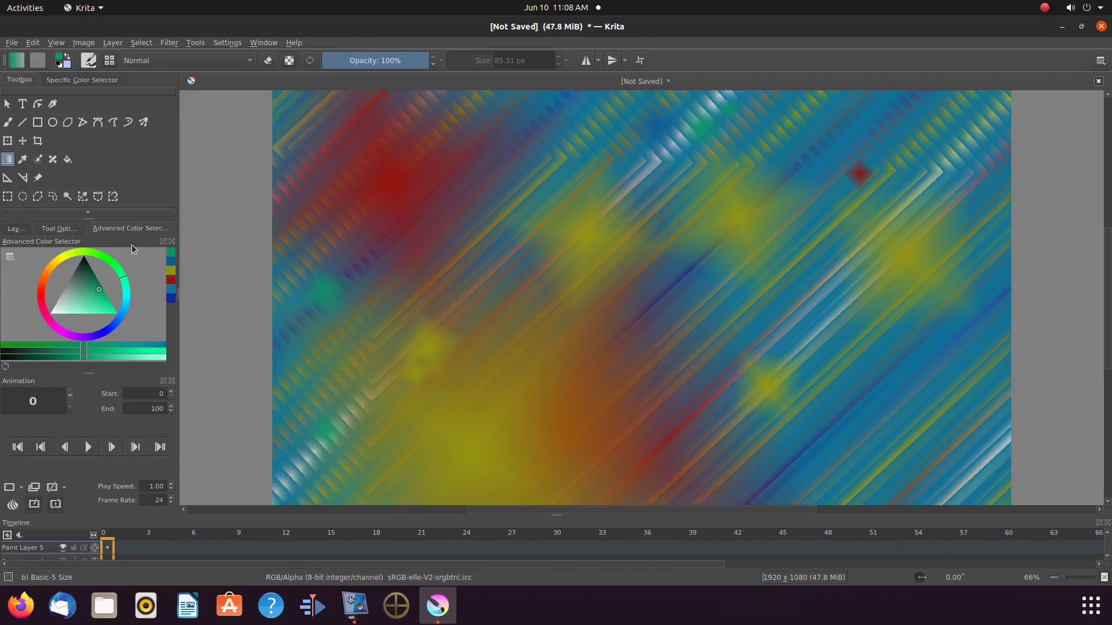
pyautogui.click(172, 289)
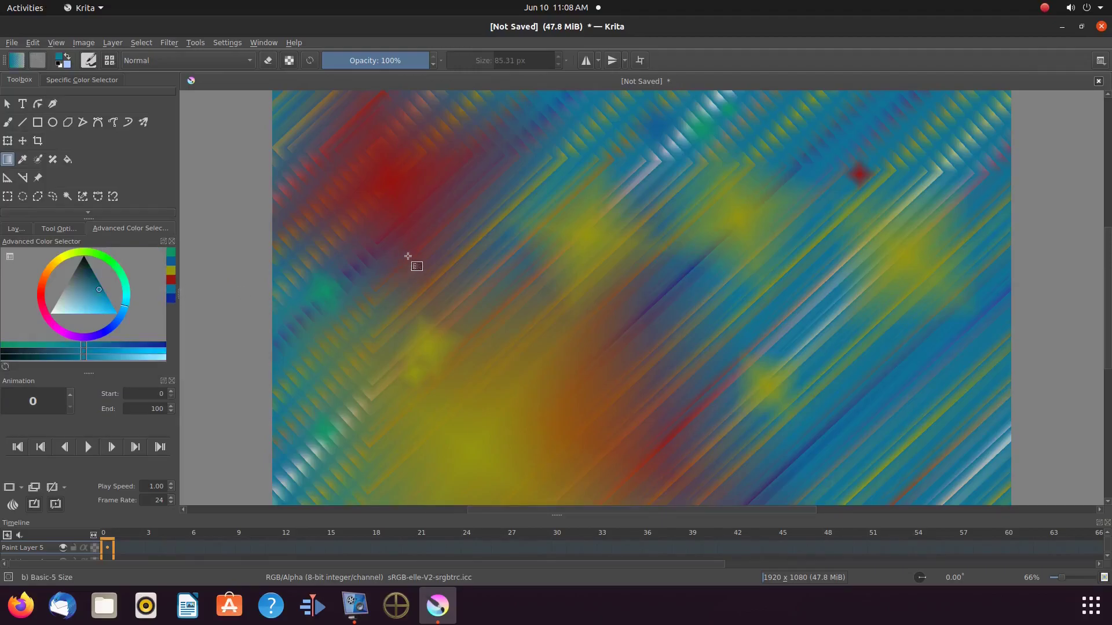
pyautogui.moveTo(596, 155); pyautogui.dragTo(596, 157)
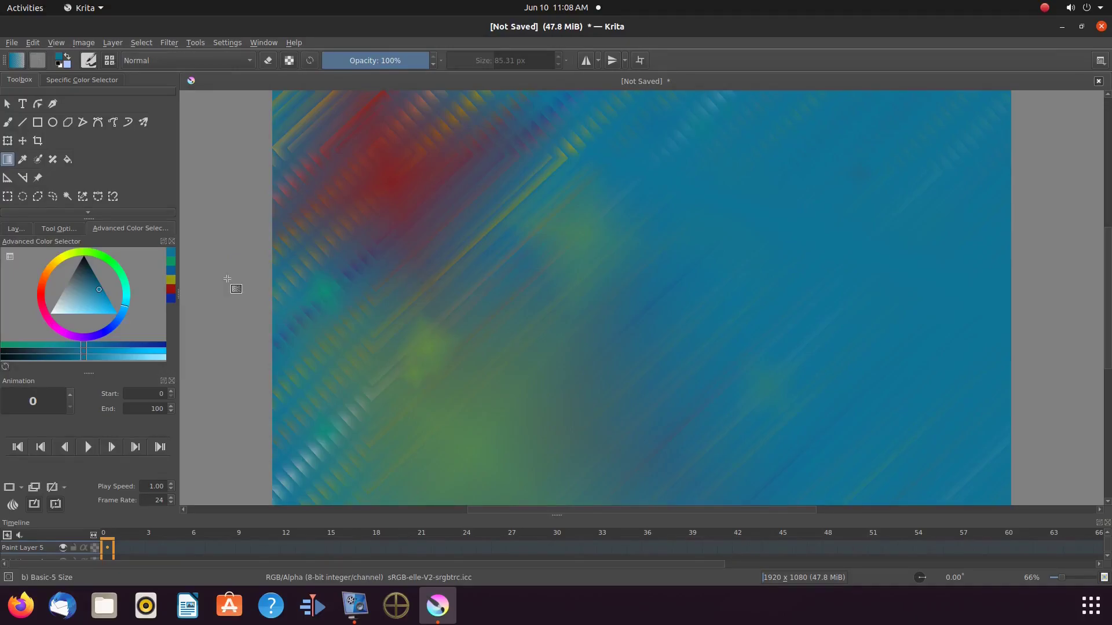
# Step: Set the gradient shape back to Square and draw olive-yellow diamonds of different sizes from the upper right to the lower centre and upper left
pyautogui.click(171, 281)
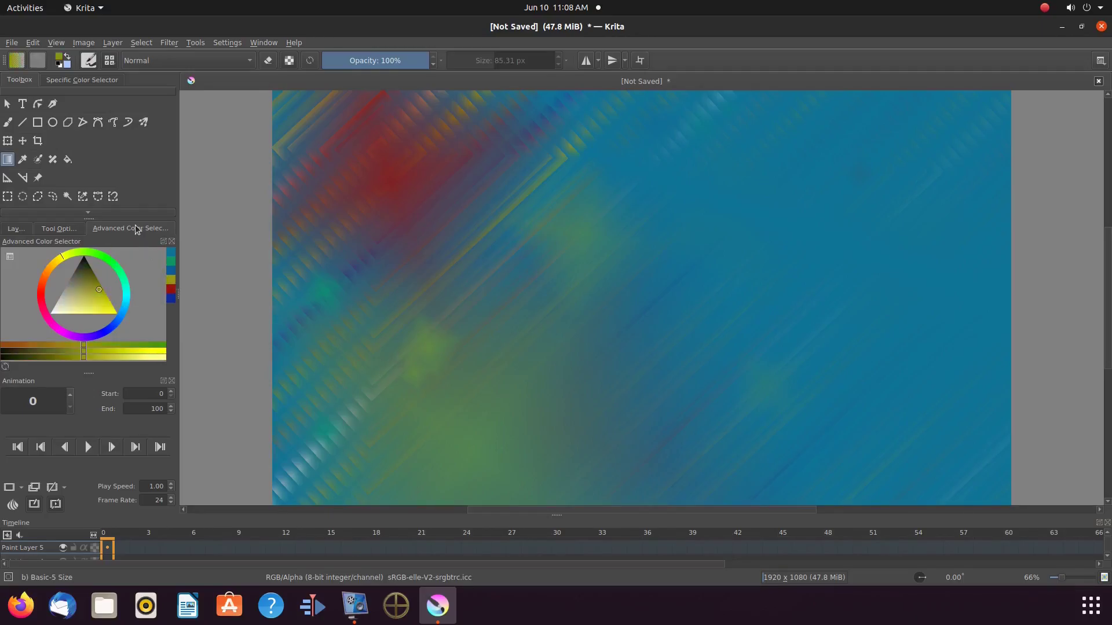
pyautogui.click(60, 229)
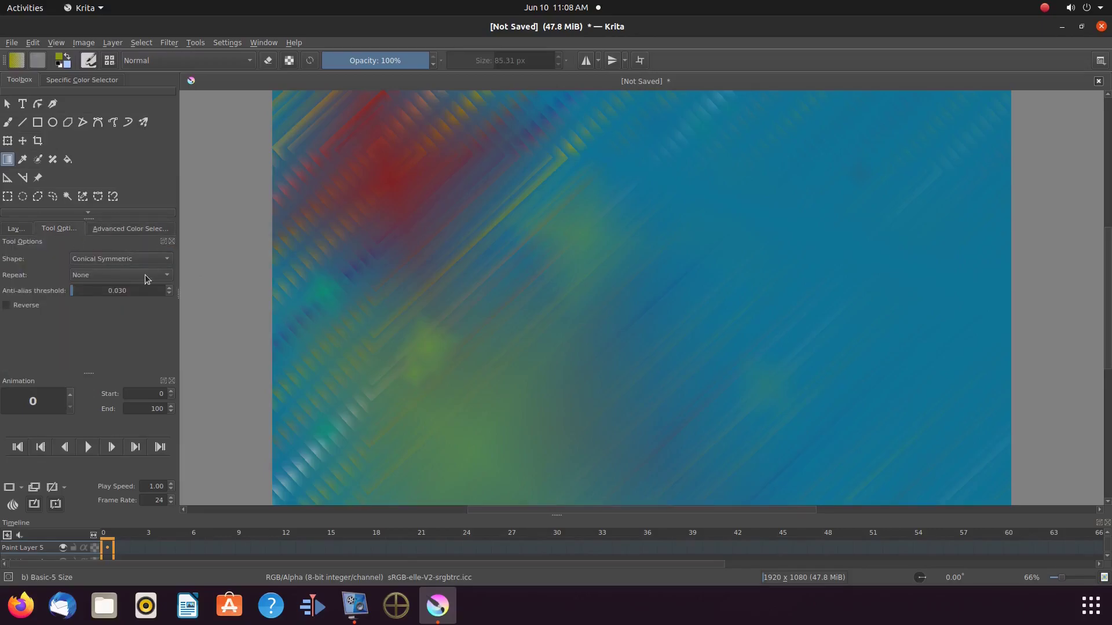
pyautogui.click(168, 260)
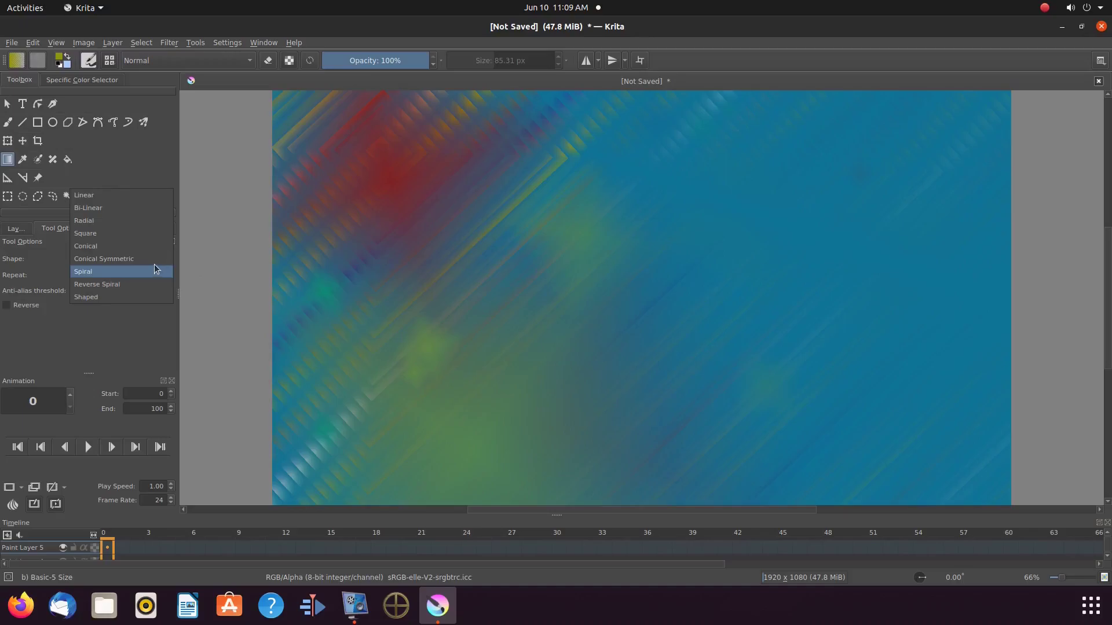
pyautogui.click(121, 231)
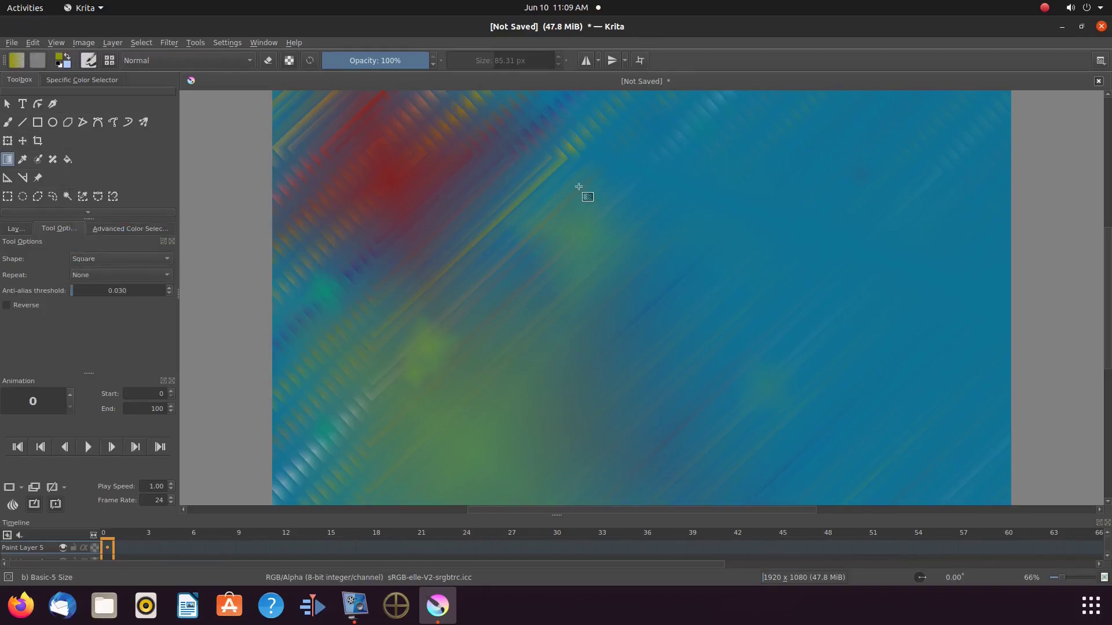
pyautogui.moveTo(829, 138); pyautogui.dragTo(763, 227)
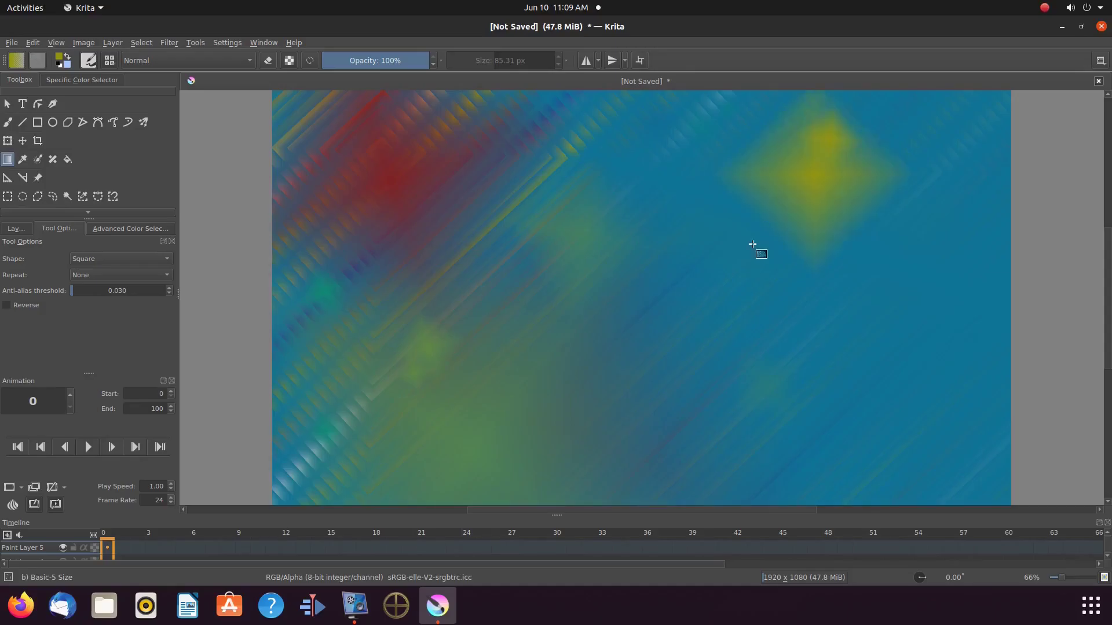
pyautogui.moveTo(708, 284); pyautogui.dragTo(569, 387)
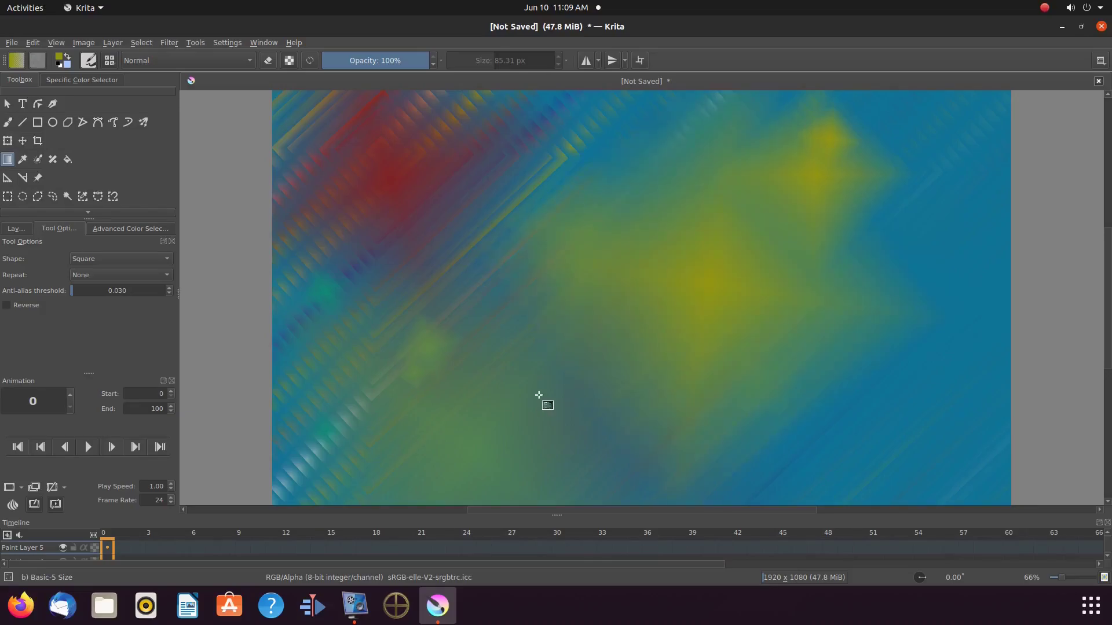
pyautogui.moveTo(509, 401); pyautogui.dragTo(500, 405)
pyautogui.moveTo(463, 249); pyautogui.dragTo(465, 247)
pyautogui.moveTo(551, 169); pyautogui.dragTo(649, 132)
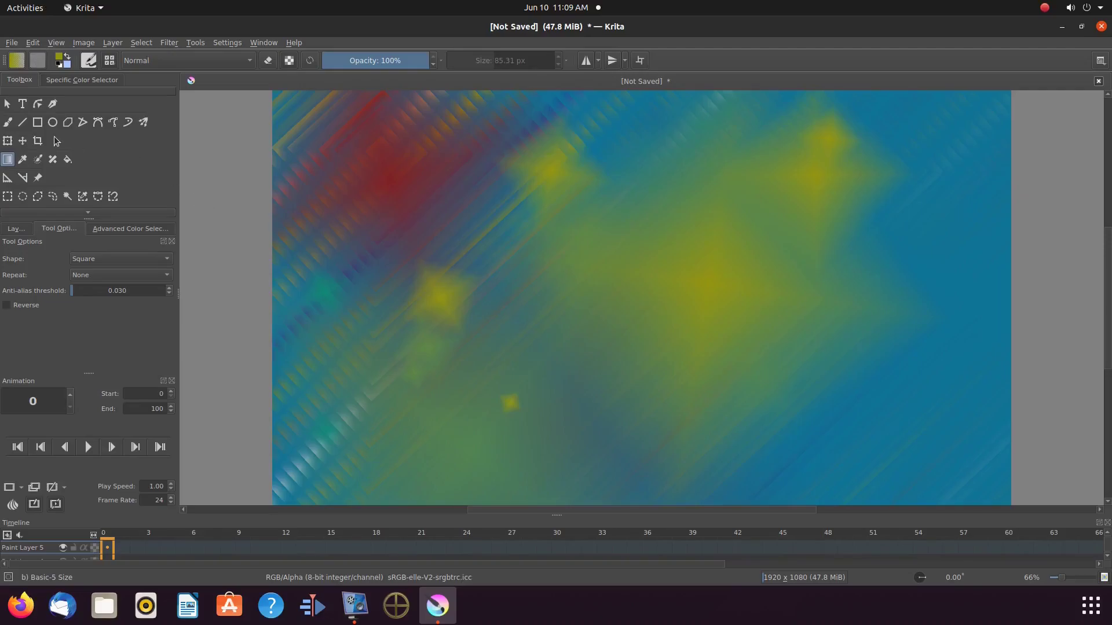
# Step: Switch to the Freehand Brush tool and give the Basic-5 Size brush the predefined Circle Hard Eroded tip
pyautogui.click(8, 122)
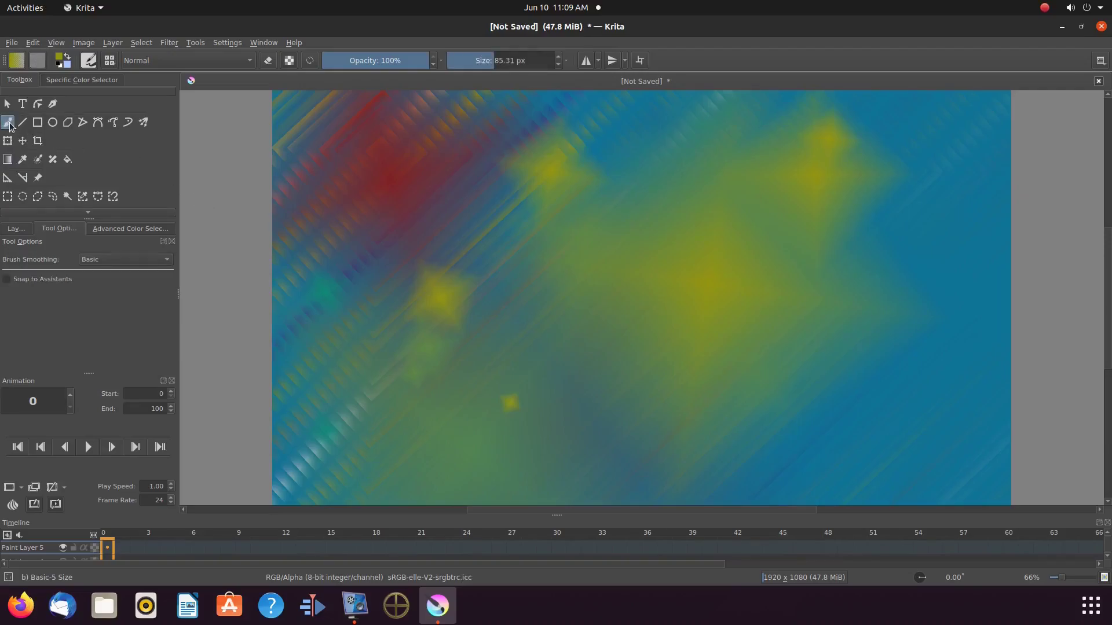
pyautogui.click(88, 61)
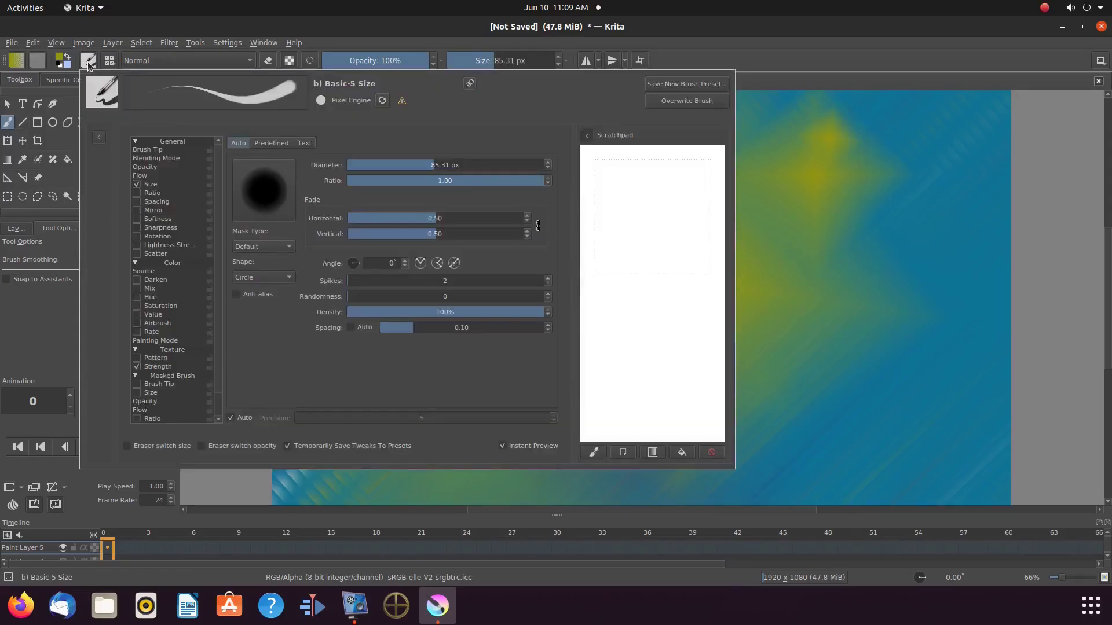
pyautogui.click(274, 144)
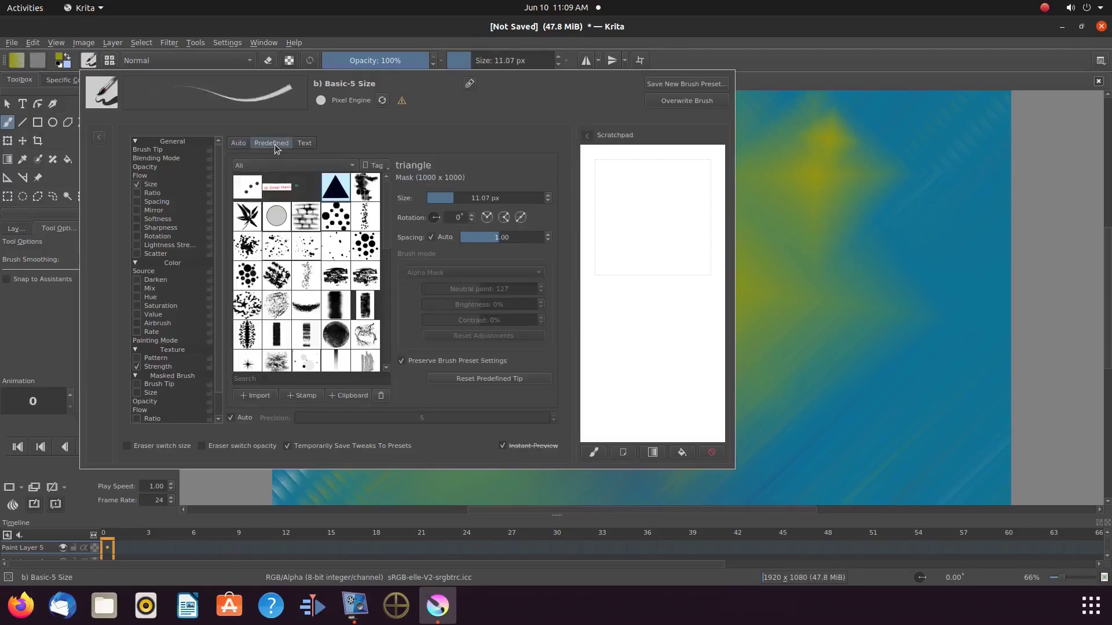
pyautogui.click(342, 334)
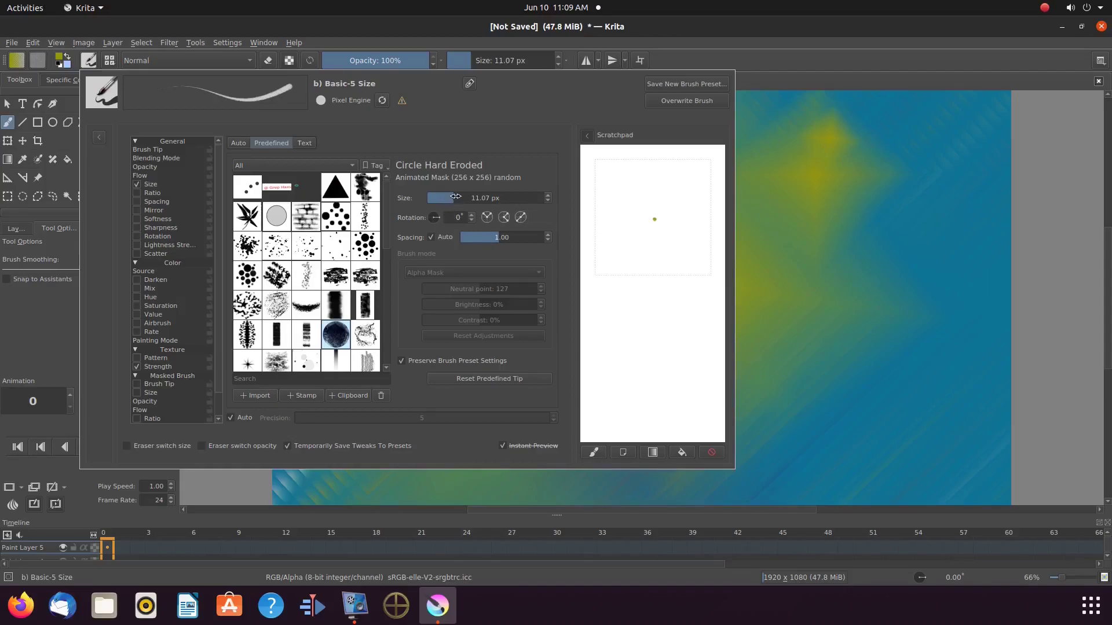
# Step: Set the brush size to 413.49 px, test one dab on the scratchpad, and close the brush editor
pyautogui.moveTo(454, 200); pyautogui.dragTo(514, 201)
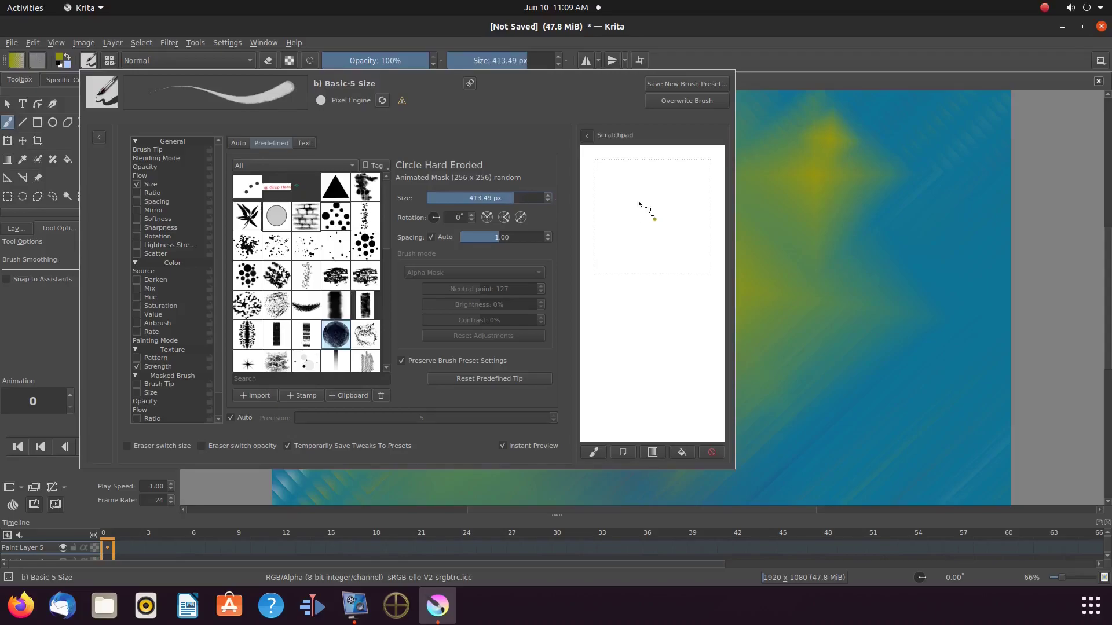
pyautogui.click(645, 199)
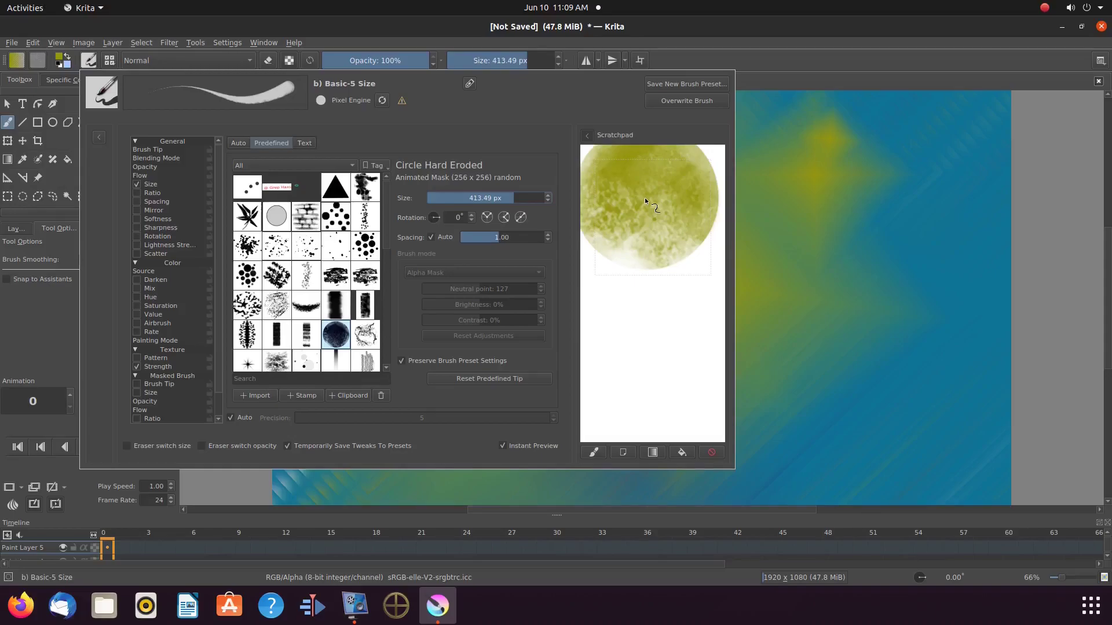
pyautogui.click(891, 153)
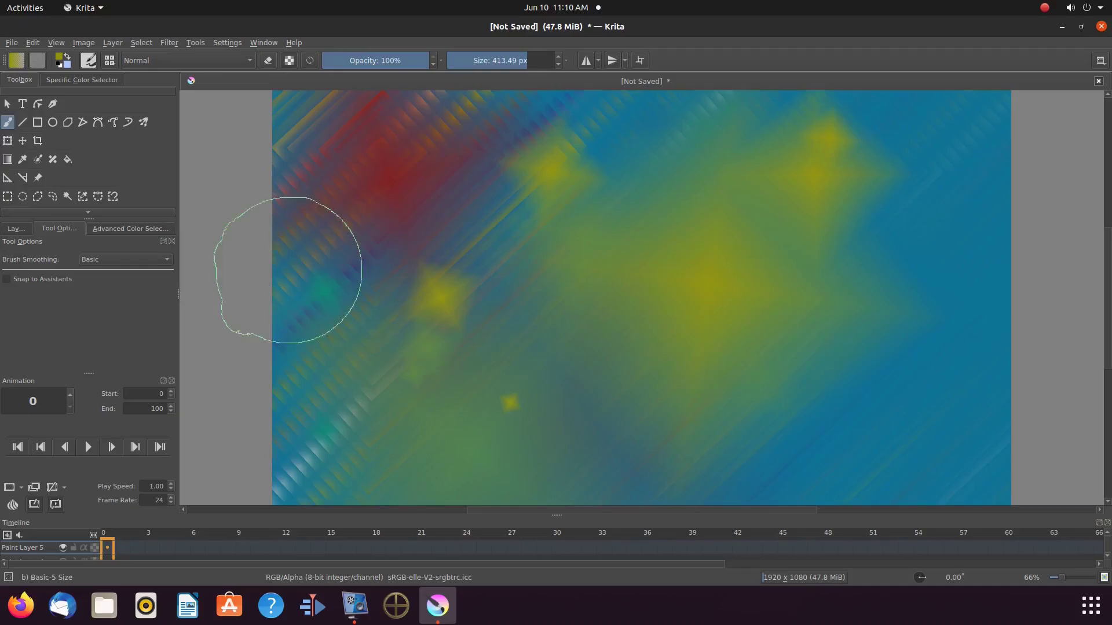
# Step: Stamp one green textured circle near the canvas's lower right and one red circle near the lower centre, reusing recently used colours
pyautogui.click(132, 229)
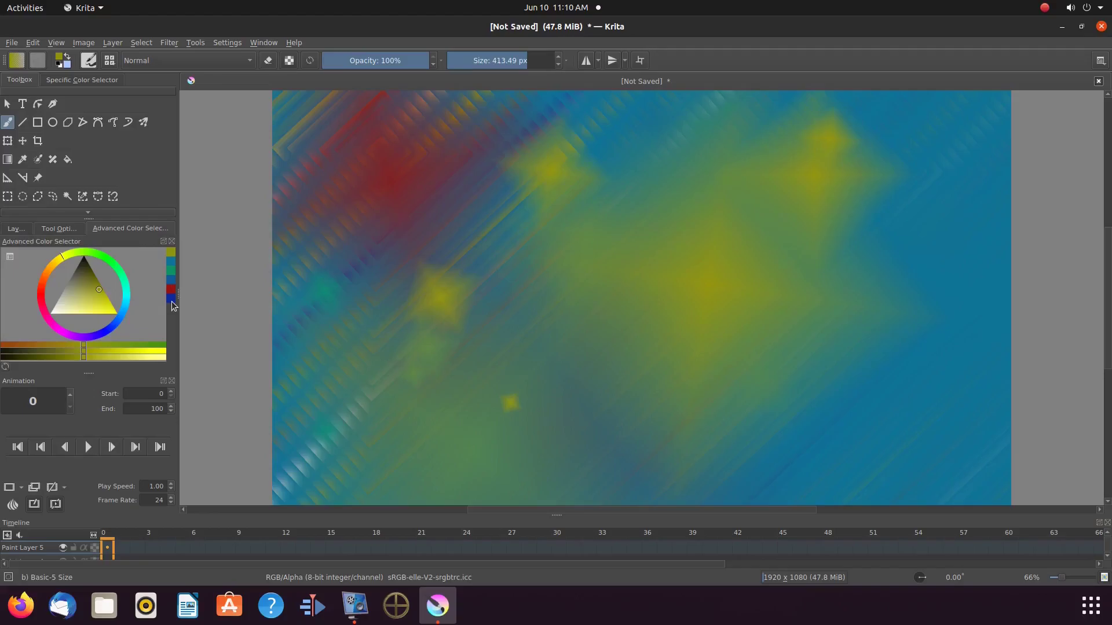
pyautogui.click(172, 270)
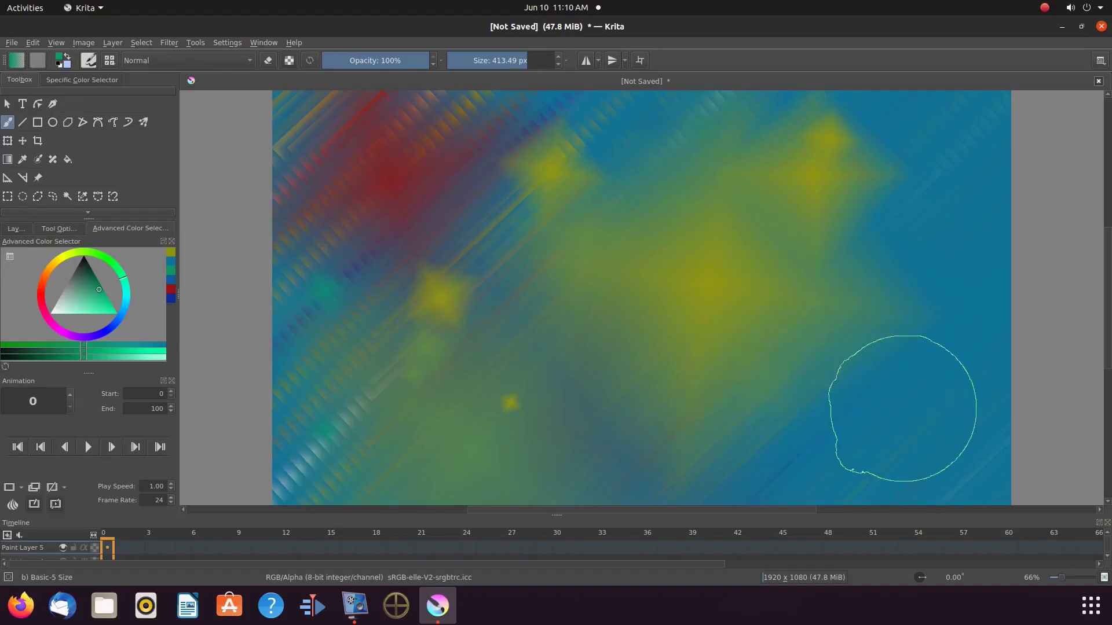
pyautogui.click(906, 410)
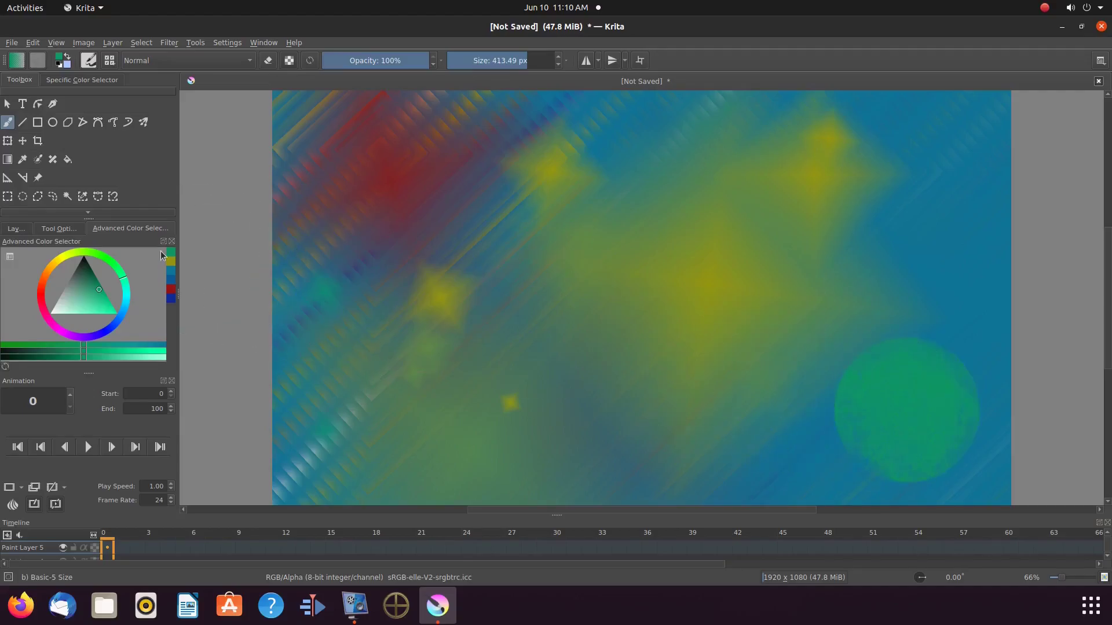
pyautogui.click(171, 292)
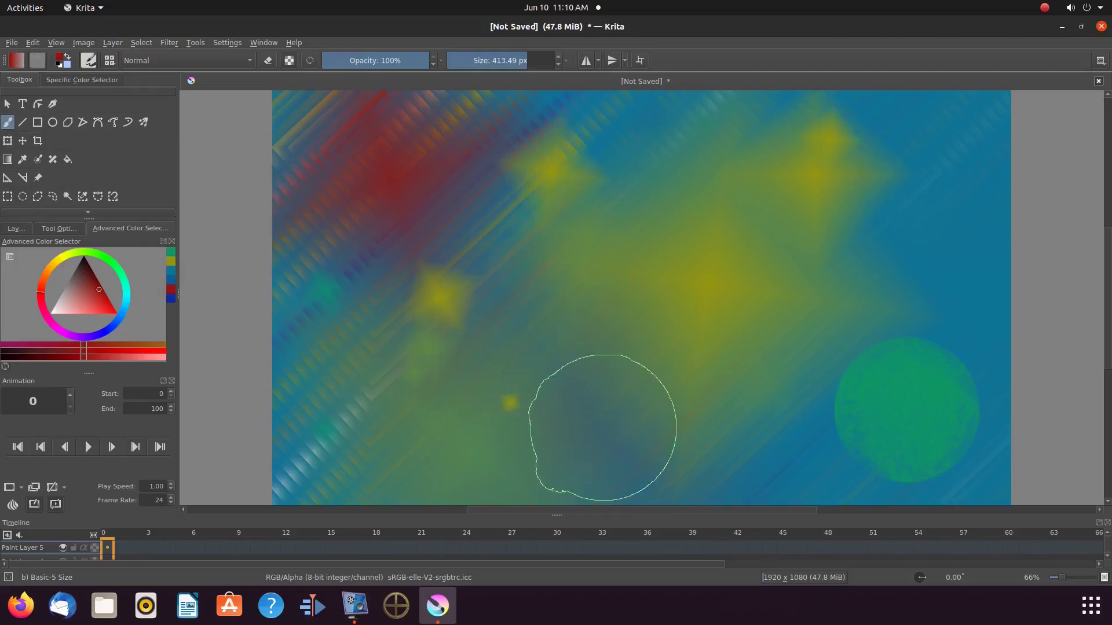
pyautogui.click(603, 427)
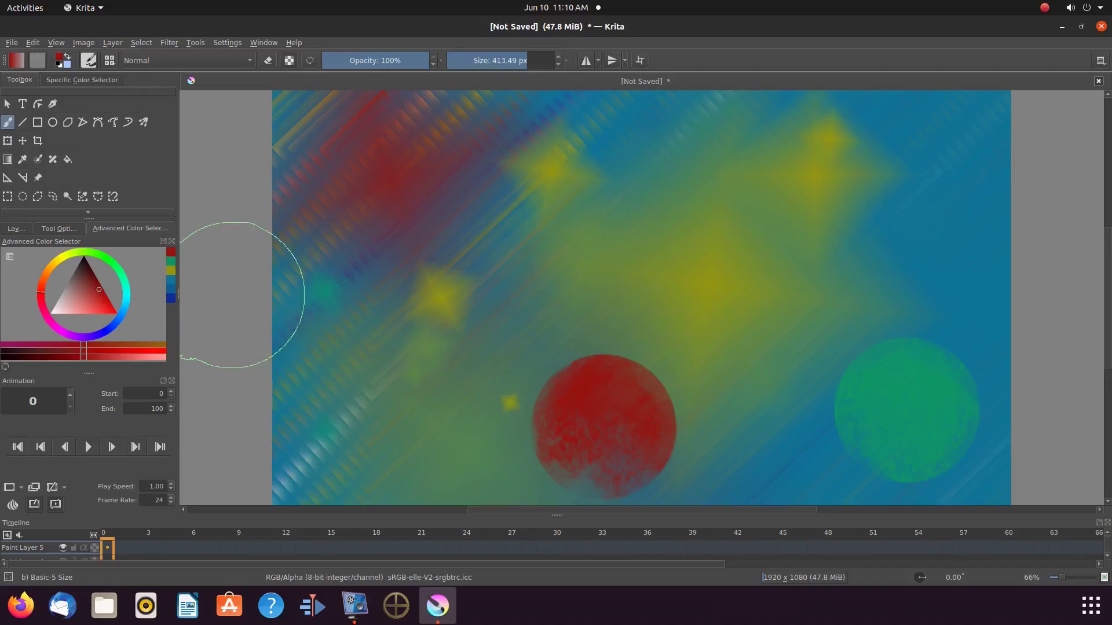
# Step: Reduce the Circle Hard Eroded brush size to 125 px, test a red dab on the scratchpad, and close the brush editor
pyautogui.click(89, 61)
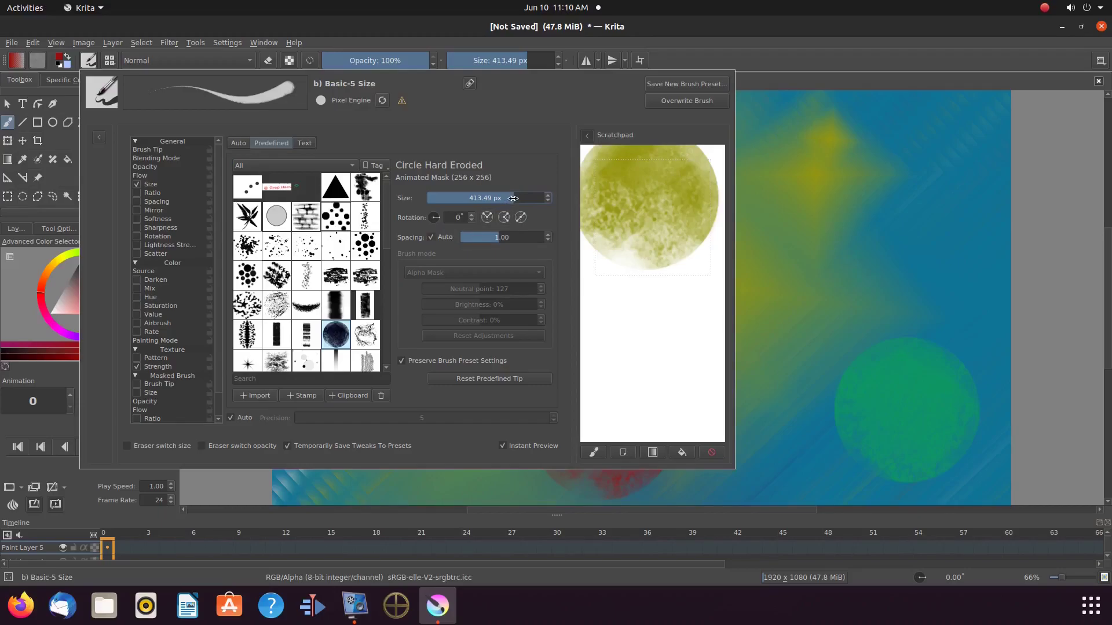
pyautogui.moveTo(513, 201); pyautogui.dragTo(487, 200)
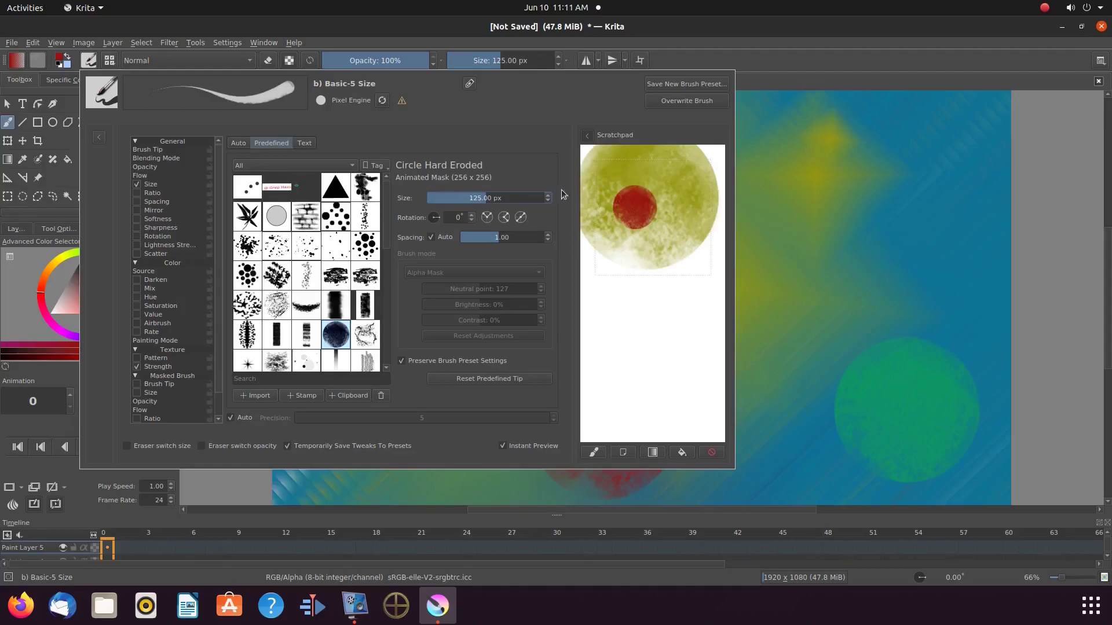
pyautogui.click(775, 122)
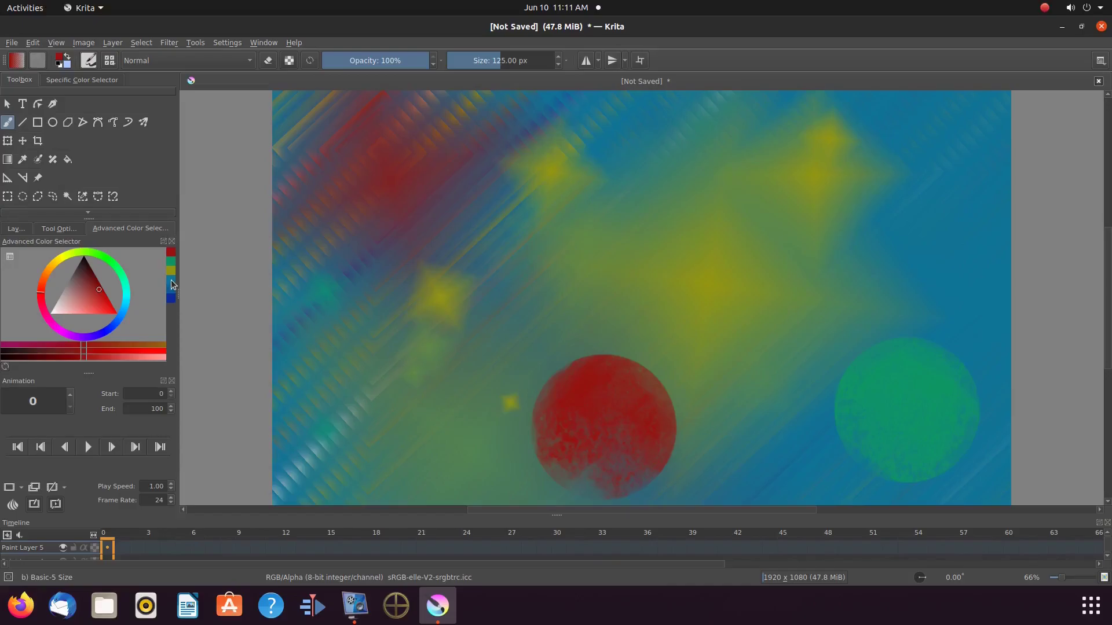
# Step: Stamp two small dark-blue circles along the canvas's upper part, one near the right edge and one near the centre
pyautogui.click(170, 300)
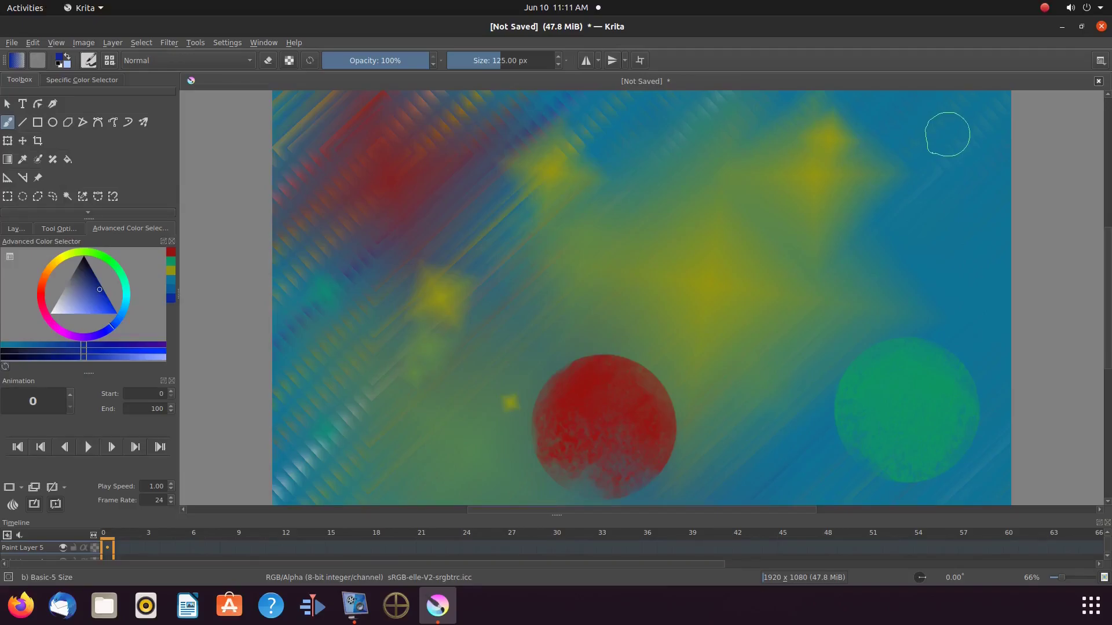
pyautogui.click(947, 134)
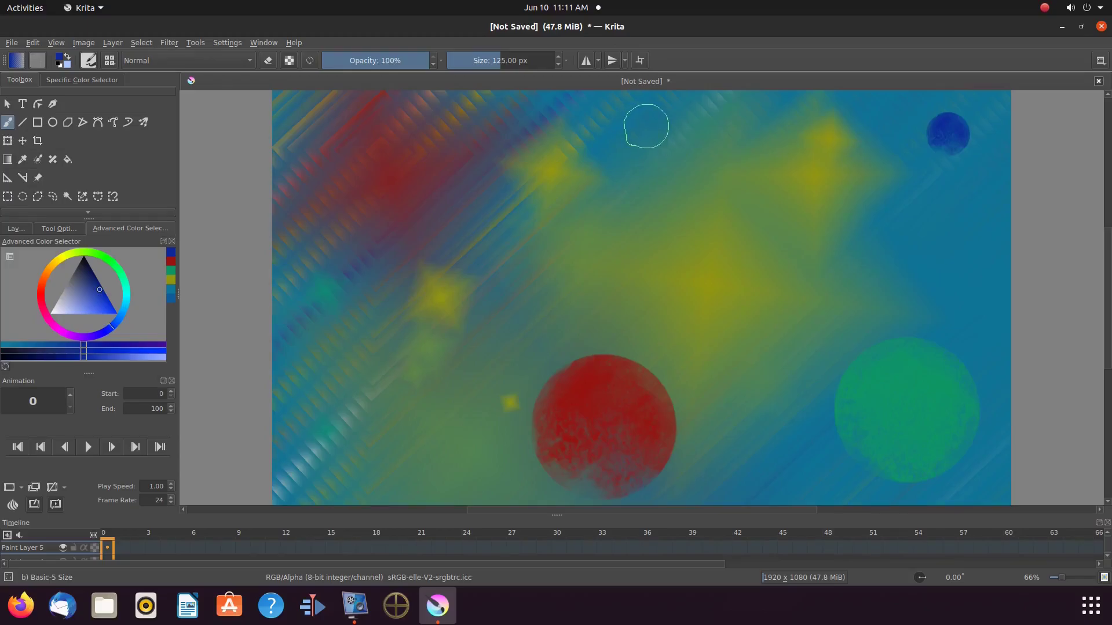
pyautogui.click(647, 126)
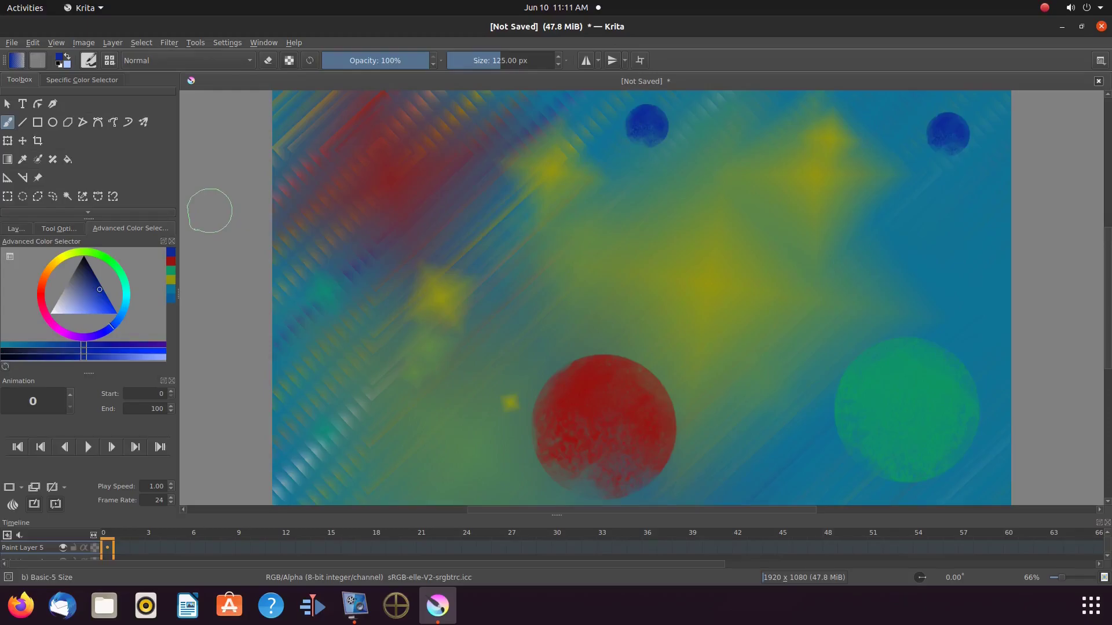
# Step: Switch the Basic-5 Size brush from the predefined tip to an Auto brush tip
pyautogui.click(89, 62)
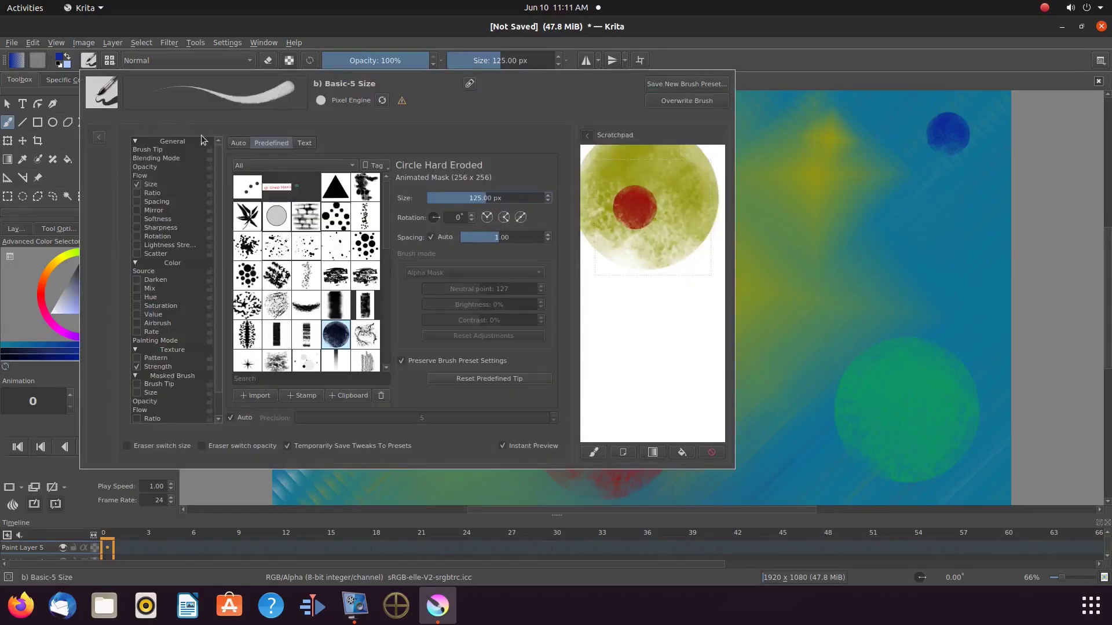
pyautogui.click(236, 144)
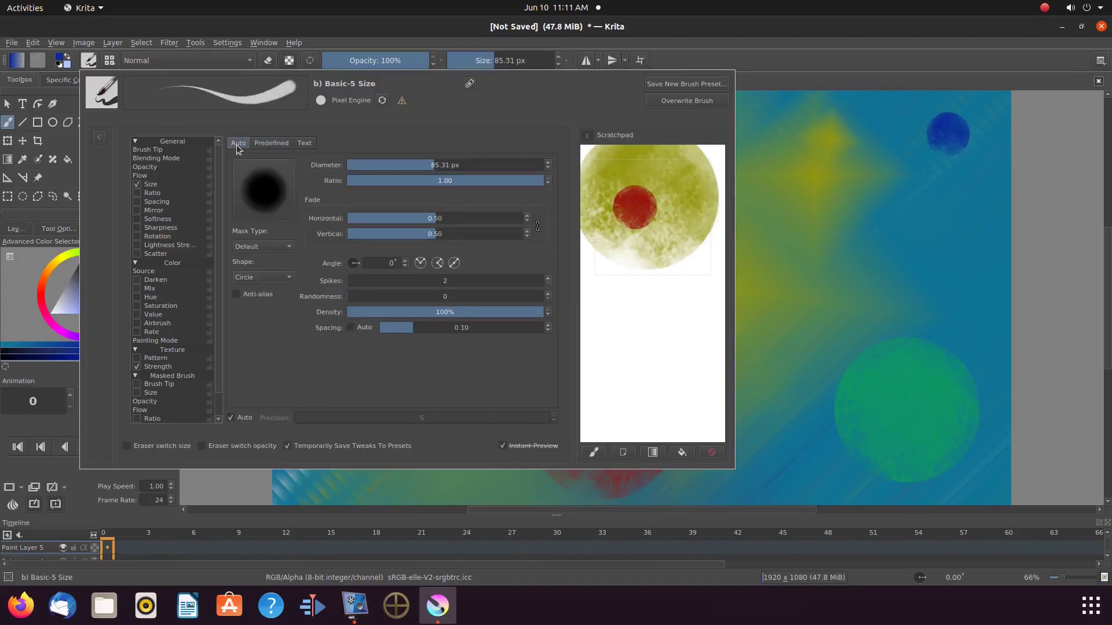